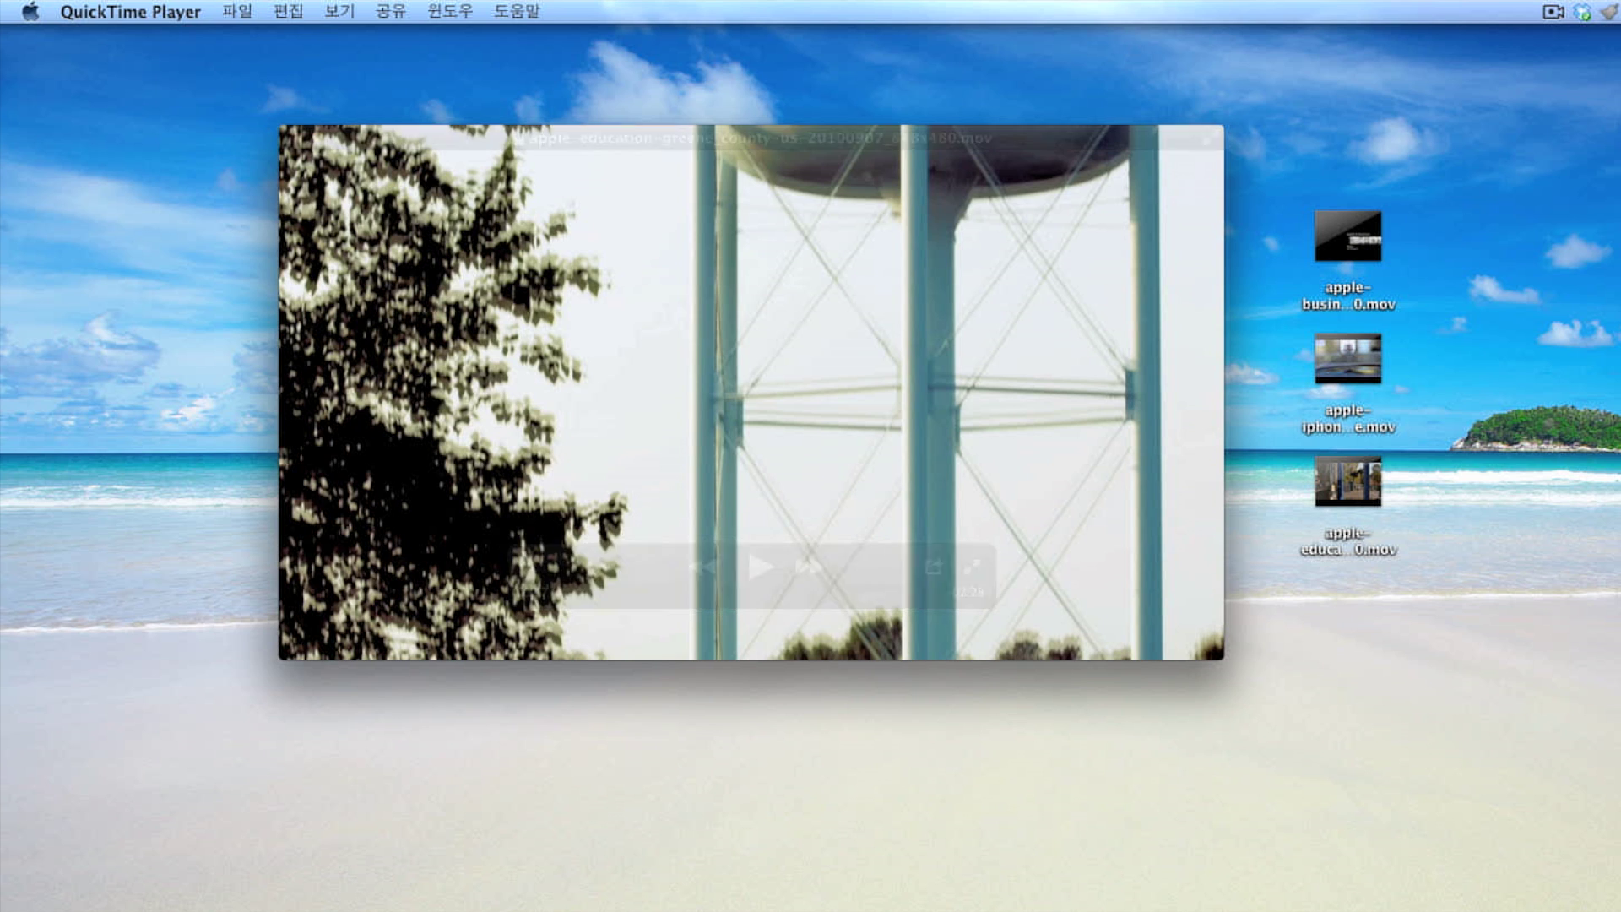
- Open the apple-education movie's properties window (동영상 속성 보기), examine the file details, and close it
{"action": "left_click", "coordinate": [390, 11]}
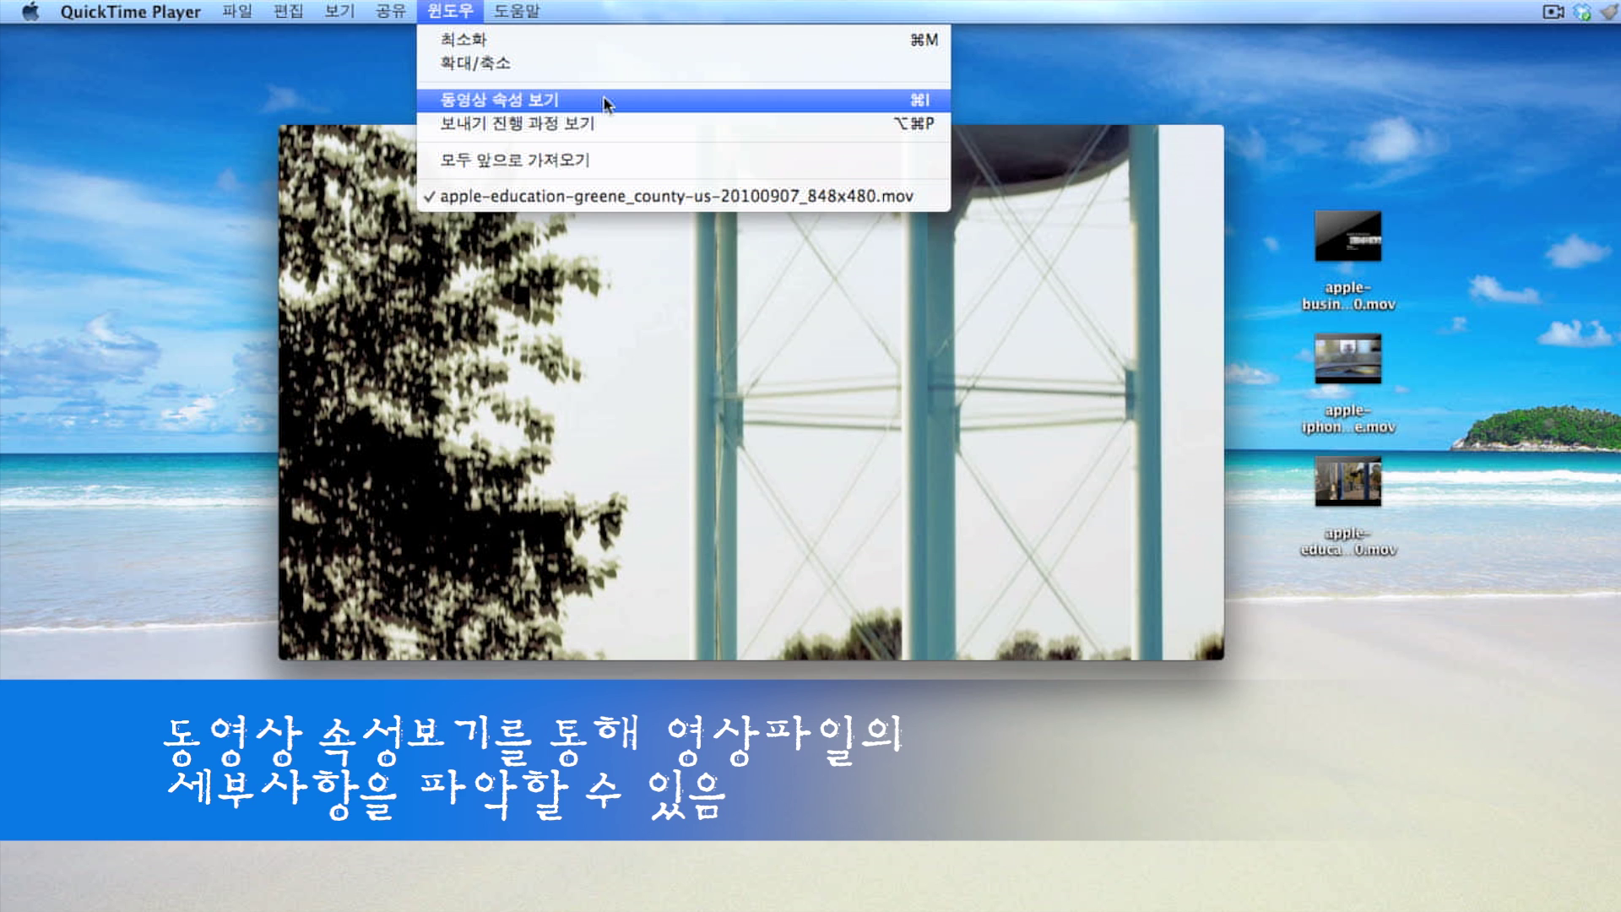
{"action": "left_click", "coordinate": [604, 101]}
{"action": "left_click_drag", "start_coordinate": [1159, 49], "coordinate": [1280, 143]}
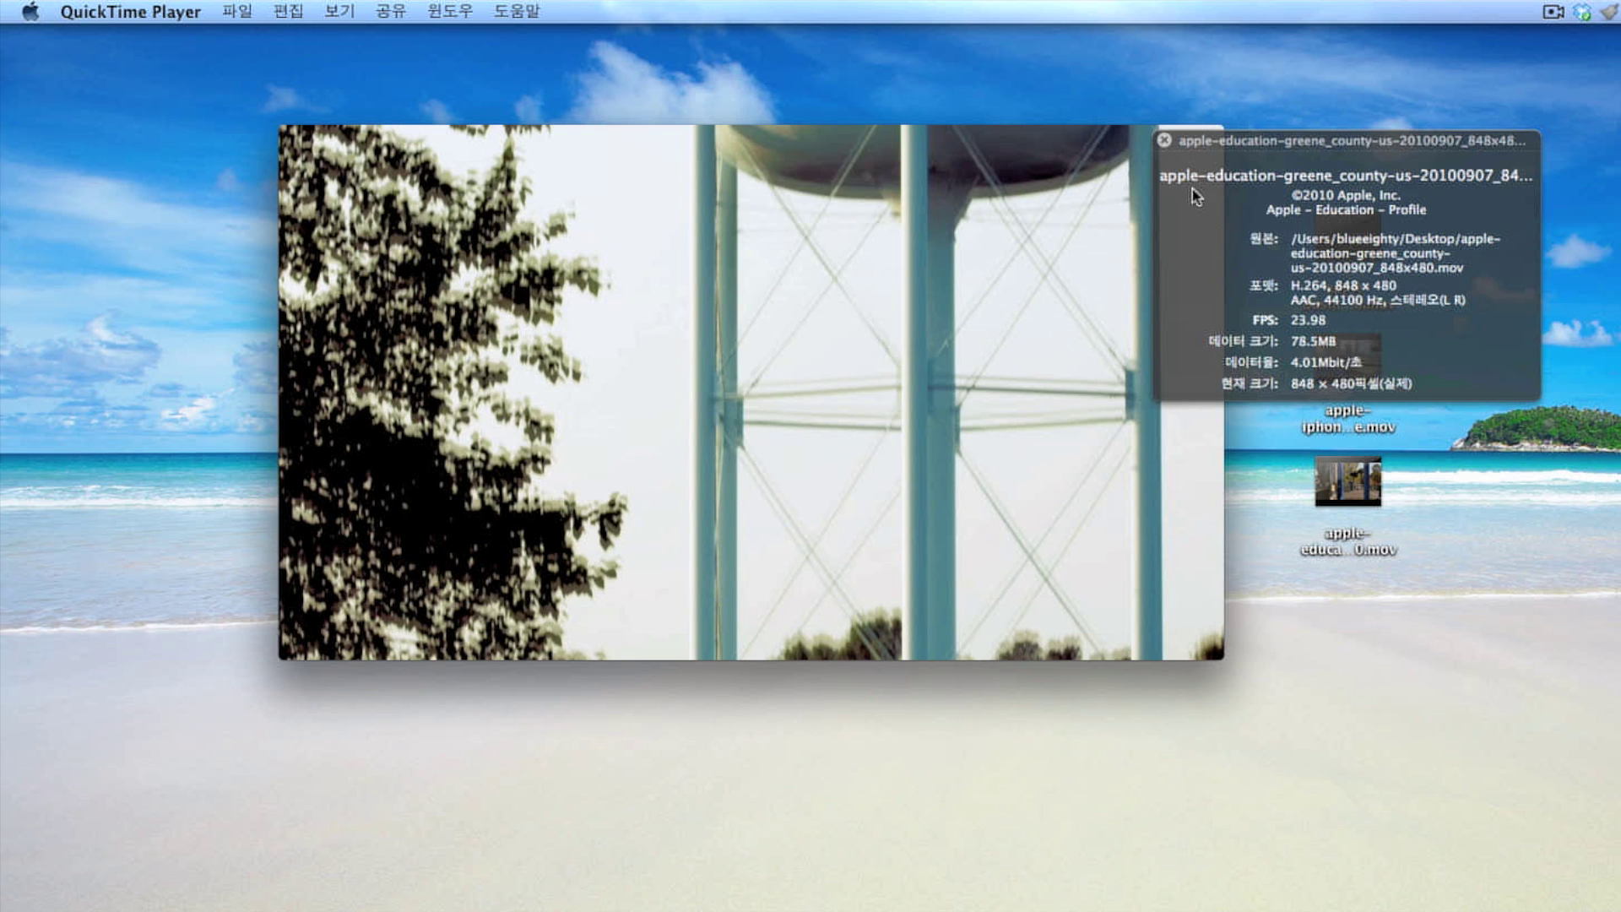
{"action": "left_click", "coordinate": [1164, 144]}
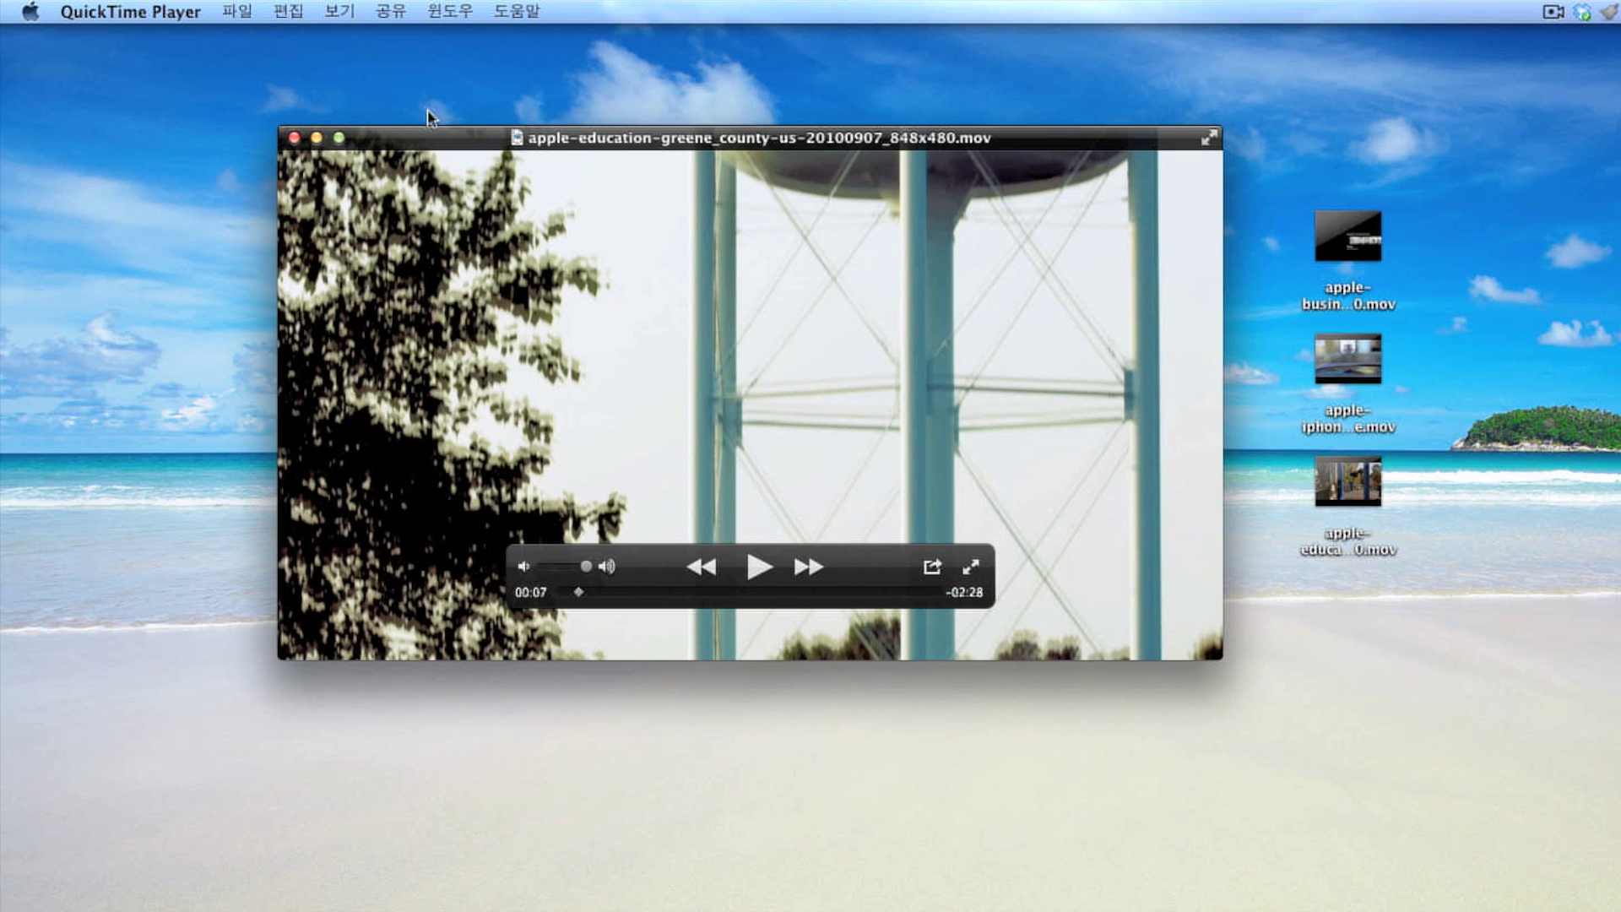
{"action": "left_click", "coordinate": [448, 11]}
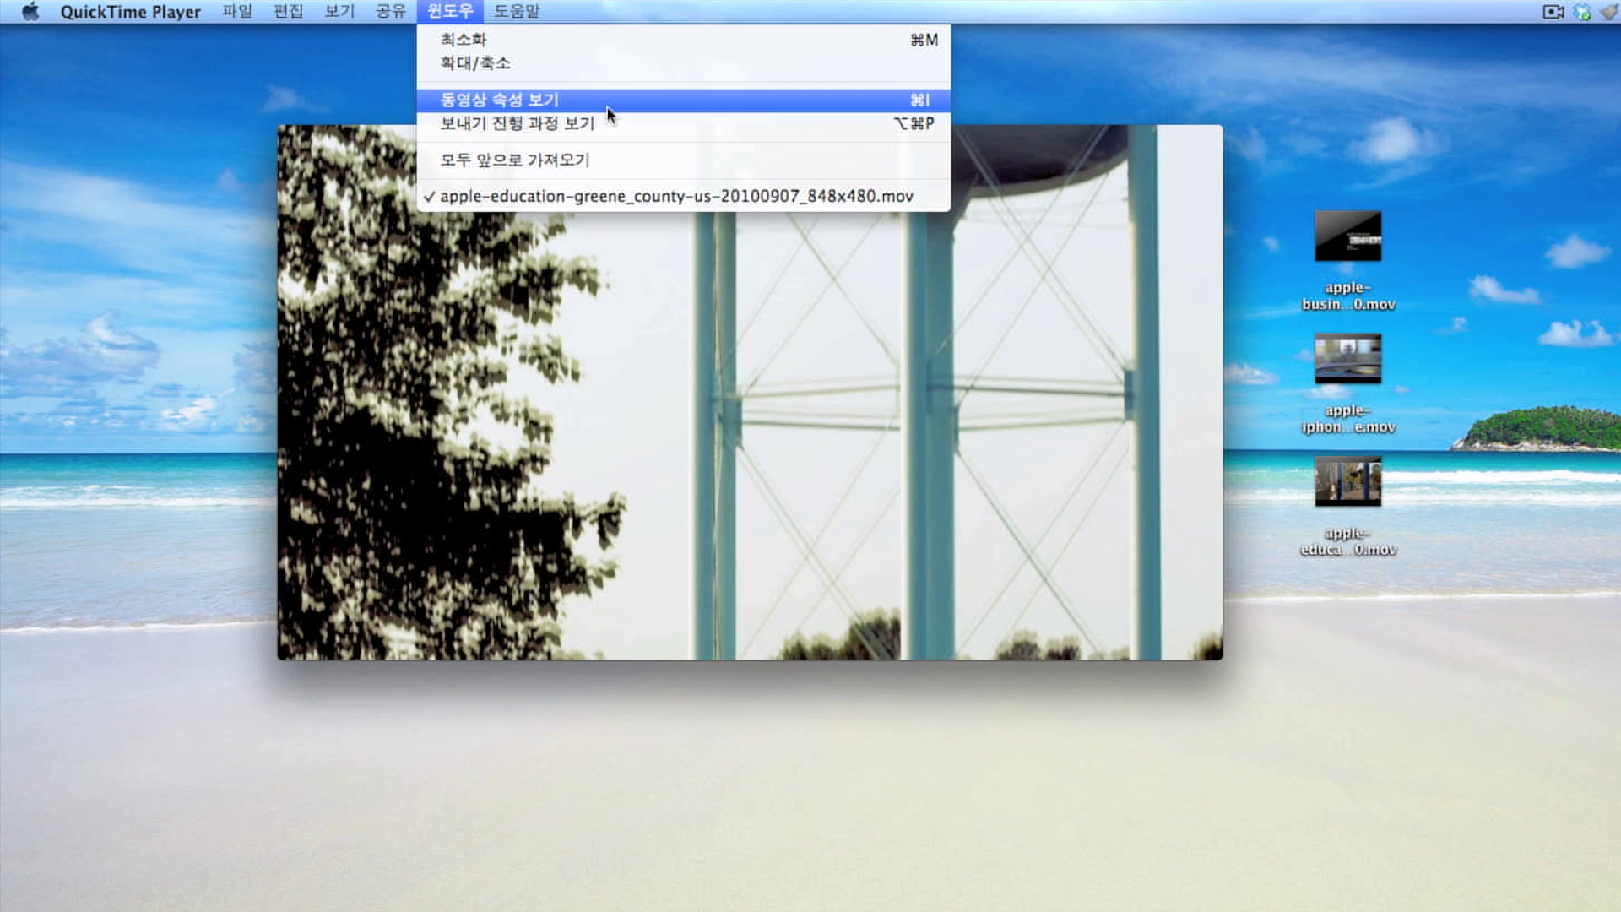
{"action": "left_click", "coordinate": [610, 108]}
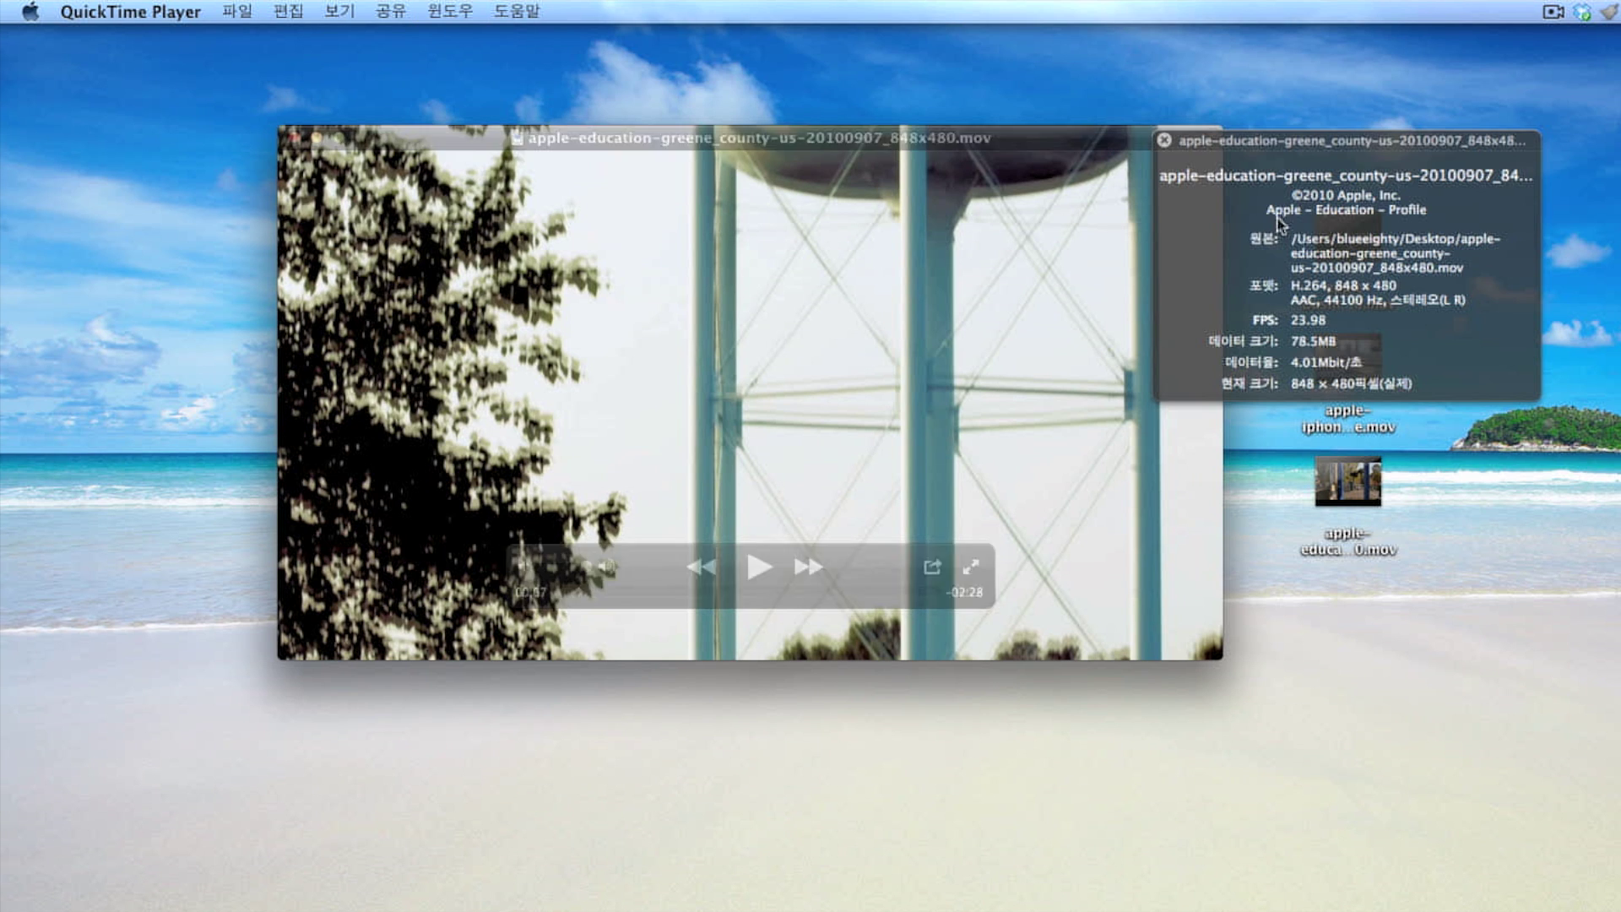
{"action": "left_click", "coordinate": [1164, 141]}
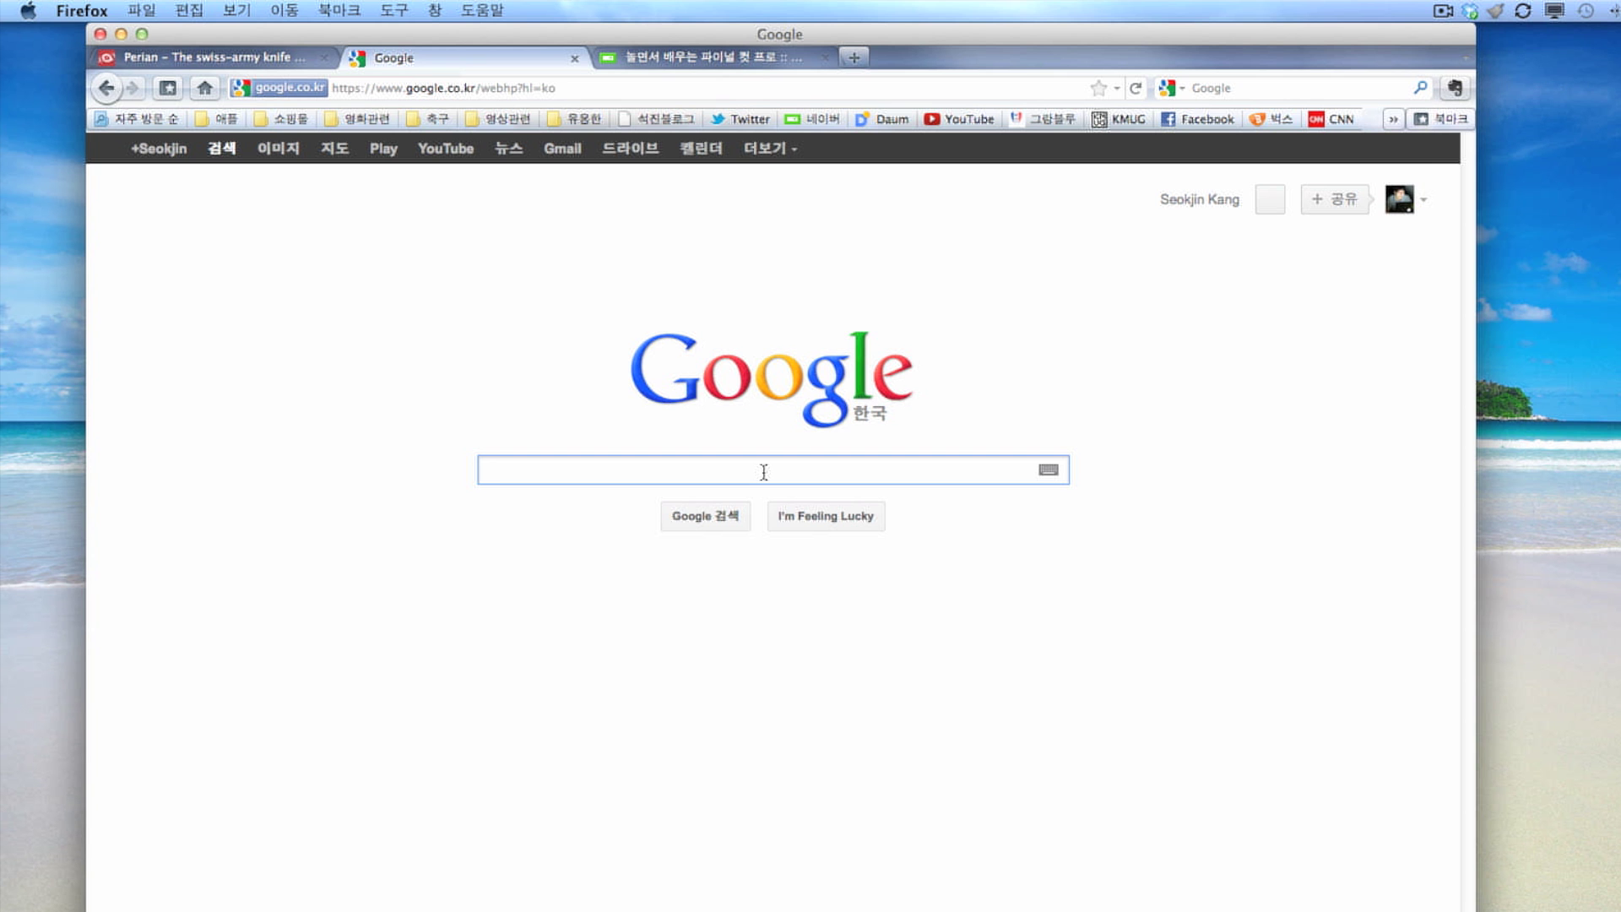
- In Firefox, search Google for perian and read the supported media formats in the Perian site's Detail section
{"action": "type", "text": "perian"}
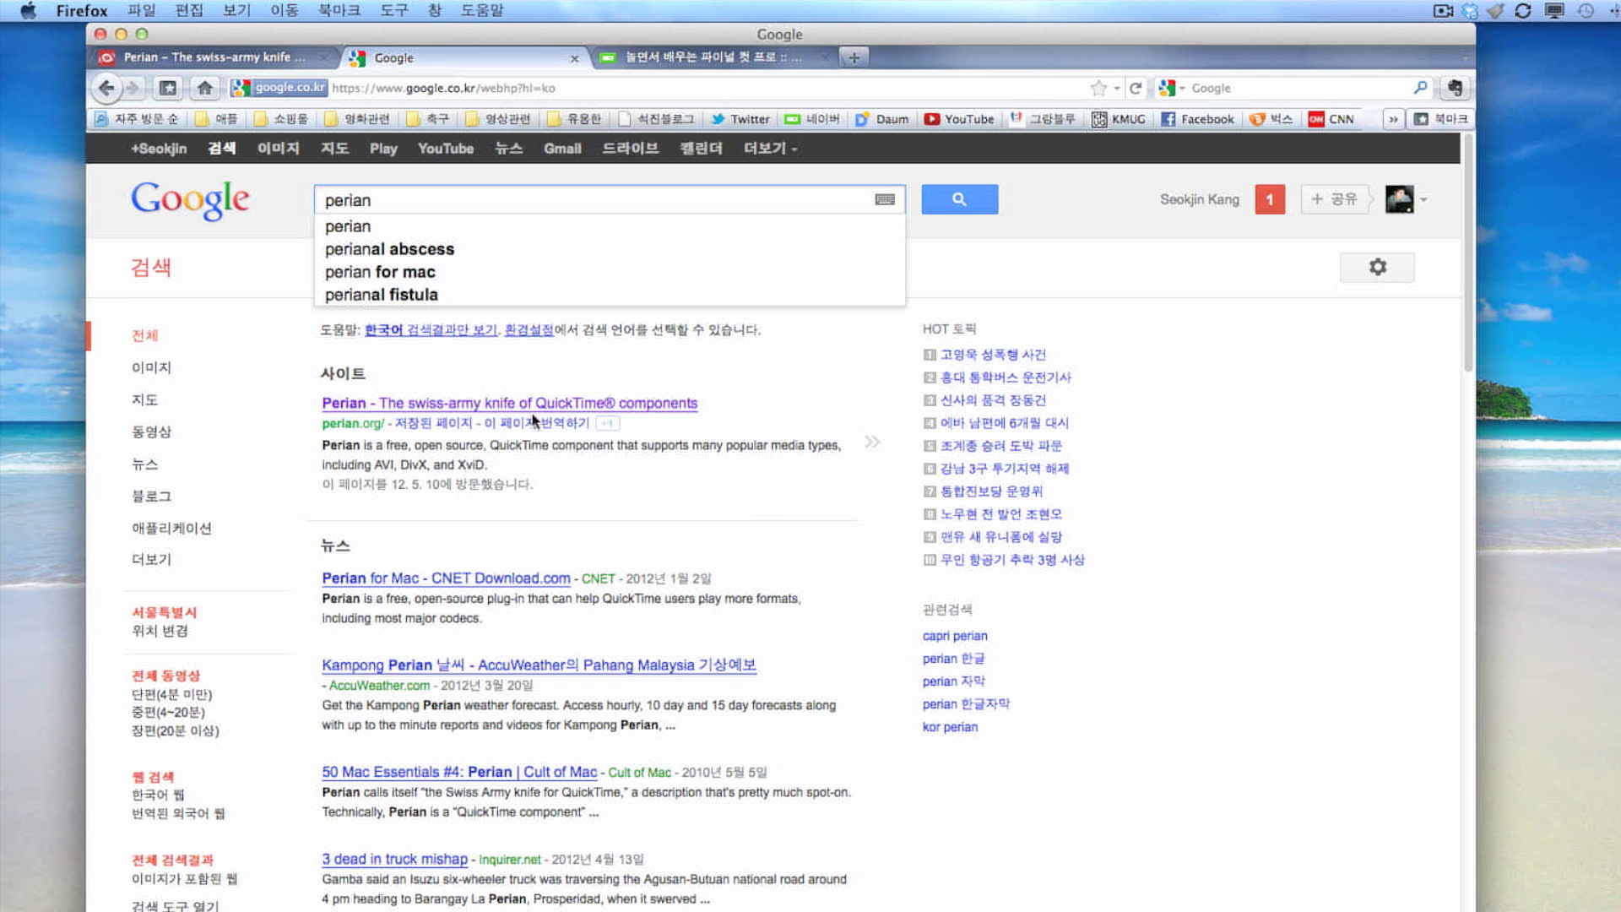
{"action": "left_click", "coordinate": [535, 409]}
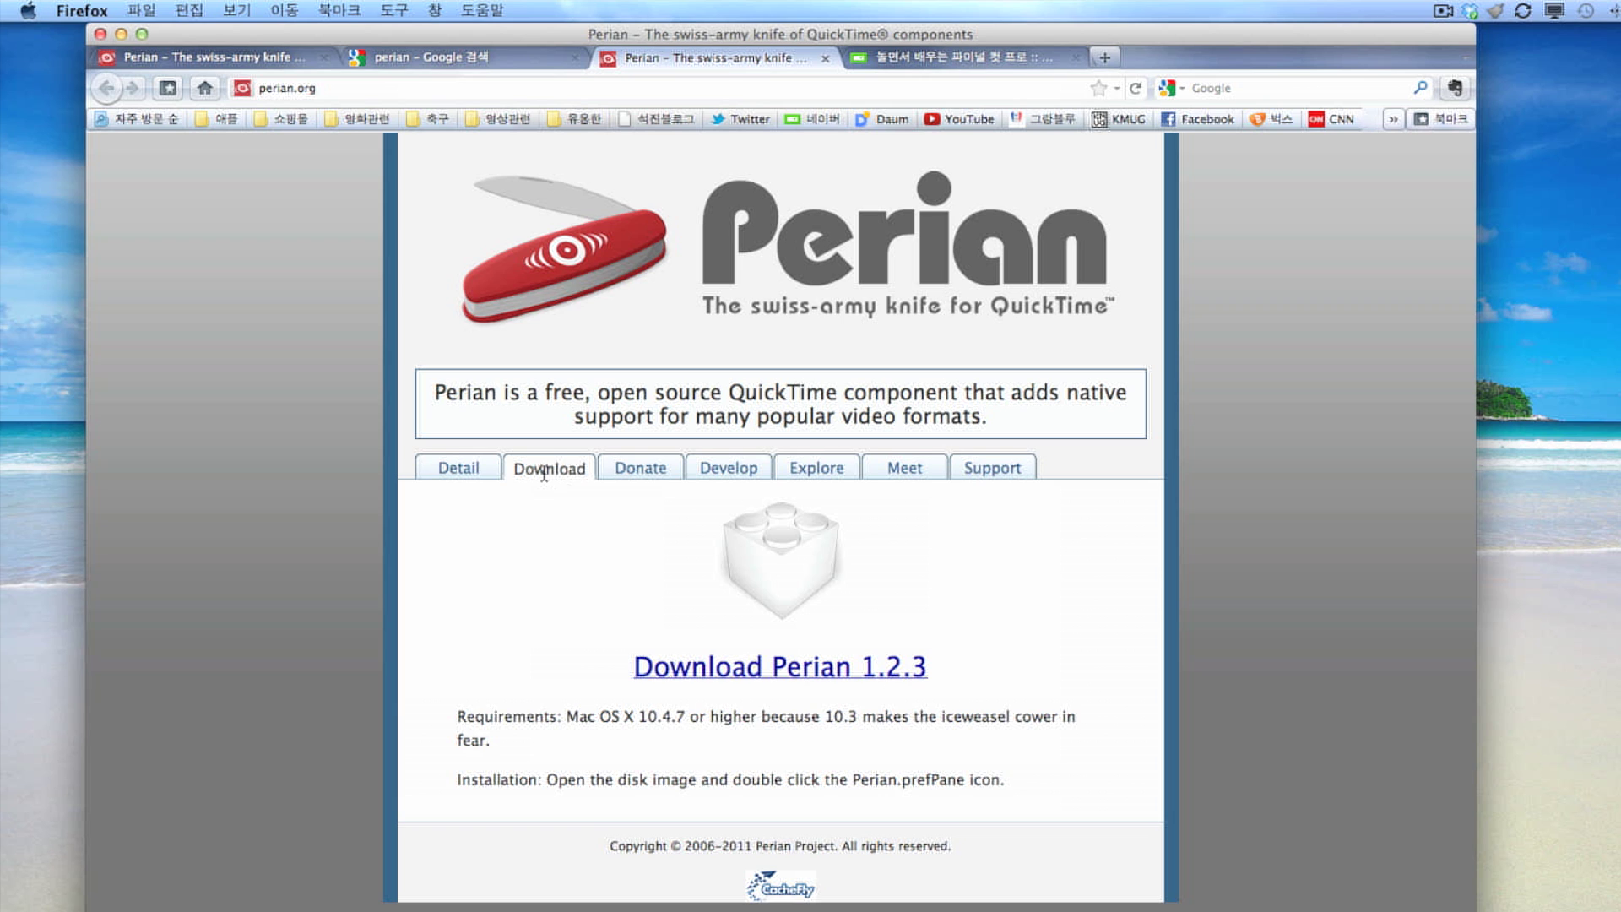
{"action": "left_click", "coordinate": [449, 478]}
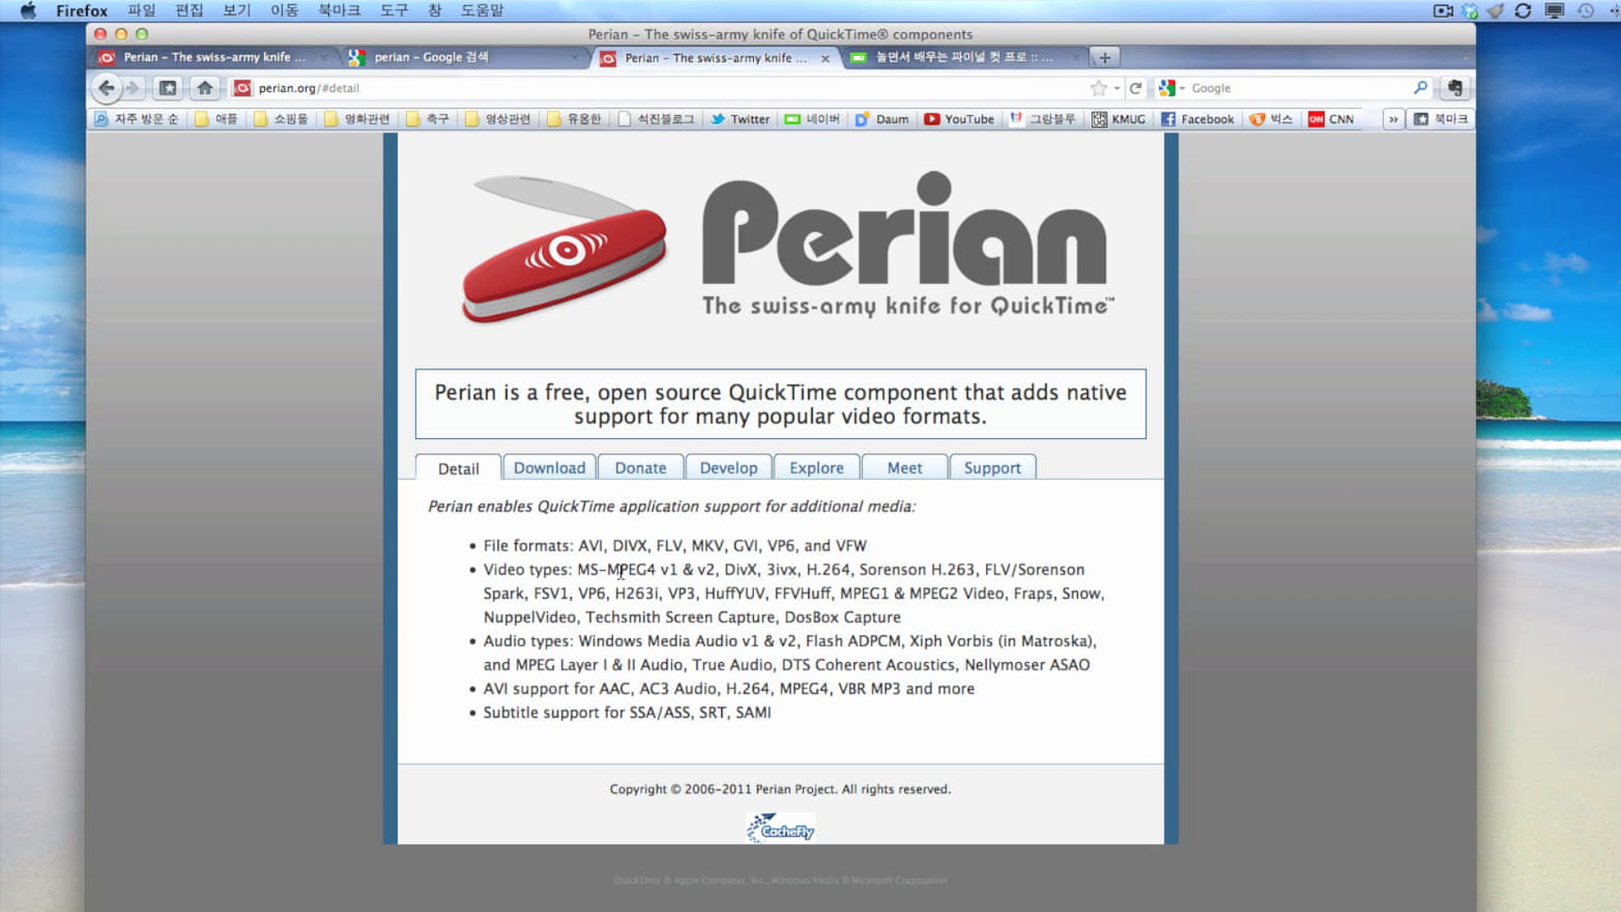
{"action": "left_click_drag", "start_coordinate": [575, 547], "coordinate": [999, 716]}
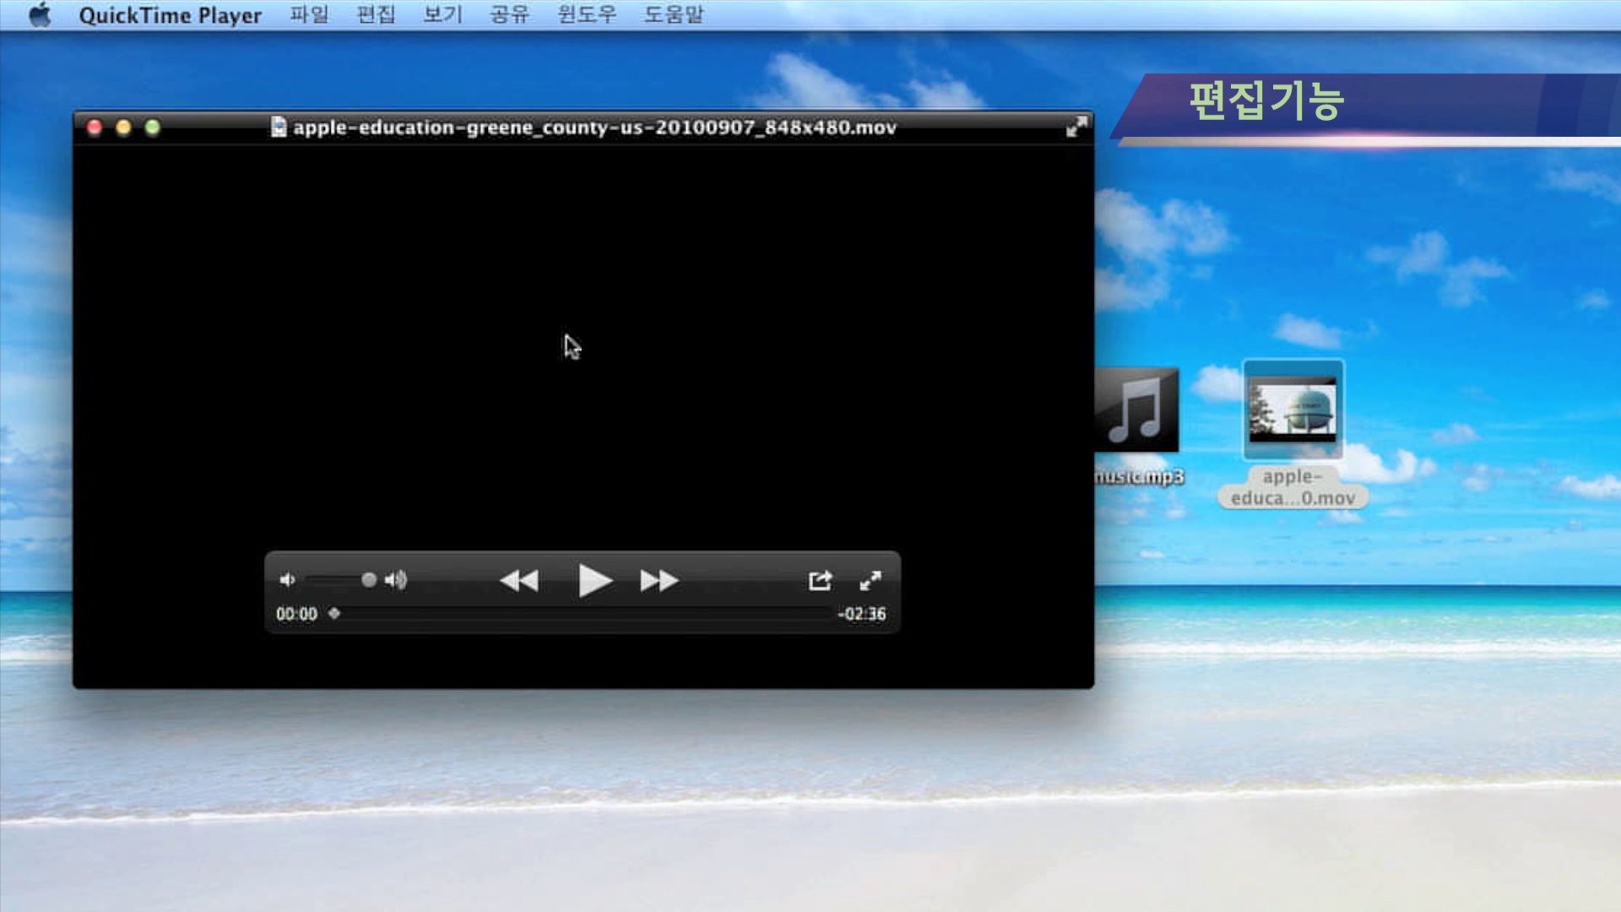
- In QuickTime Player, play the apple-education movie for about two seconds and pause it
{"action": "left_click", "coordinate": [596, 582]}
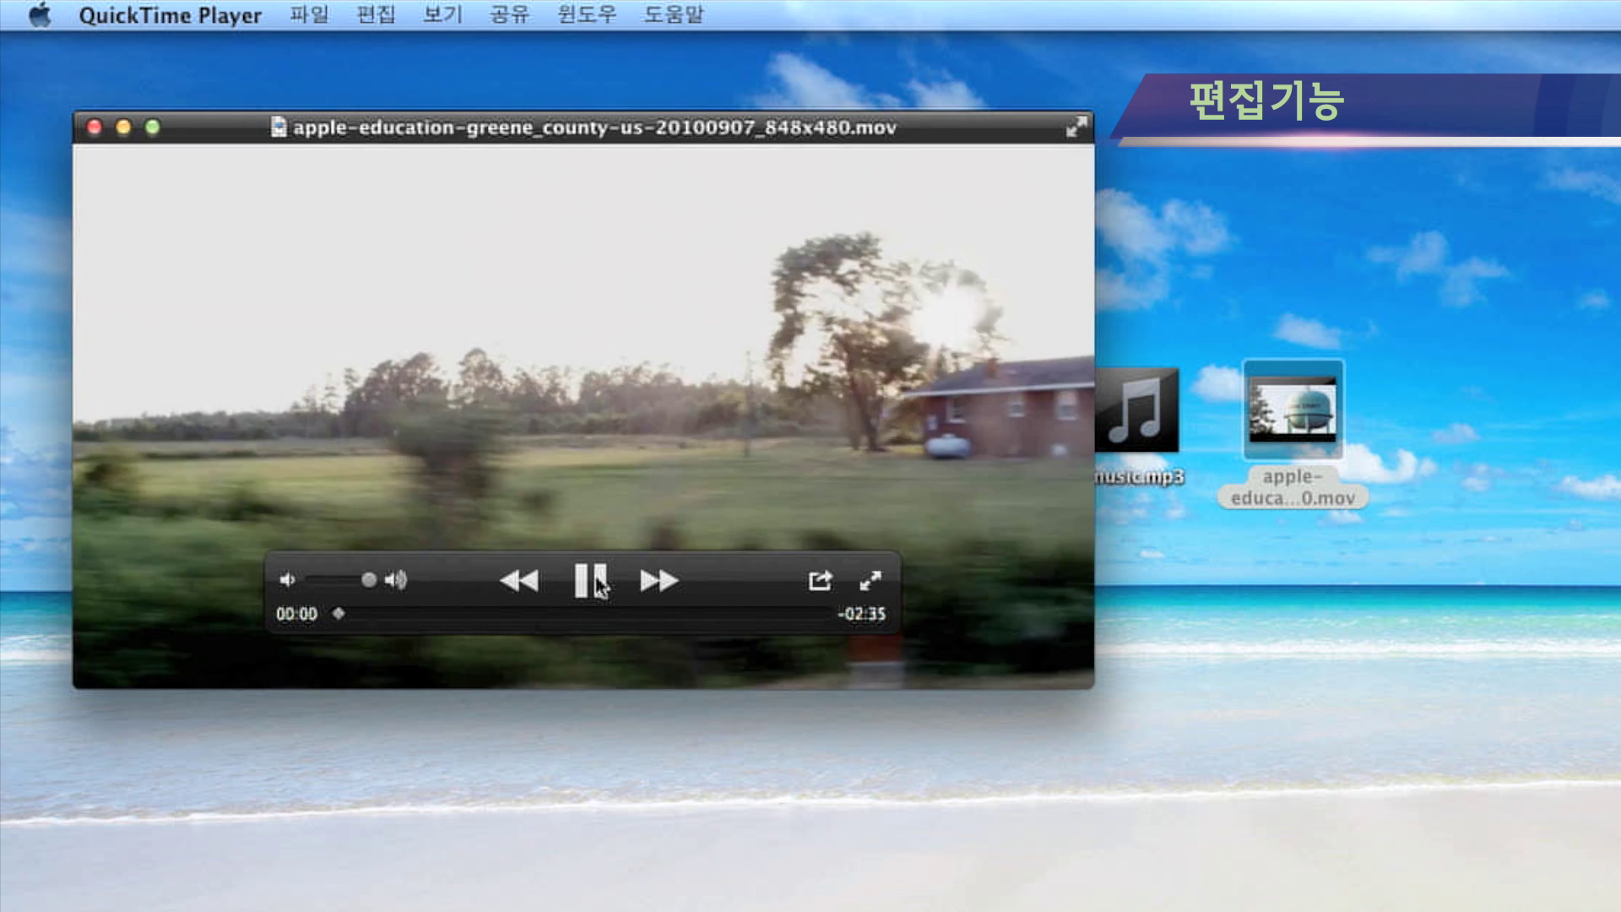
{"action": "left_click", "coordinate": [598, 582]}
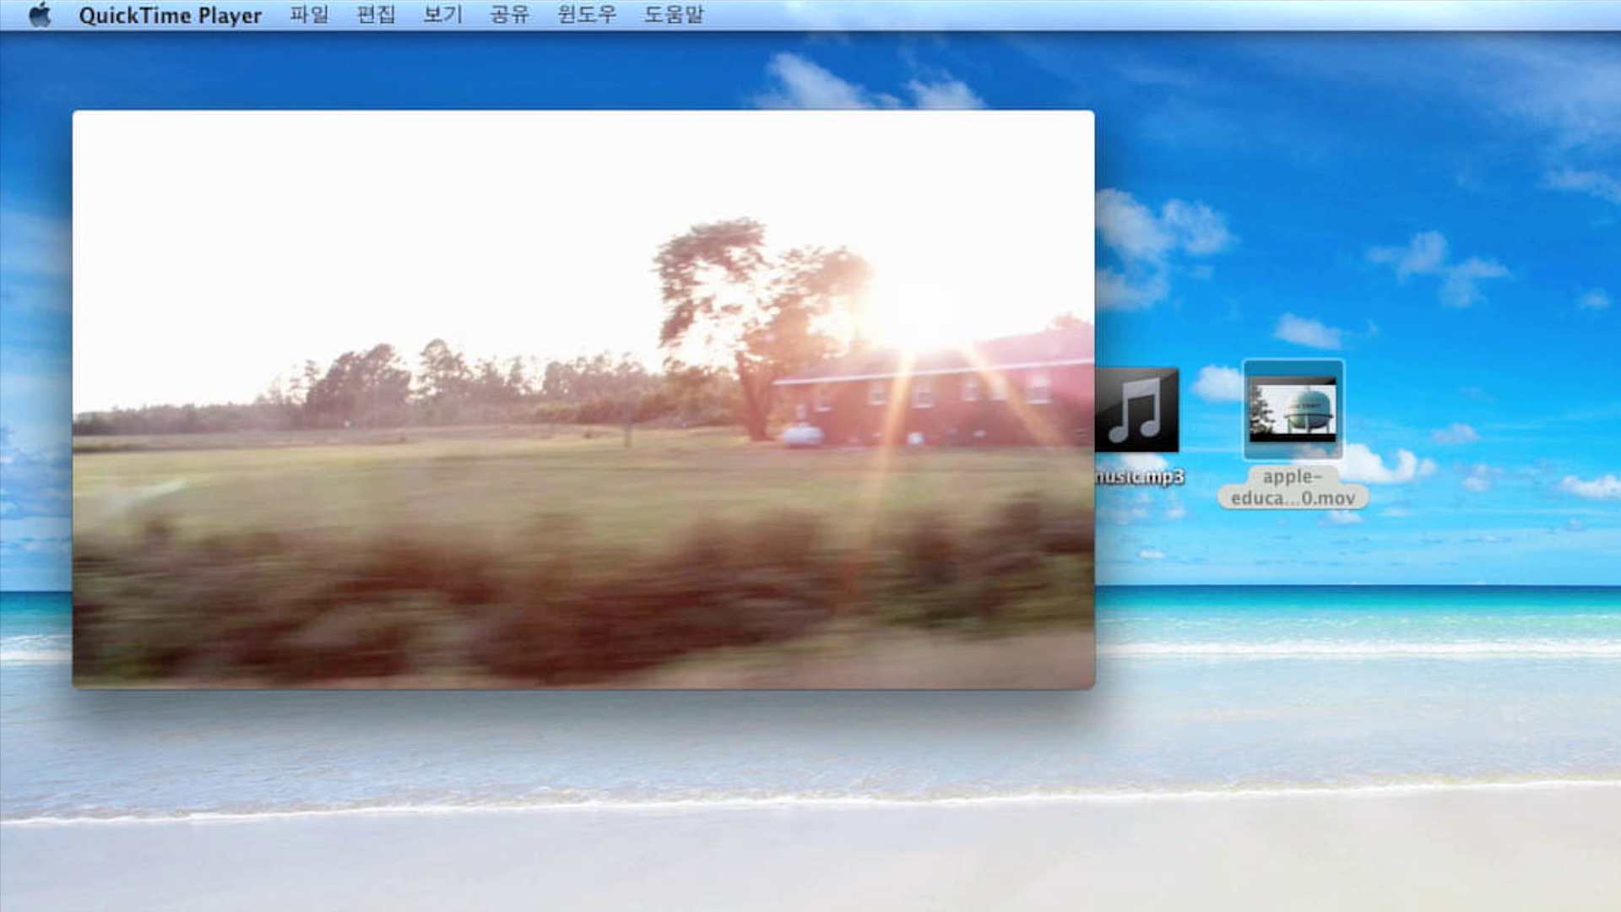
{"action": "mouse_move", "coordinate": [656, 390]}
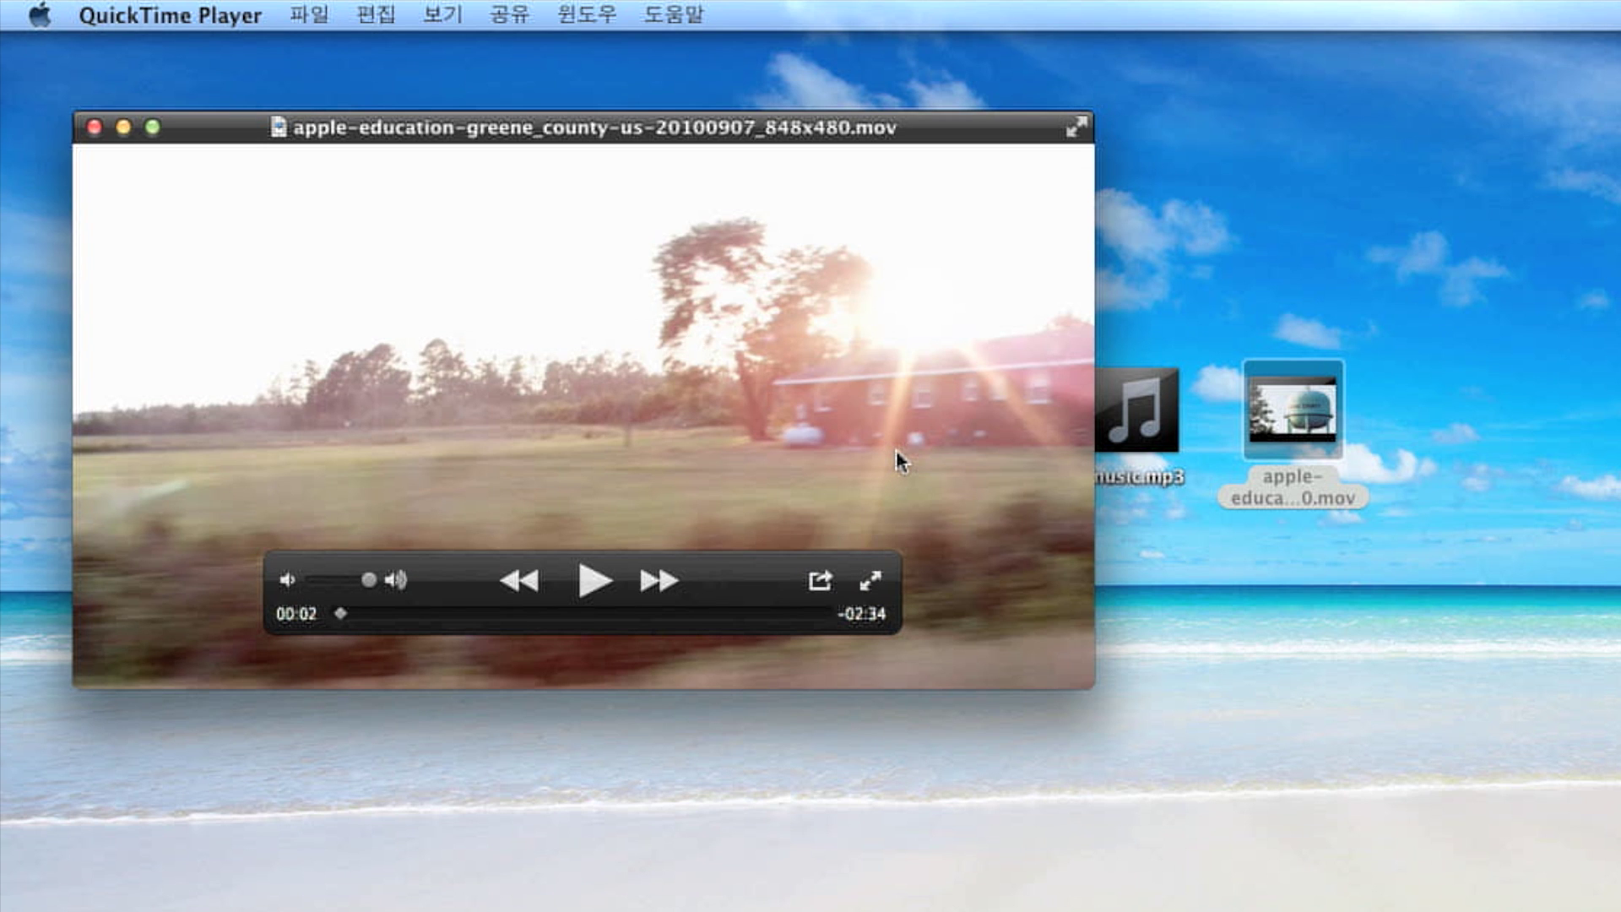
- Trim the end off the apple-education movie, keeping only the first 1:31
{"action": "left_click", "coordinate": [819, 582]}
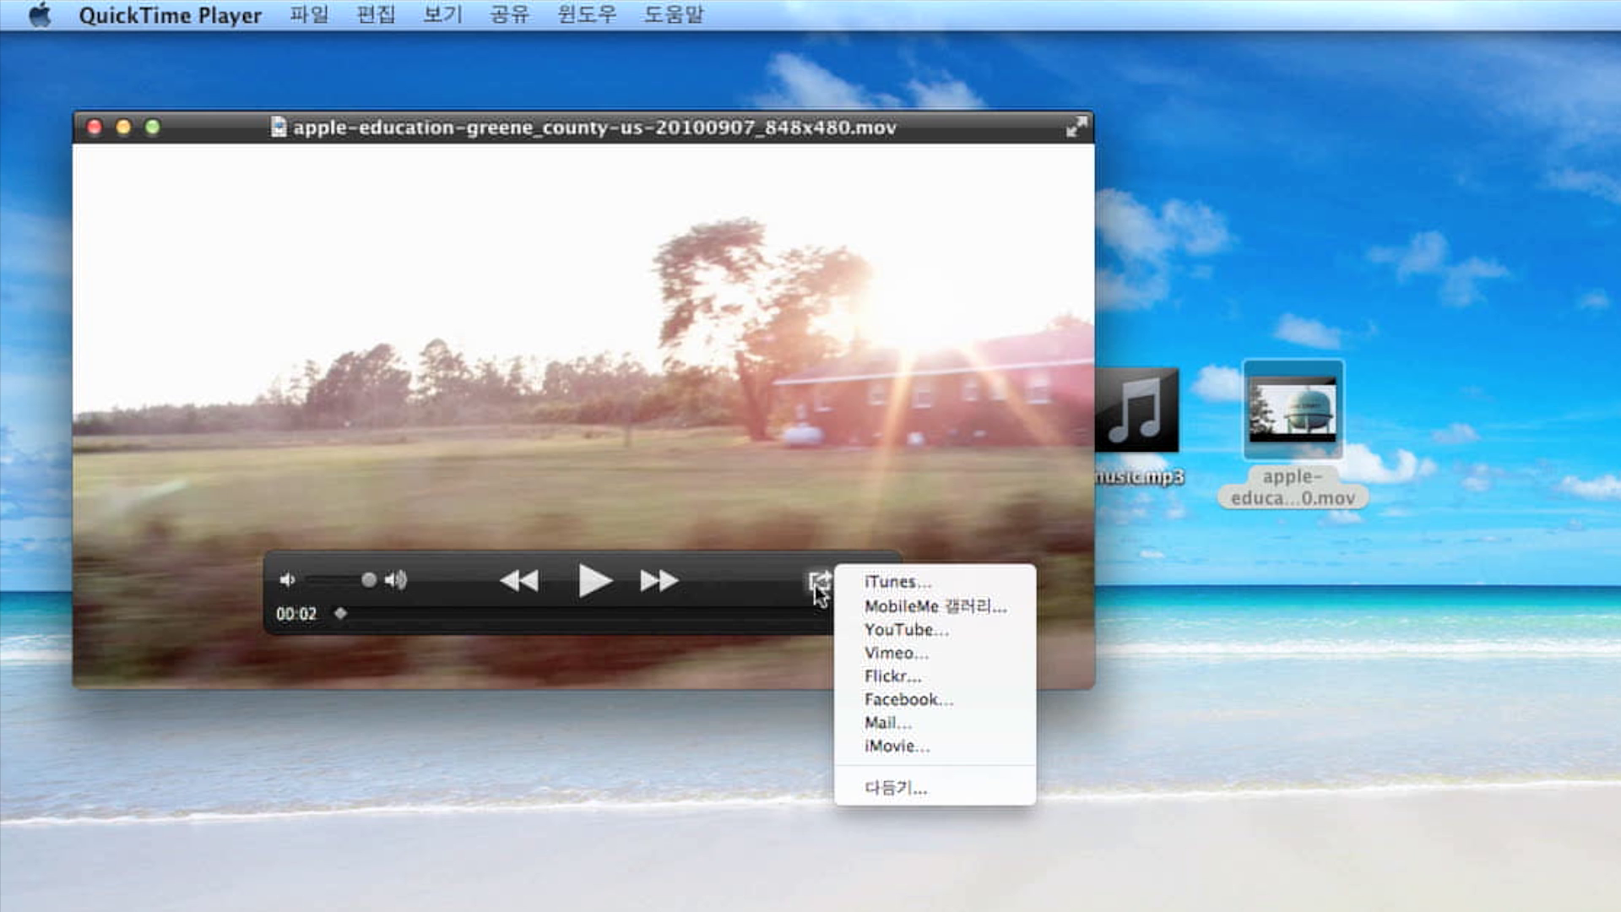
{"action": "left_click", "coordinate": [910, 783]}
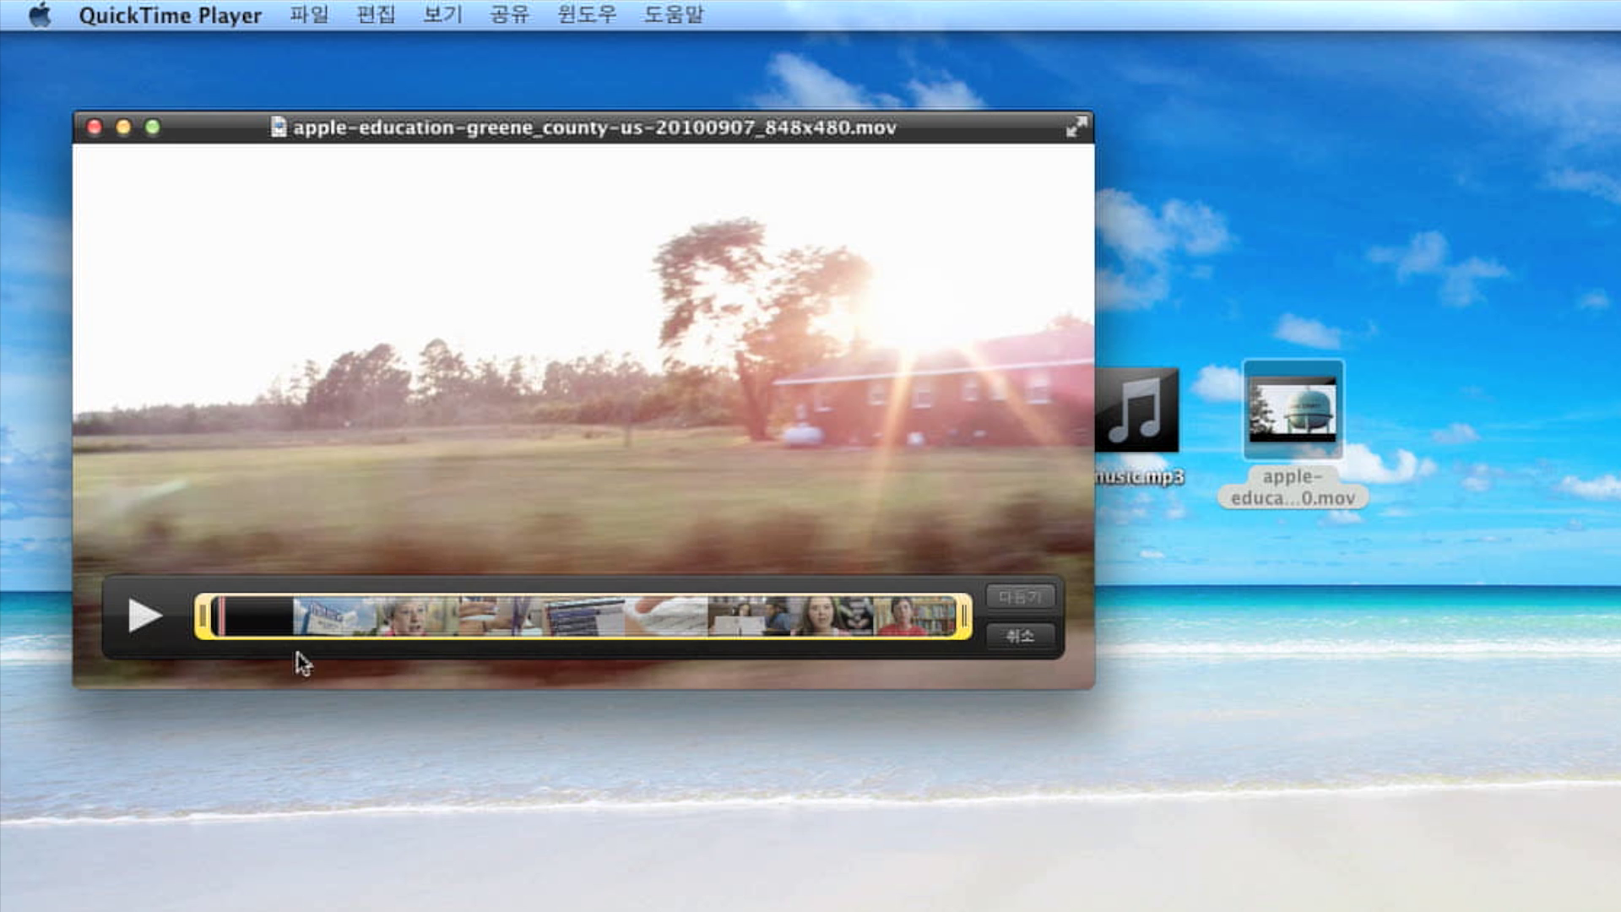
{"action": "mouse_move", "coordinate": [204, 616]}
{"action": "left_mouse_down"}
{"action": "mouse_move", "coordinate": [223, 615]}
{"action": "mouse_move", "coordinate": [203, 616]}
{"action": "left_mouse_up"}
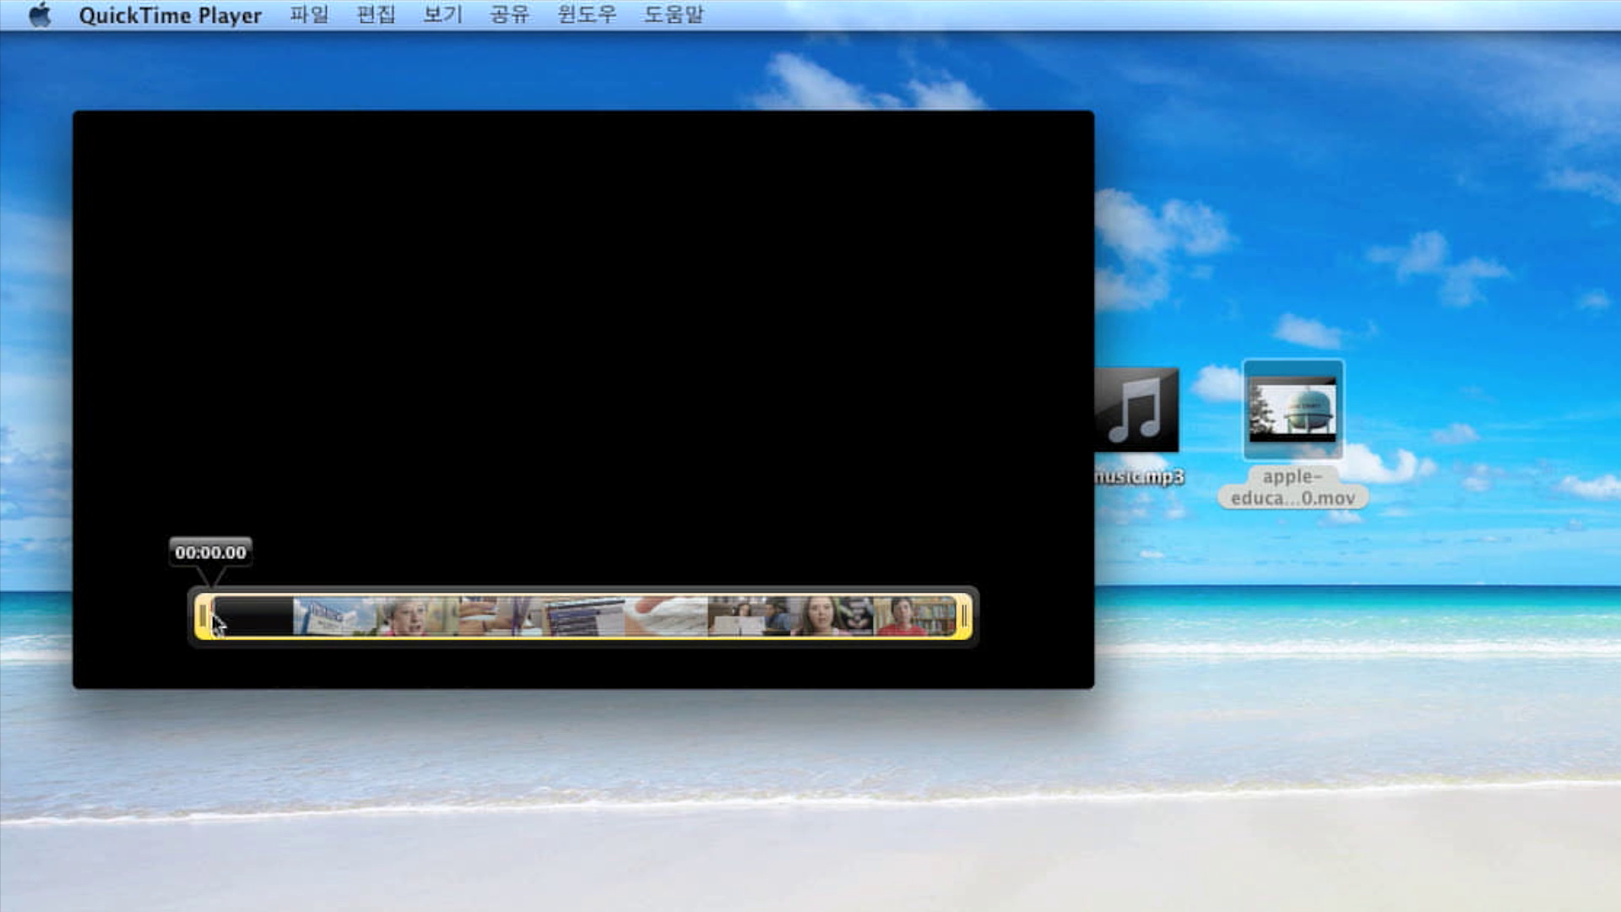
{"action": "left_click_drag", "start_coordinate": [964, 615], "coordinate": [657, 605]}
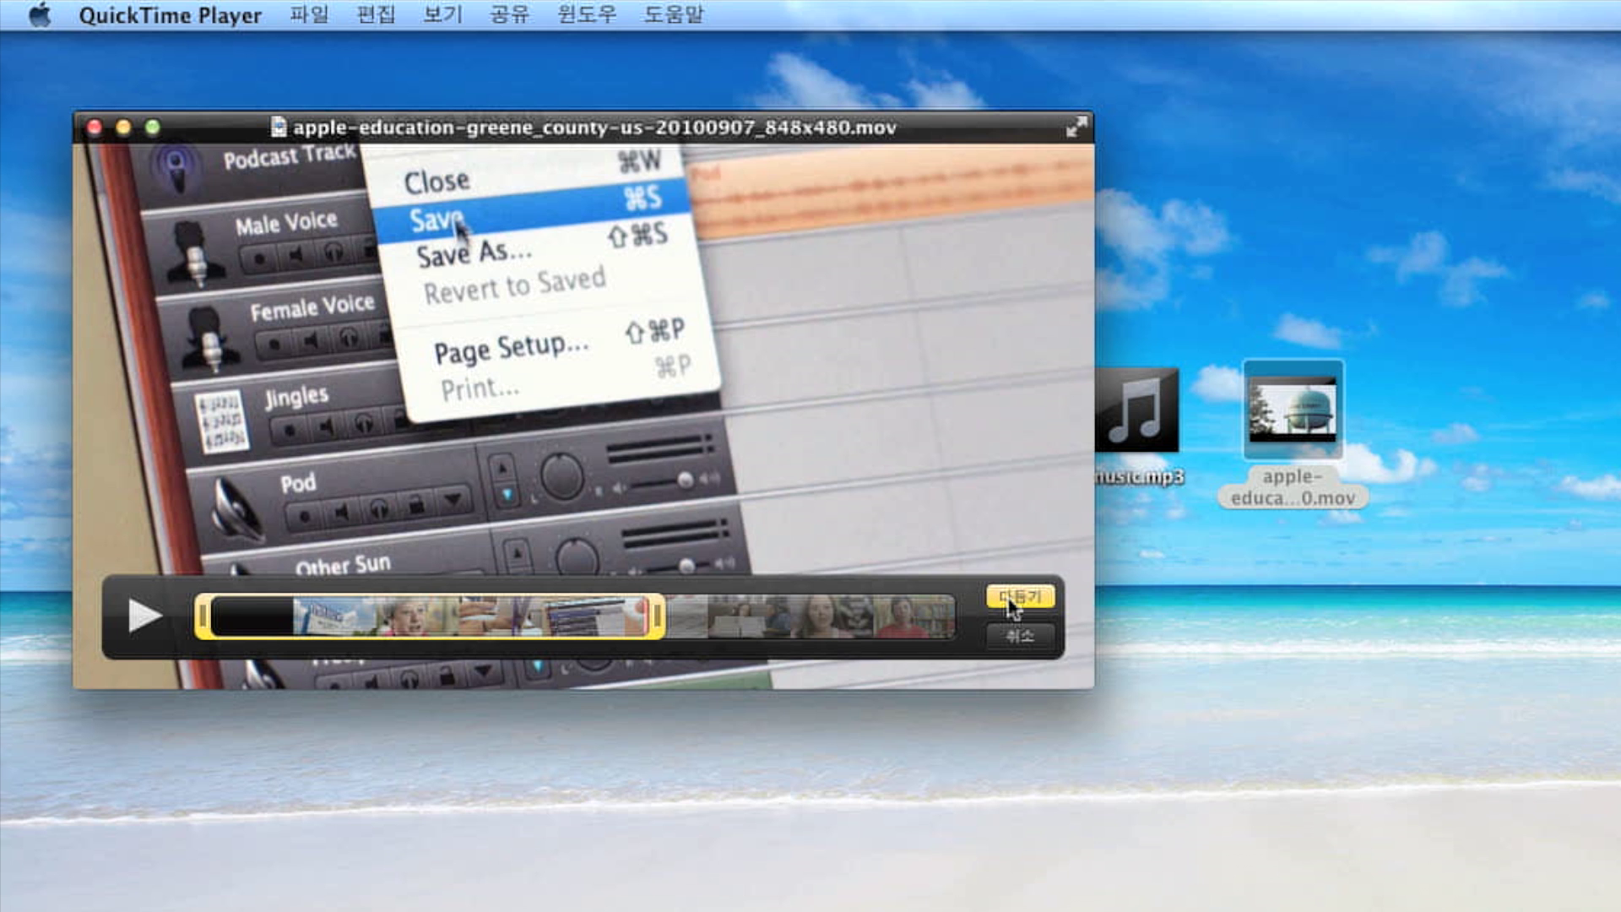
{"action": "left_click", "coordinate": [1019, 597]}
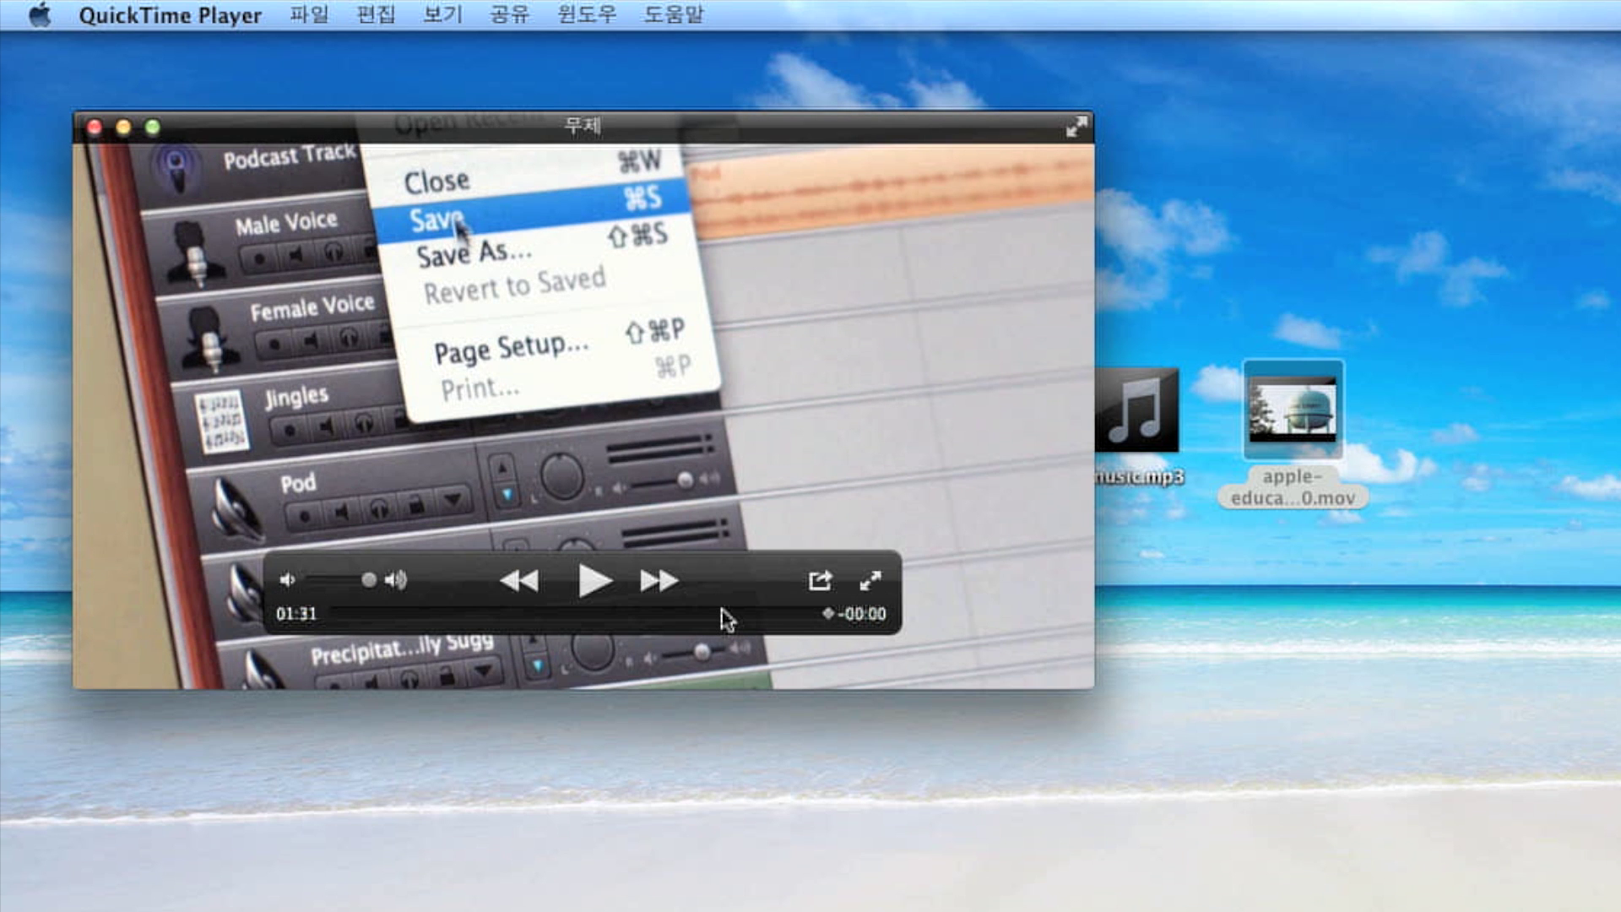
- Scrub back and forth through the movie, stopping at 01:17, to check its footage
{"action": "left_click", "coordinate": [706, 615]}
{"action": "left_click_drag", "start_coordinate": [684, 623], "coordinate": [852, 613]}
{"action": "left_click_drag", "start_coordinate": [622, 629], "coordinate": [579, 616]}
{"action": "left_click", "coordinate": [820, 580]}
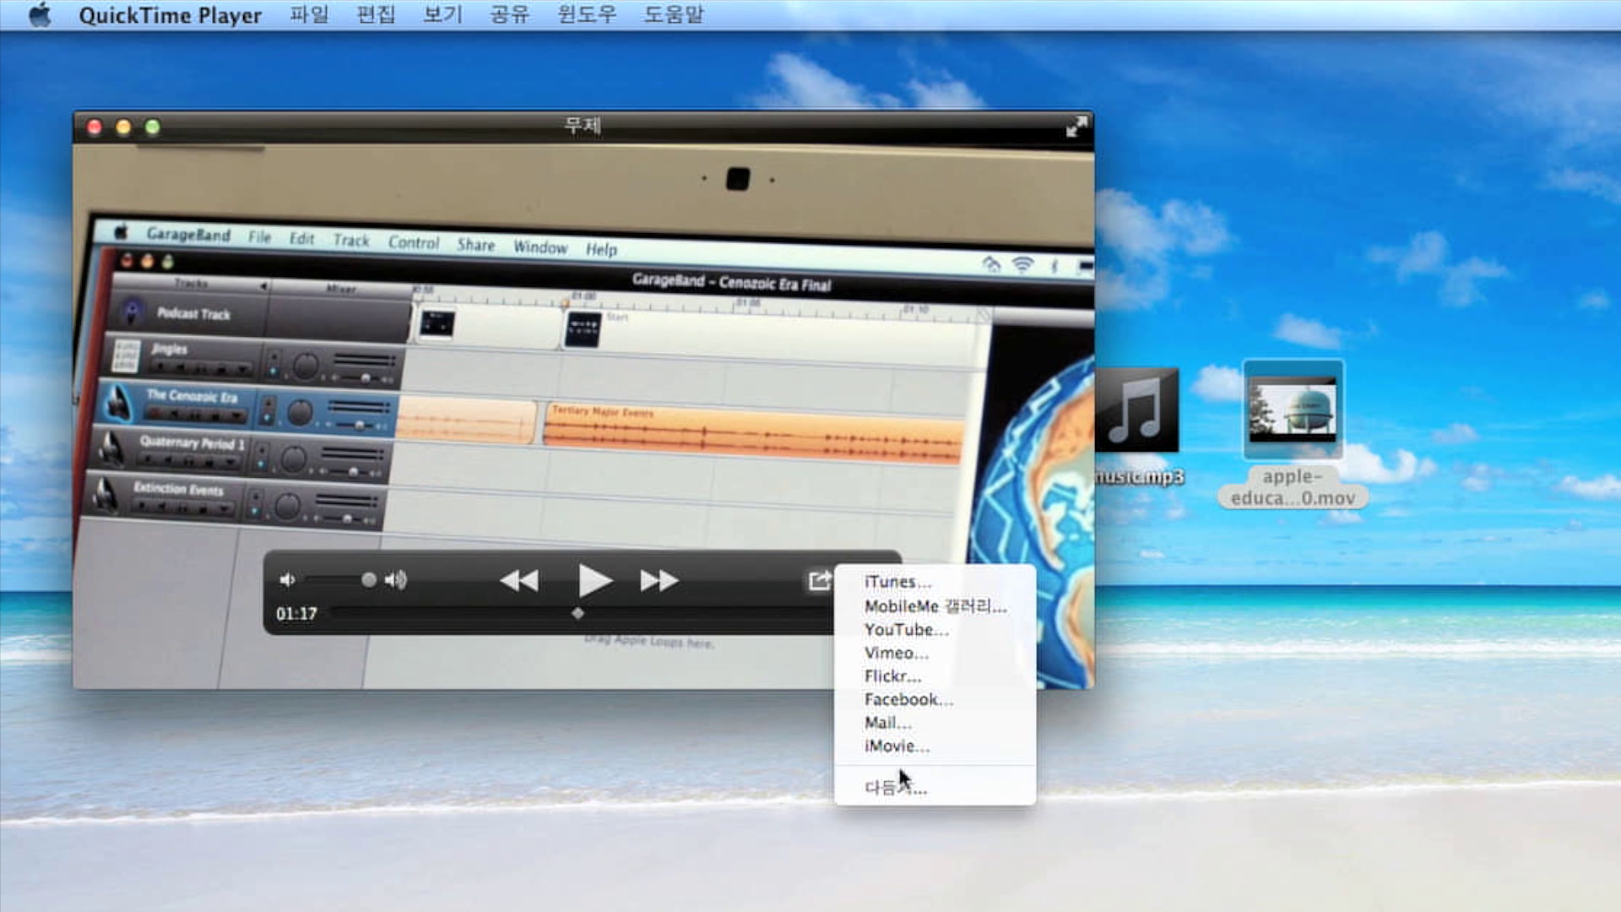
{"action": "left_click", "coordinate": [897, 787]}
{"action": "left_click_drag", "start_coordinate": [966, 610], "coordinate": [651, 609]}
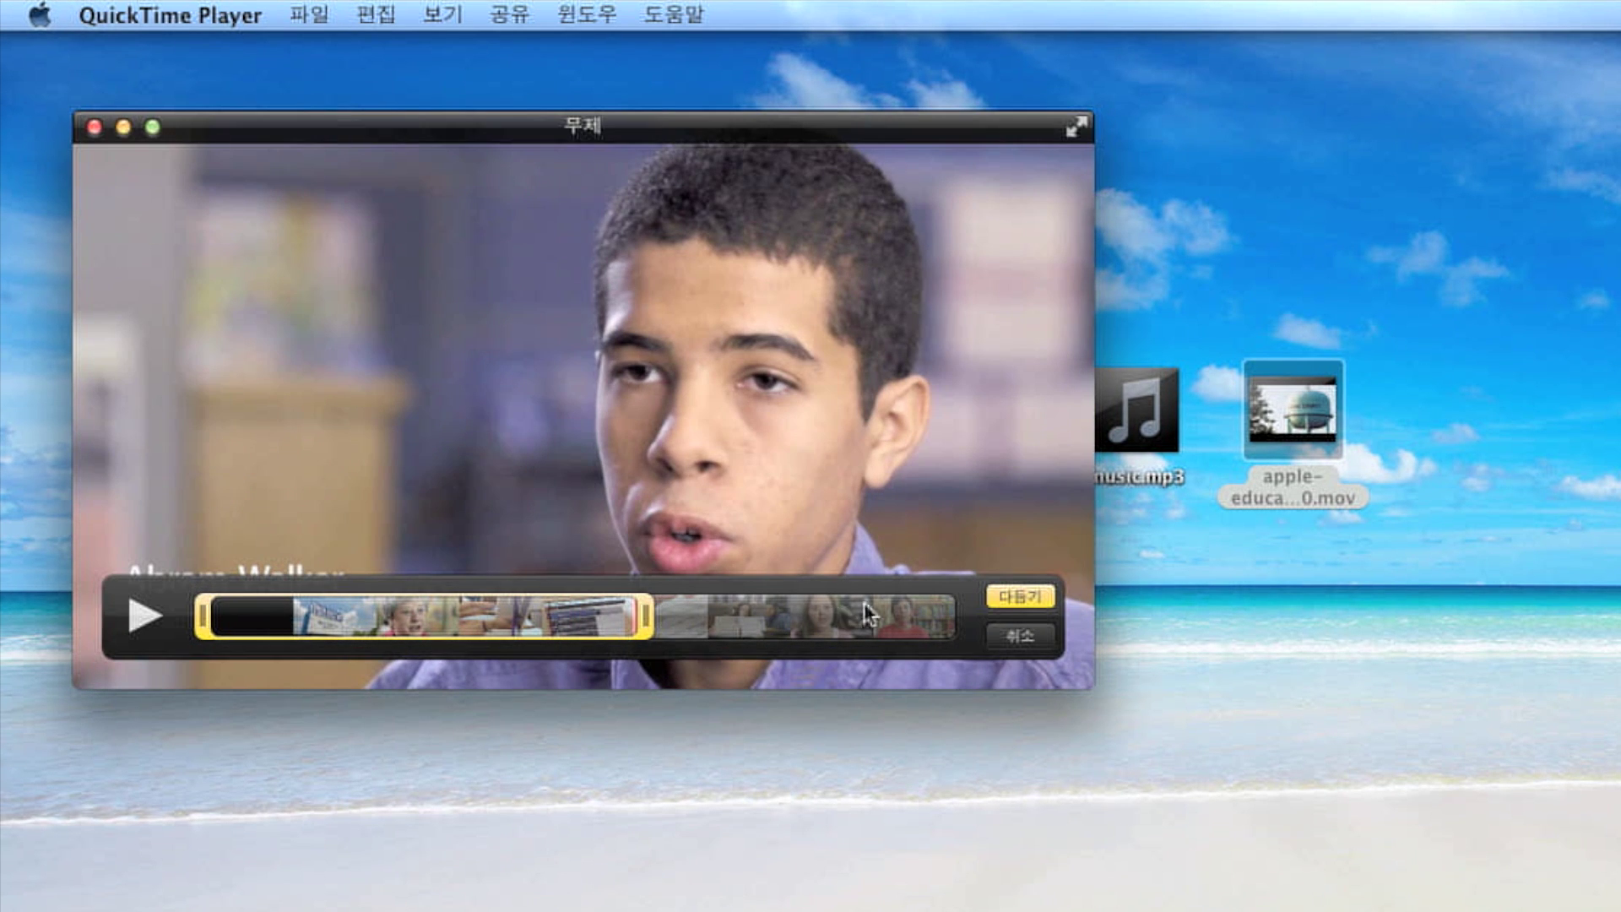
{"action": "left_click", "coordinate": [1023, 639]}
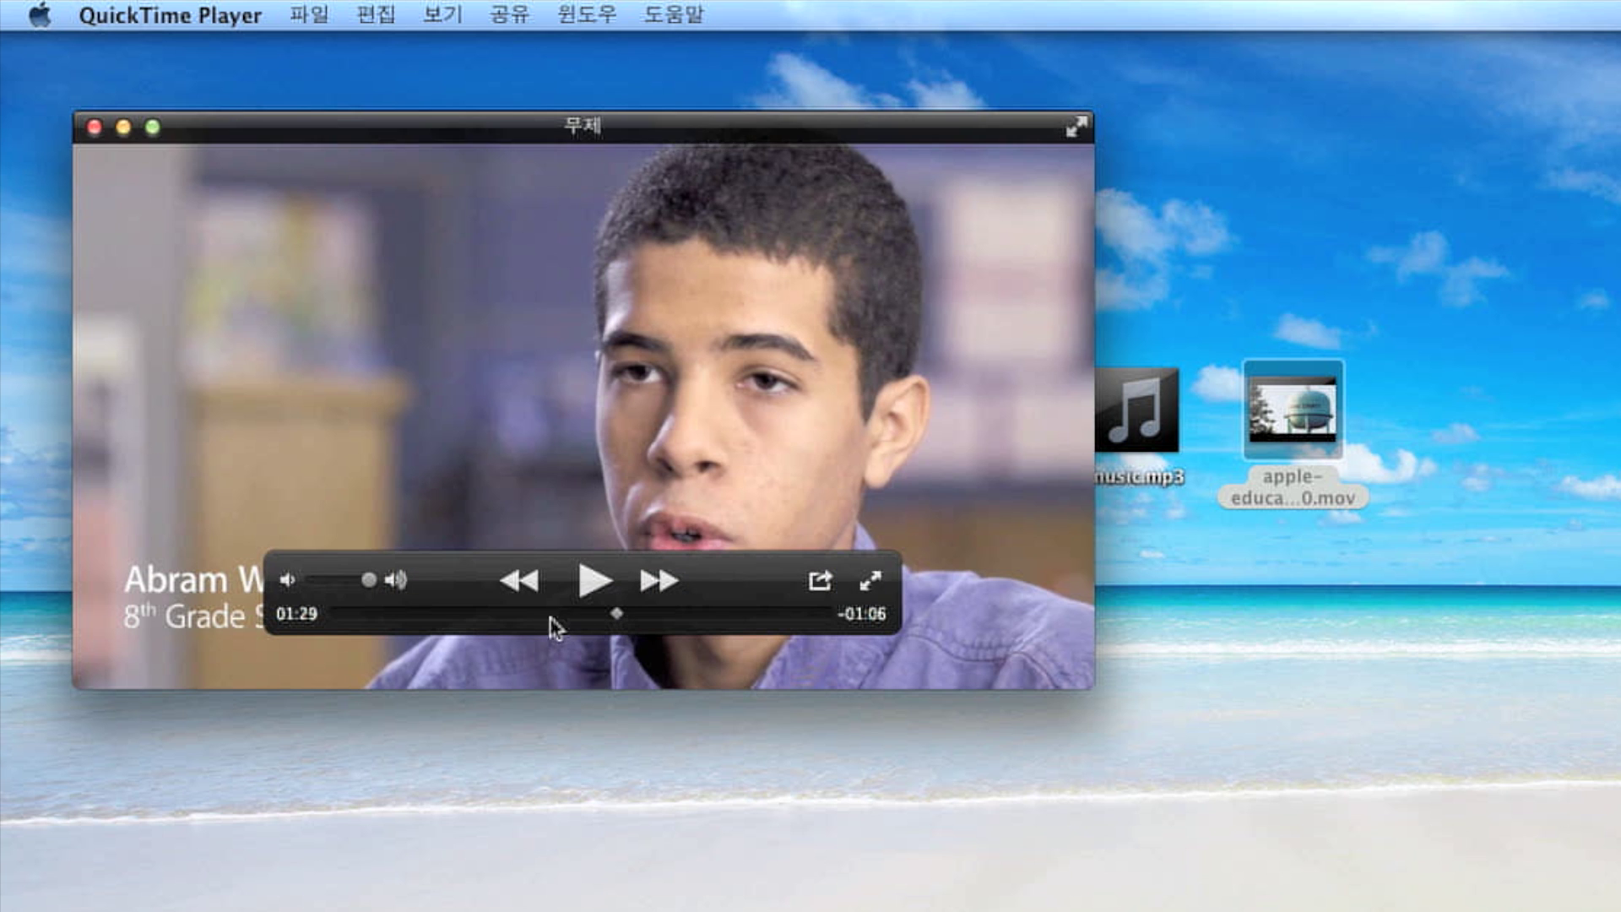
- Move the playhead to 01:09 and show the movie's clips with 클립 보기
{"action": "mouse_move", "coordinate": [550, 622]}
{"action": "left_mouse_down"}
{"action": "mouse_move", "coordinate": [485, 615]}
{"action": "mouse_move", "coordinate": [553, 623]}
{"action": "left_mouse_up"}
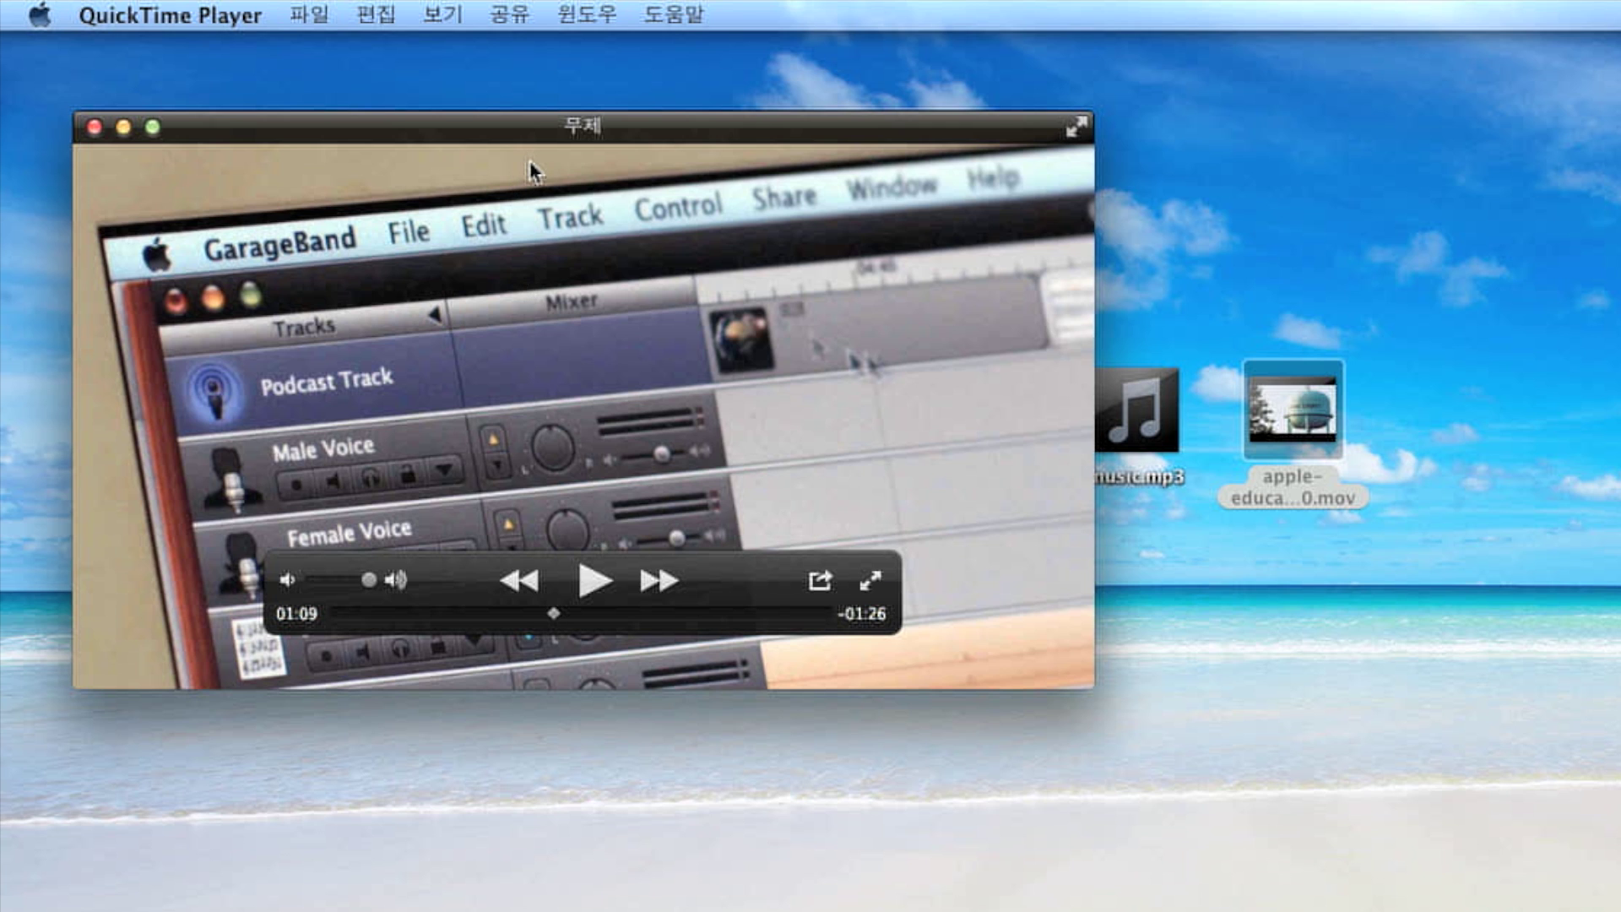
{"action": "left_click", "coordinate": [510, 14]}
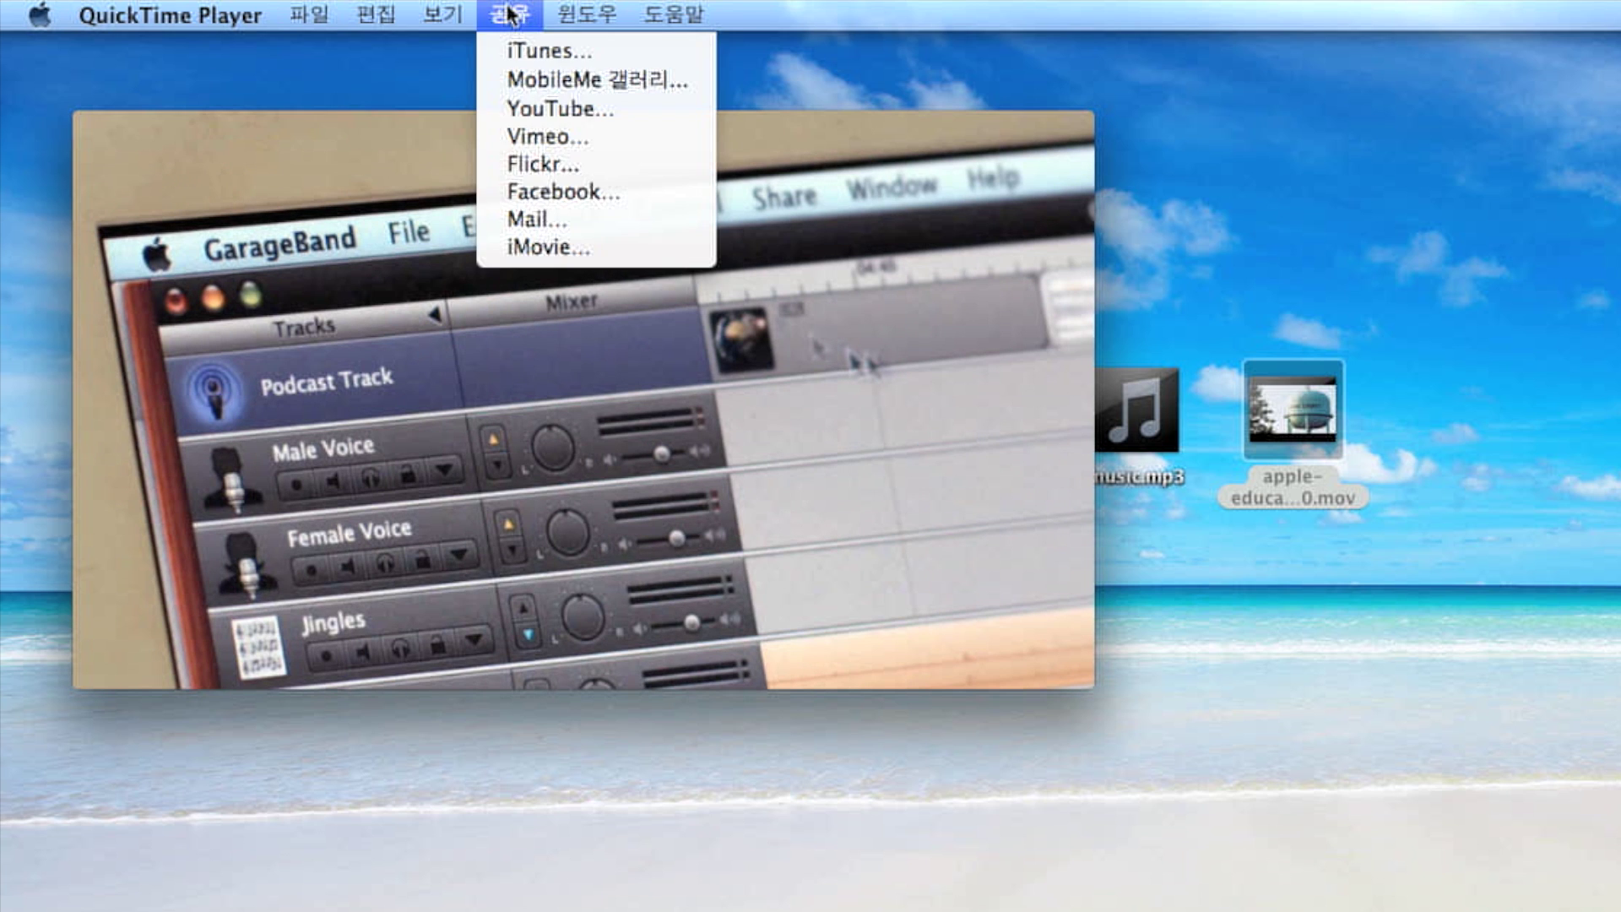
{"action": "mouse_move", "coordinate": [453, 11]}
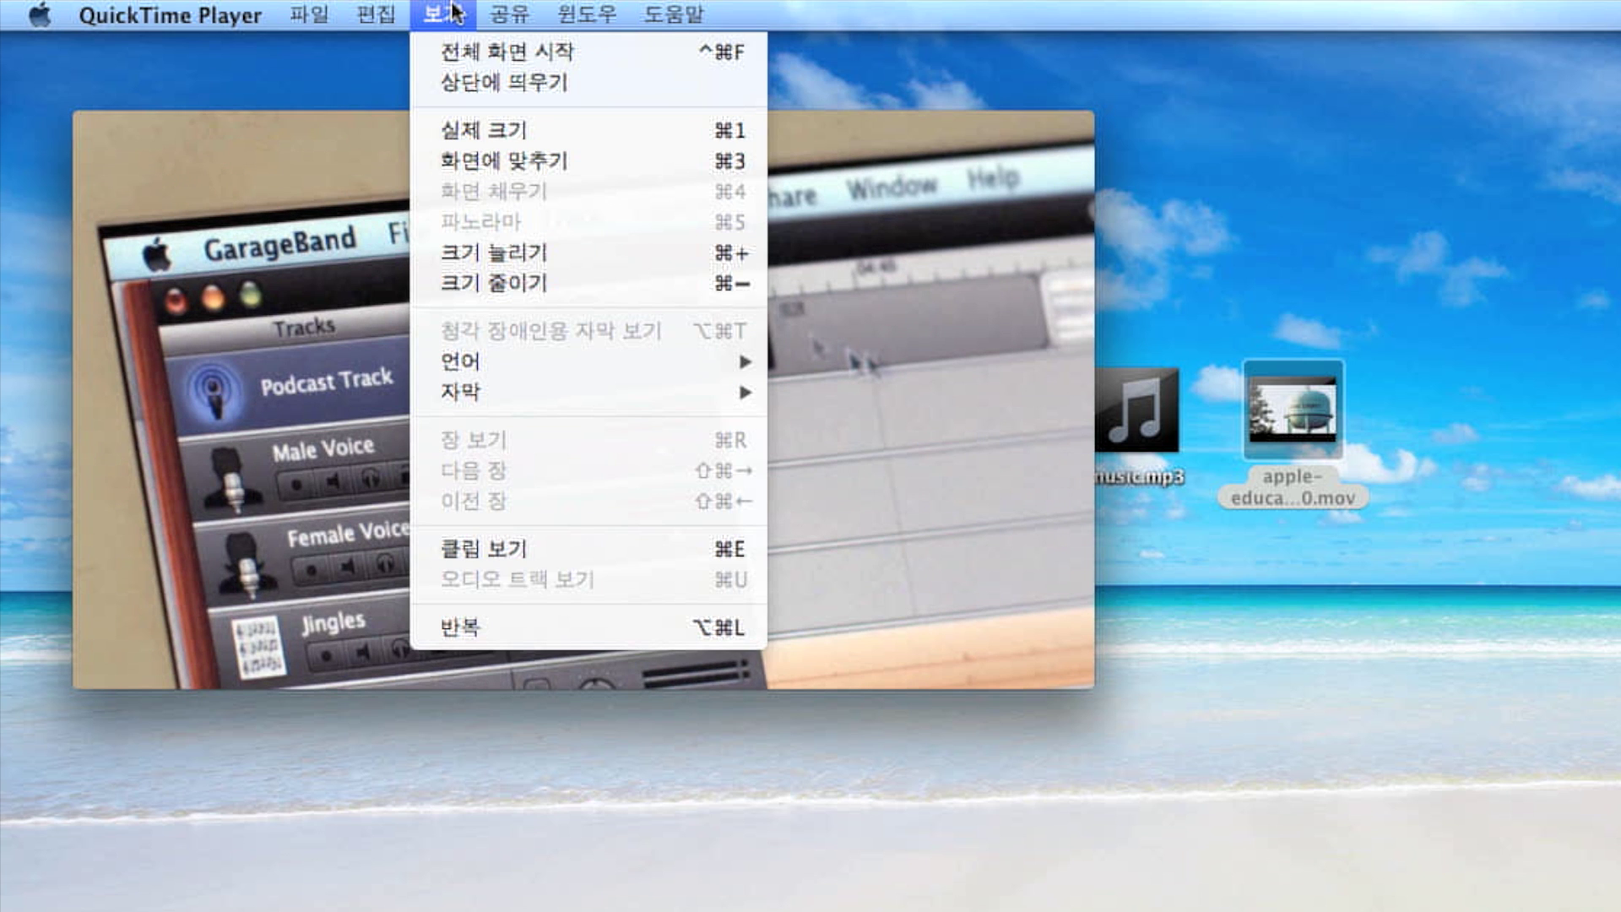
{"action": "left_click", "coordinate": [540, 548]}
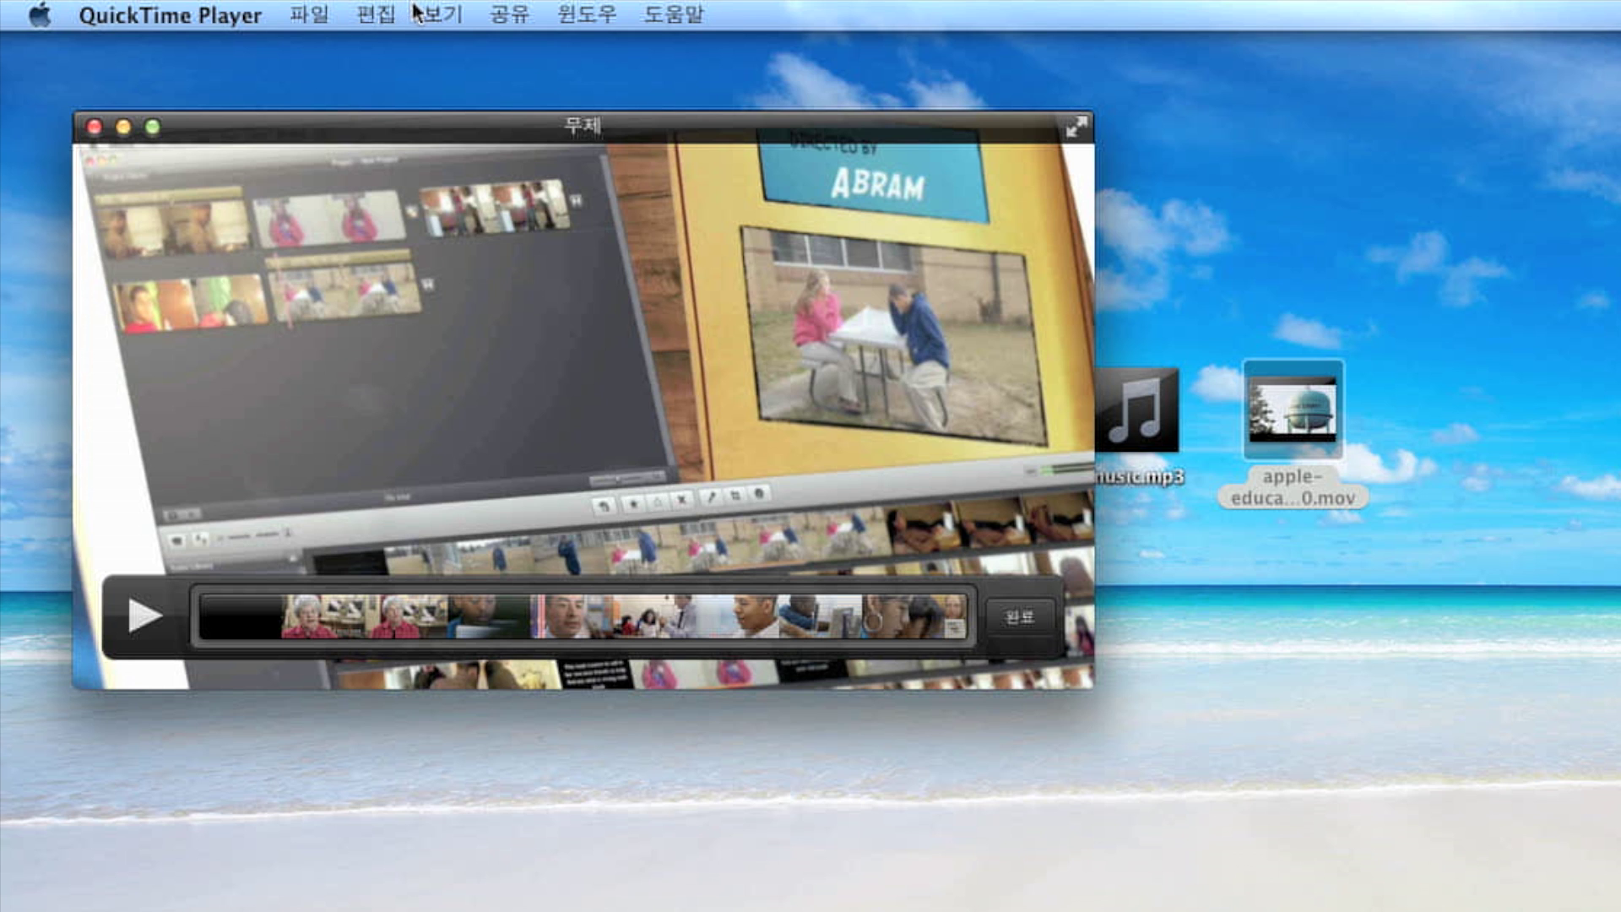
{"action": "left_click", "coordinate": [391, 13]}
{"action": "left_click", "coordinate": [742, 441]}
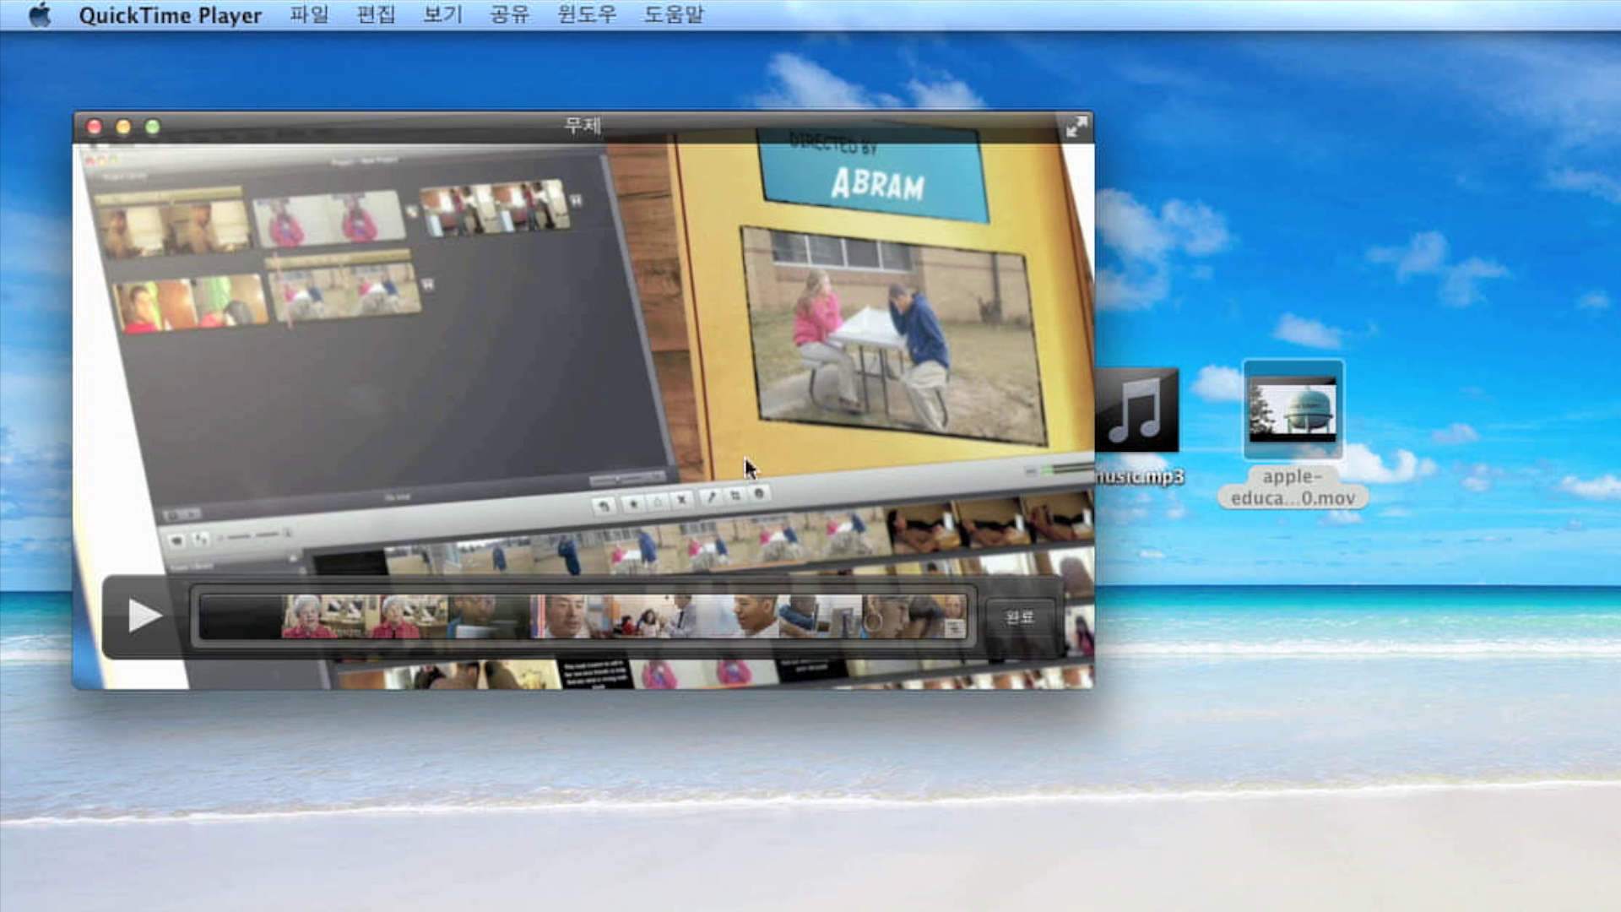
{"action": "left_click", "coordinate": [375, 13]}
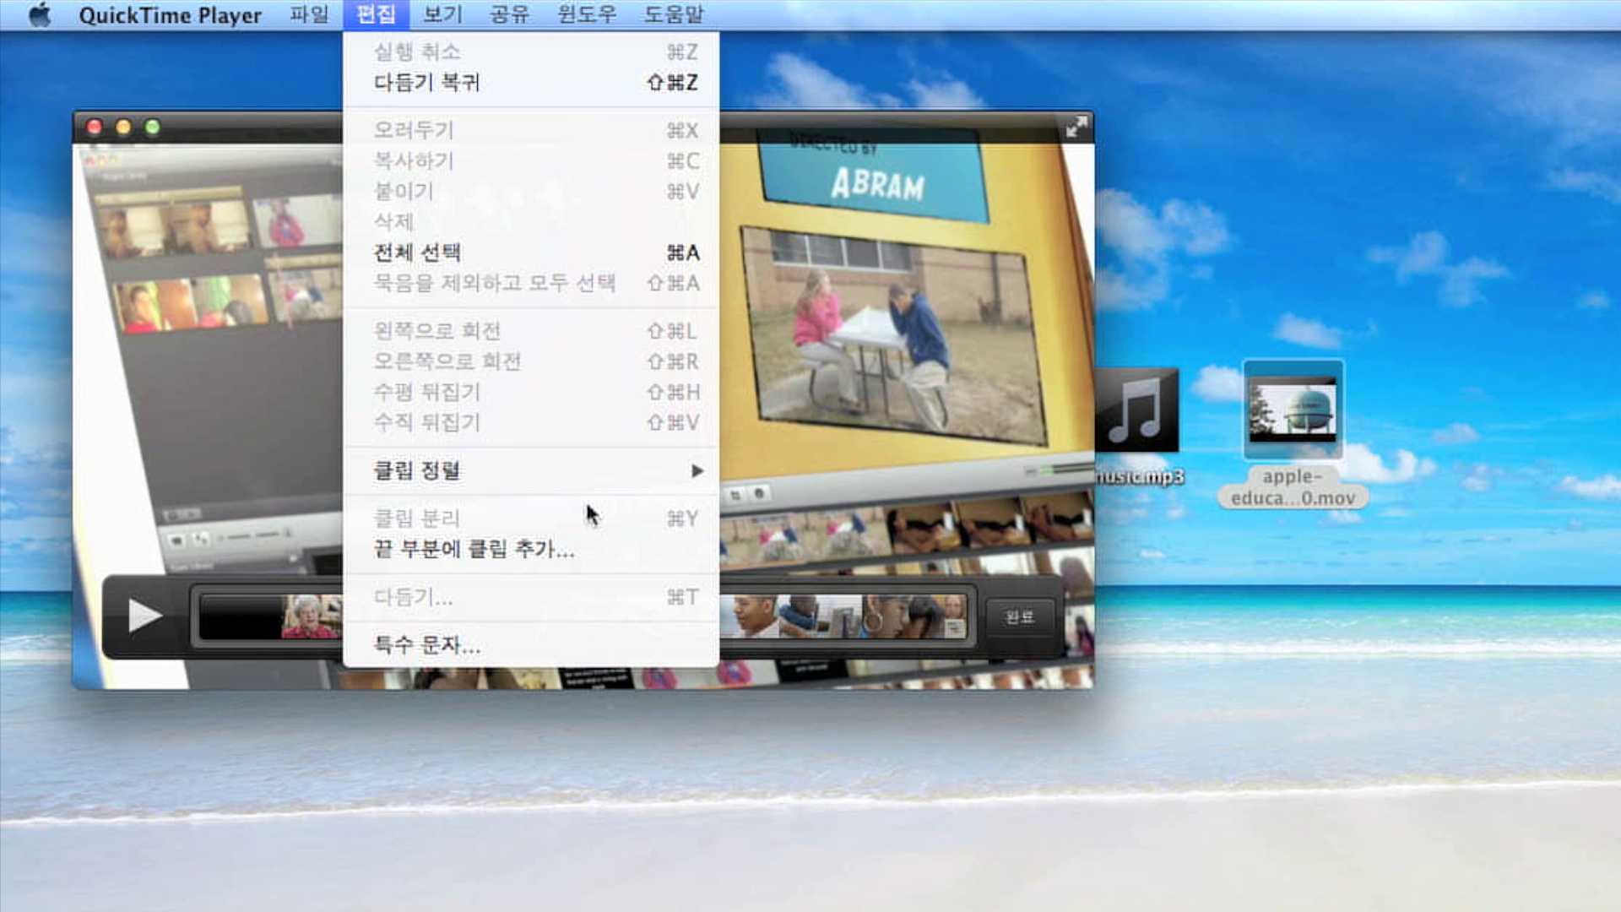
{"action": "left_click", "coordinate": [755, 509]}
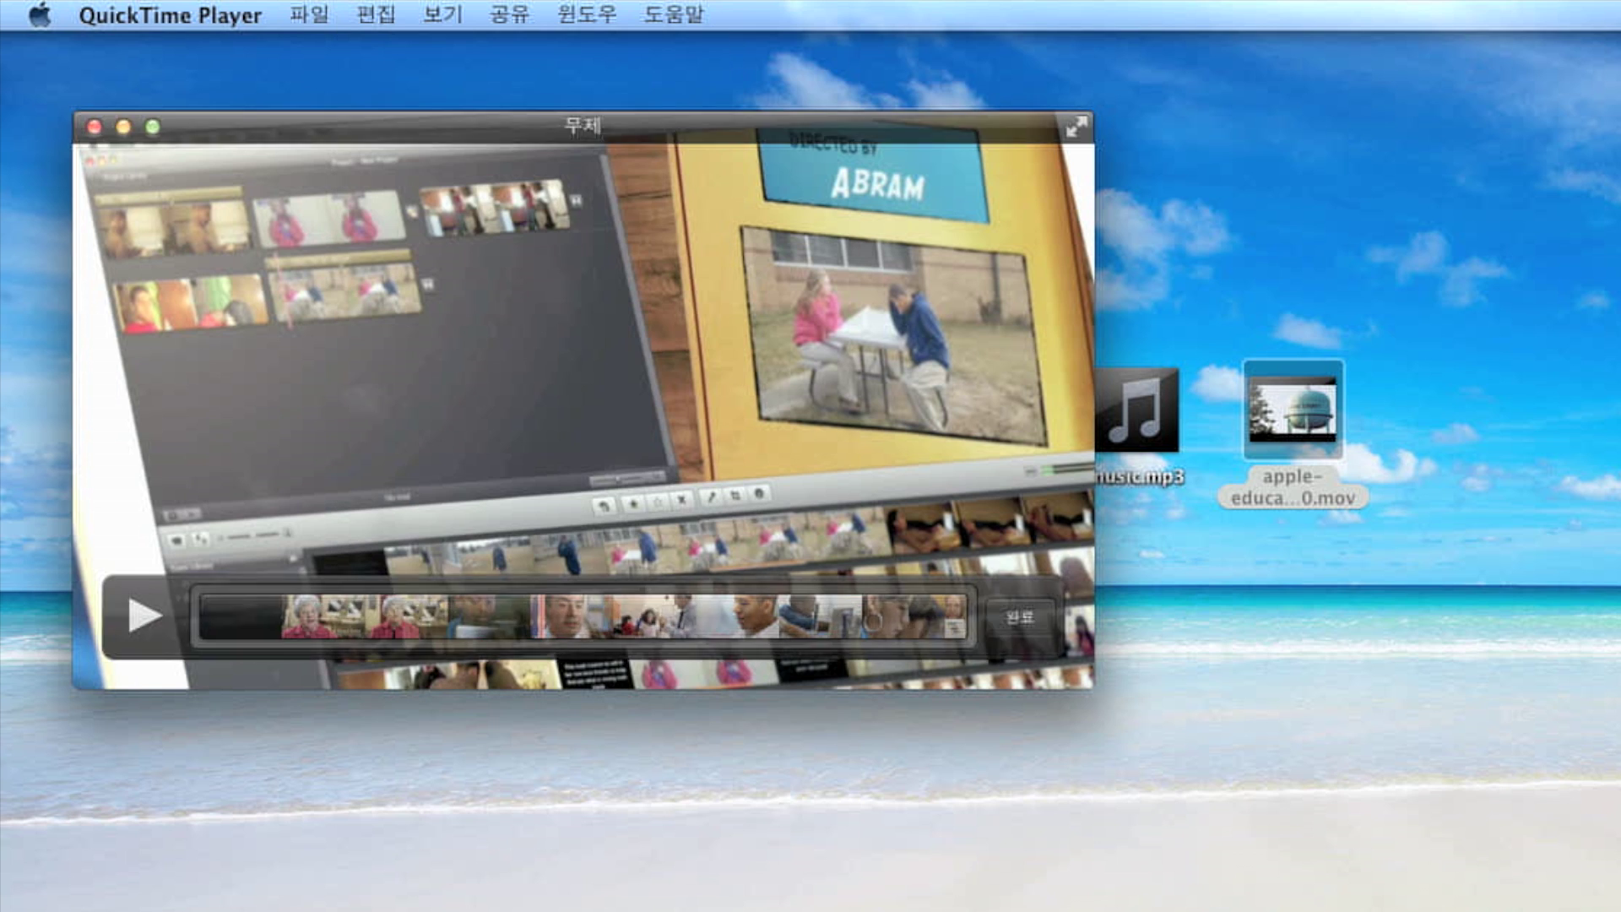
- Select the whole movie clip in the clip strip and split it in two with 클립 분리
{"action": "left_click", "coordinate": [597, 631]}
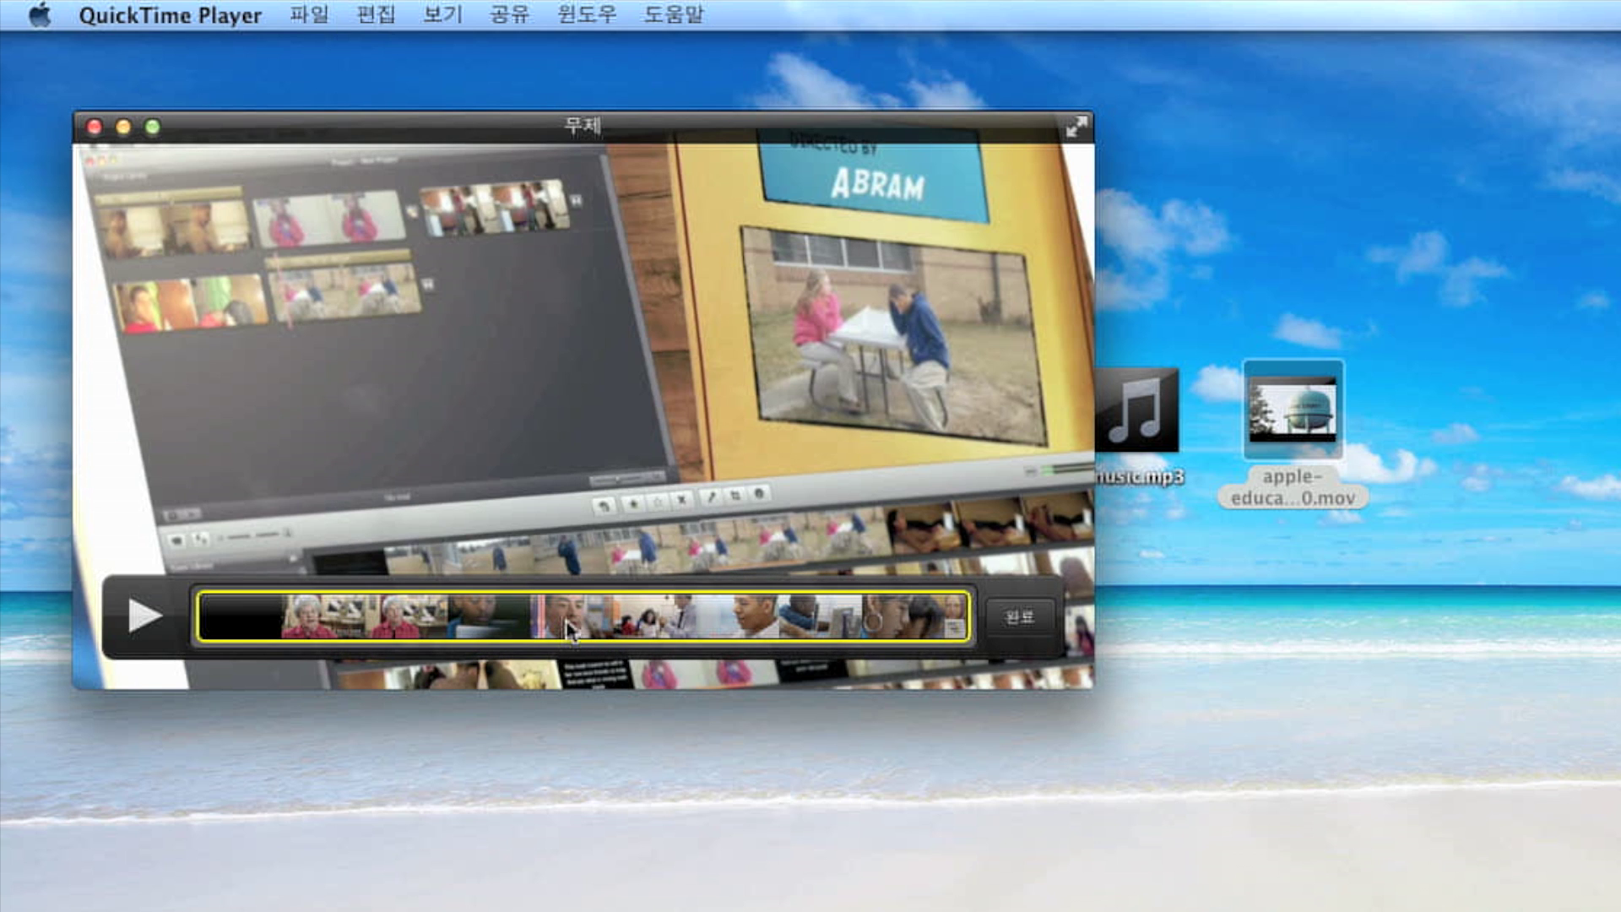
{"action": "left_click", "coordinate": [375, 14]}
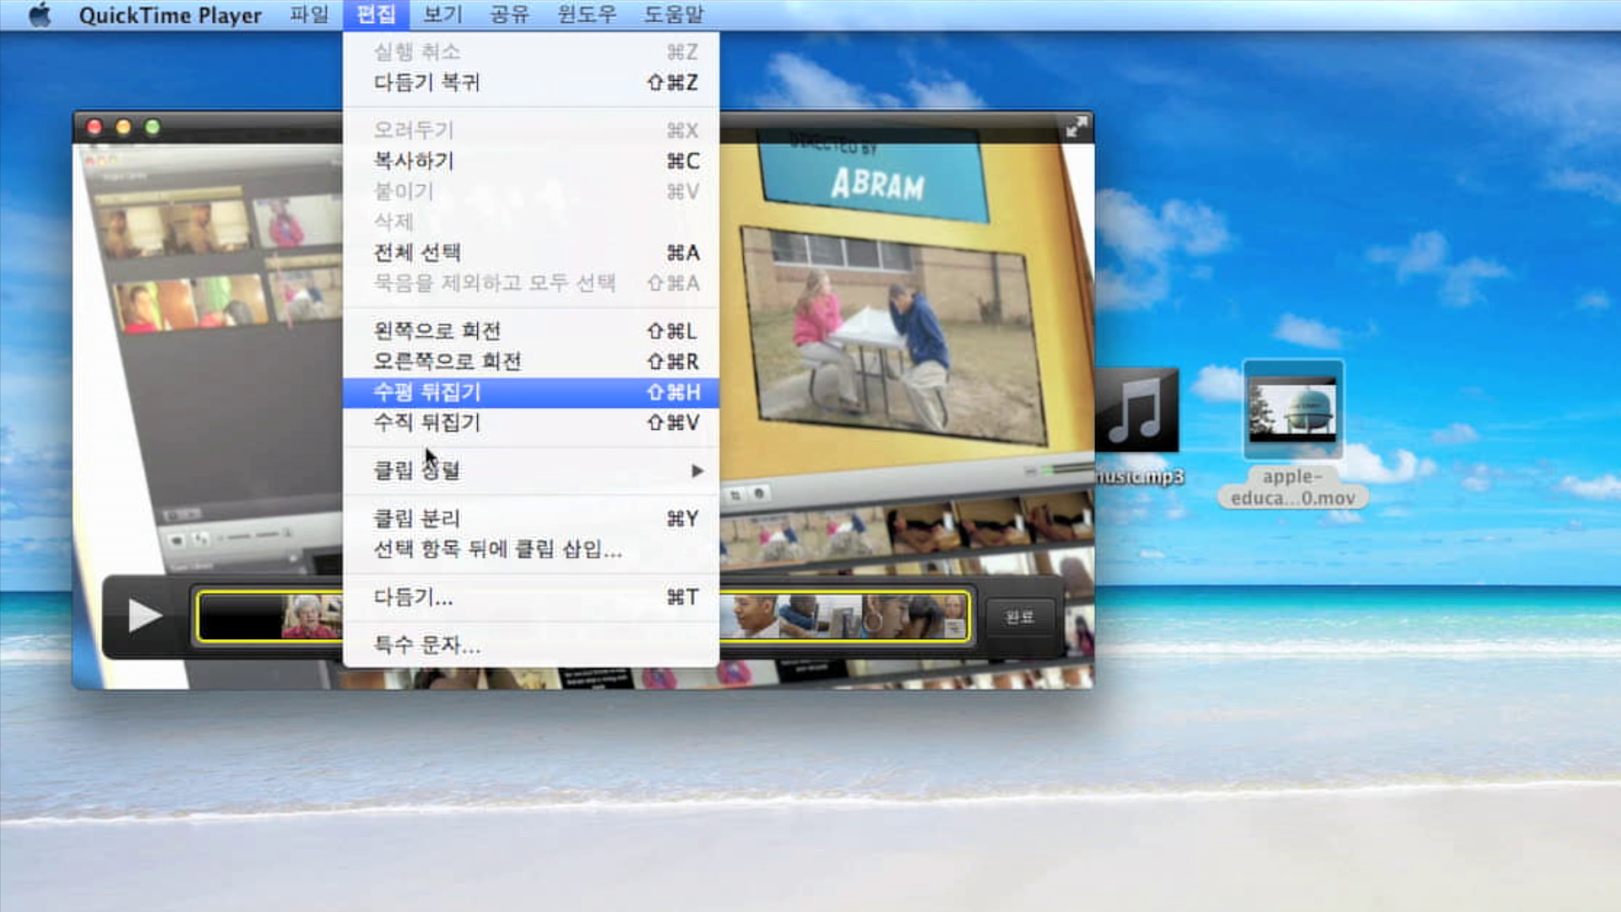
{"action": "left_click", "coordinate": [442, 520]}
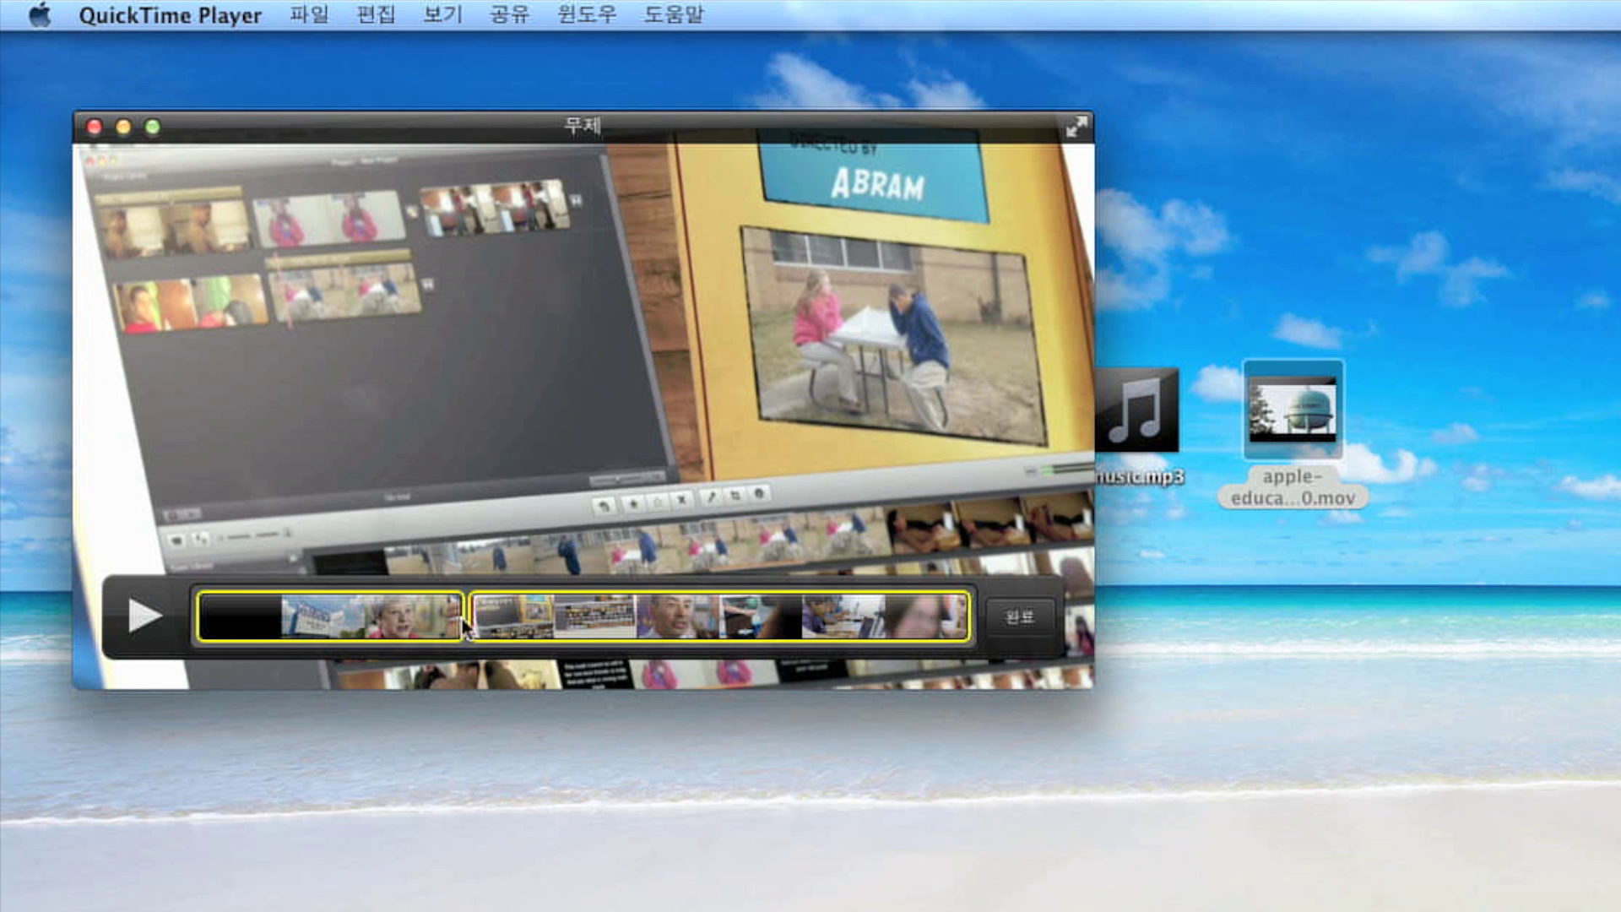
- Split the second clip at about one fifth of its length and select the resulting short middle clip
{"action": "left_click_drag", "start_coordinate": [471, 617], "coordinate": [565, 618]}
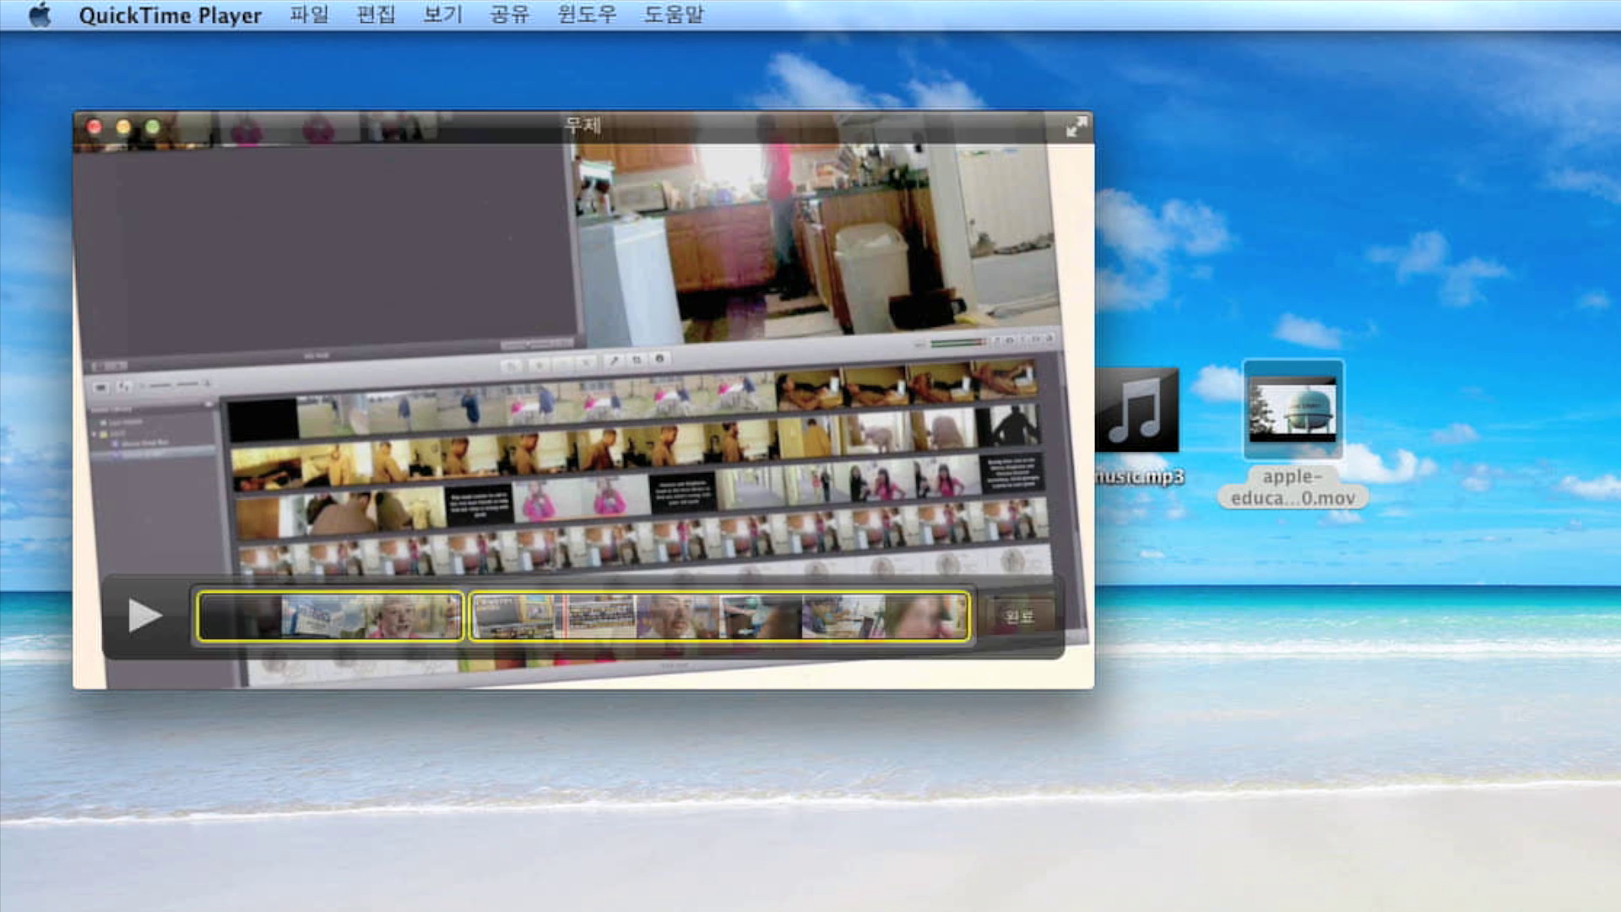
{"action": "left_click", "coordinate": [626, 610]}
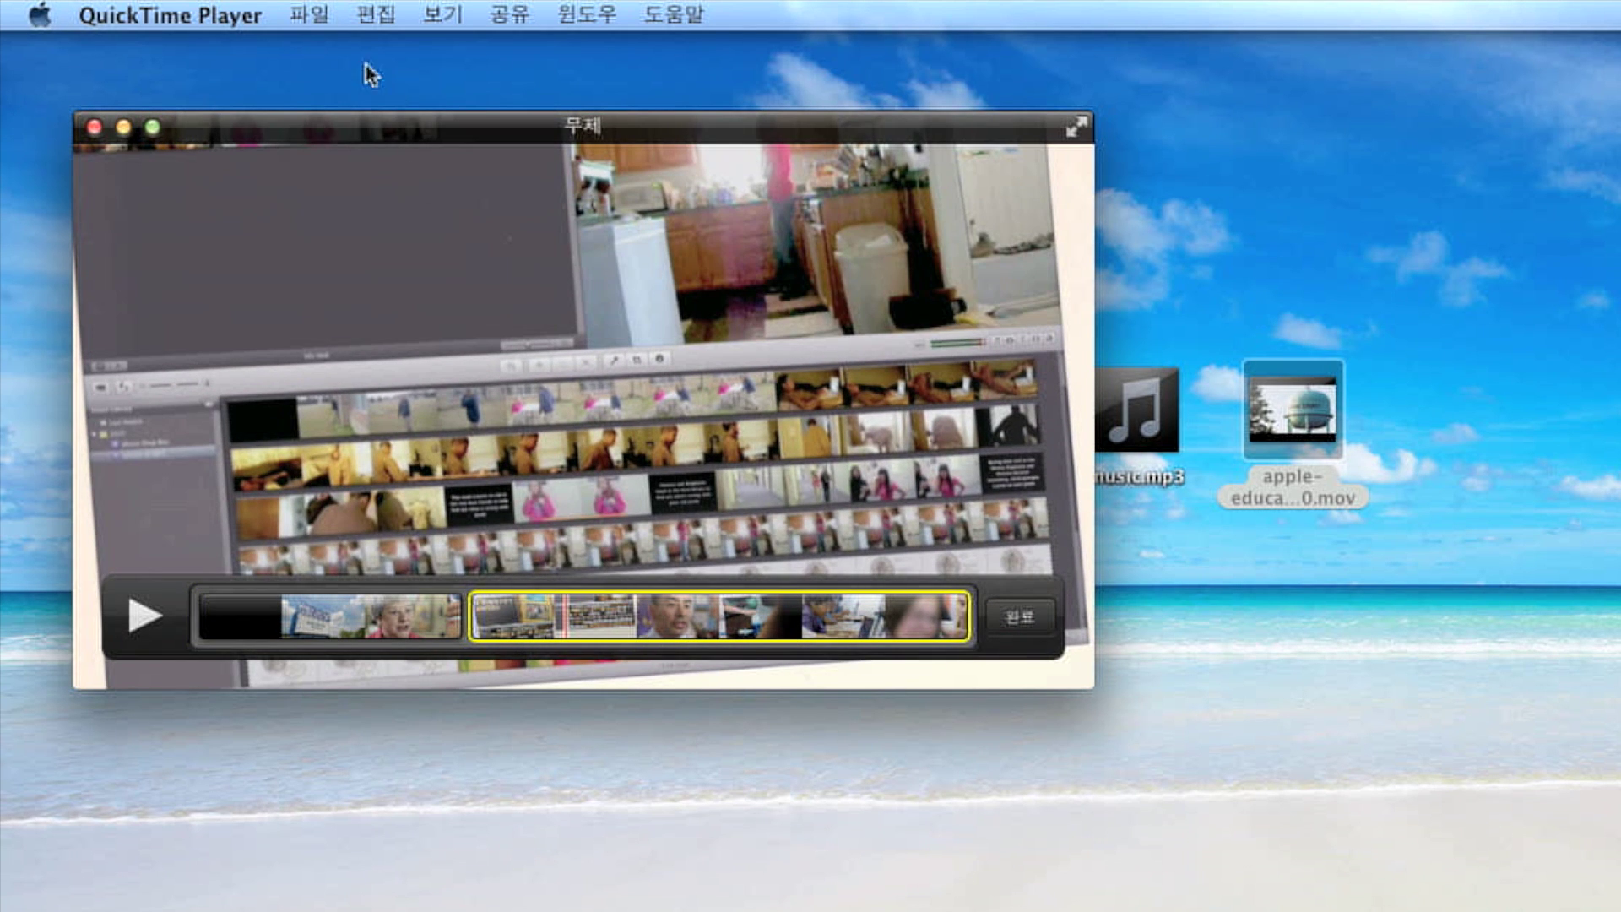
{"action": "left_click", "coordinate": [373, 14]}
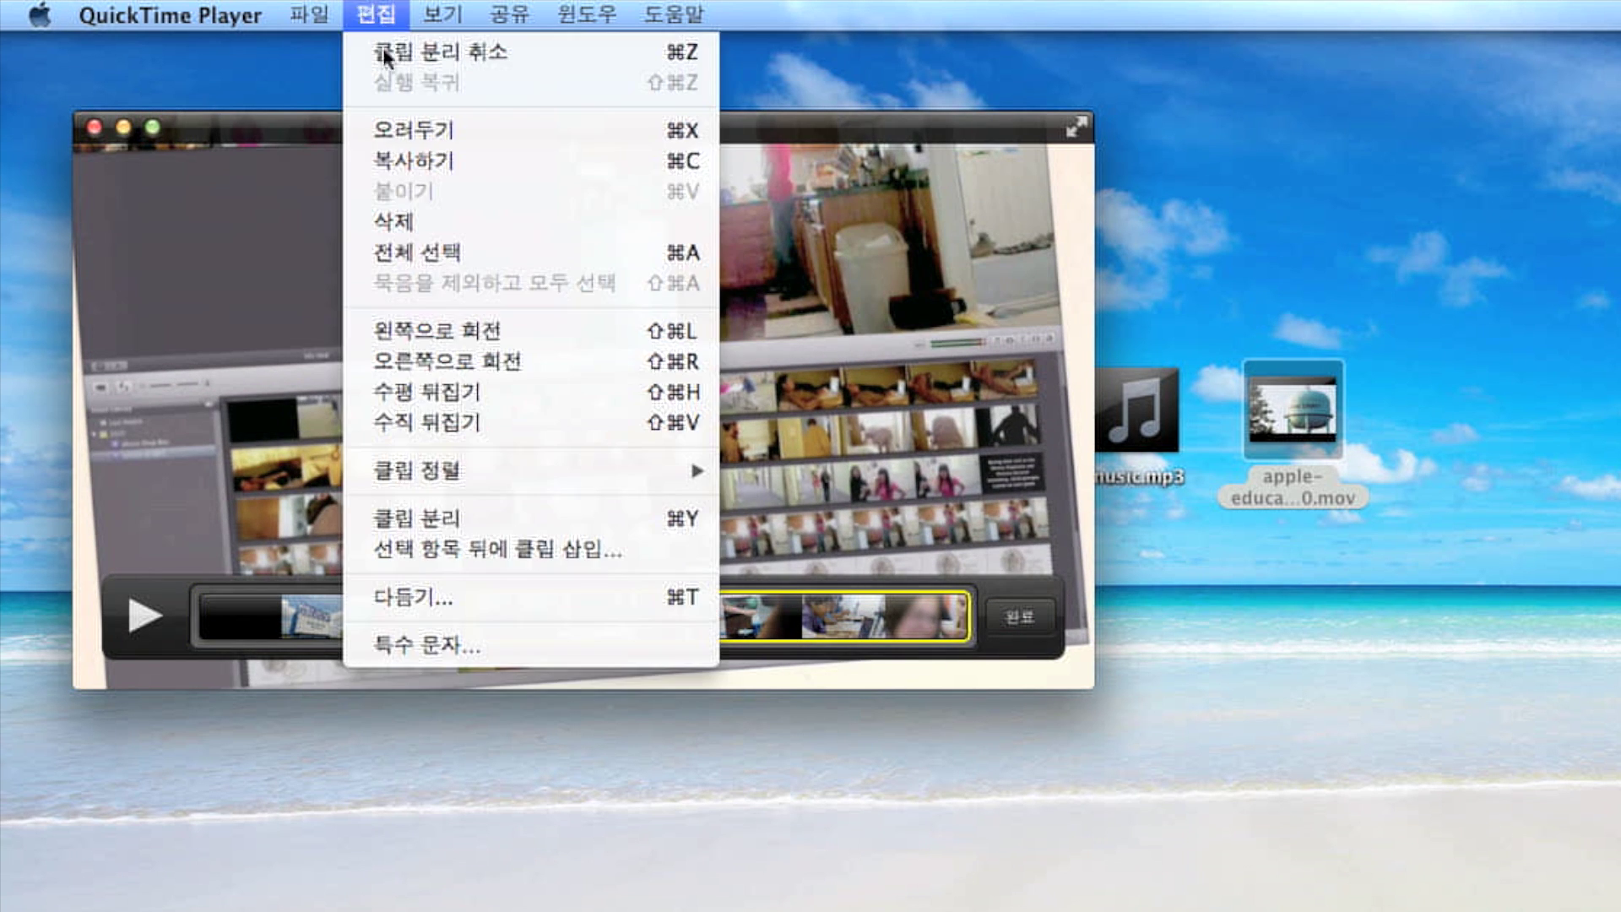
{"action": "left_click", "coordinate": [509, 509]}
{"action": "left_click", "coordinate": [497, 625]}
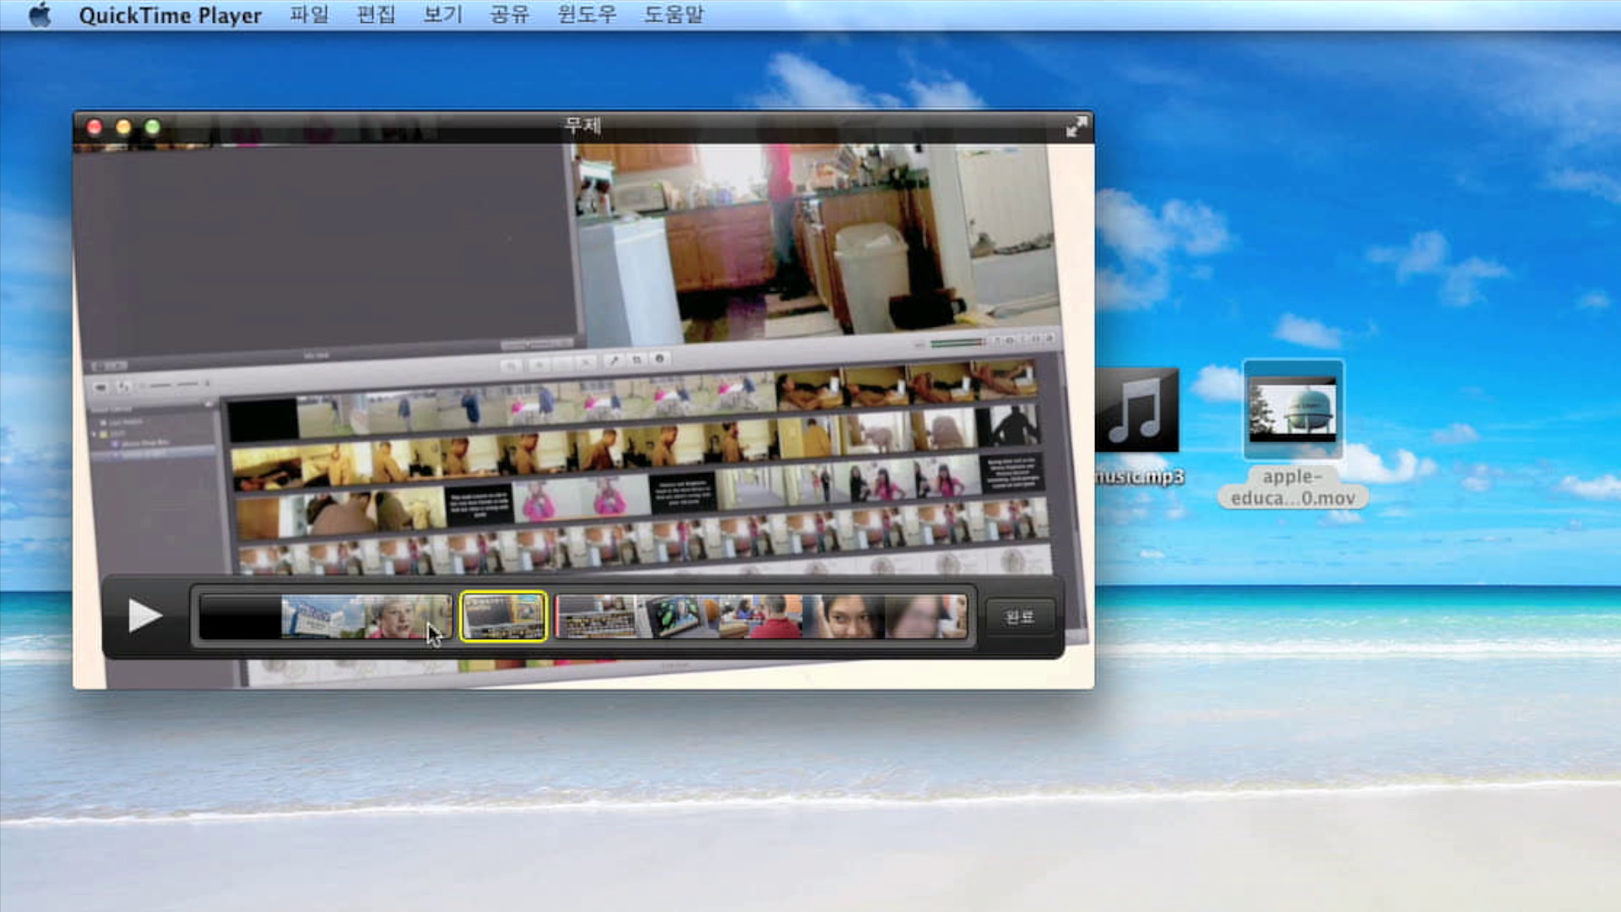
- Delete the selected short middle clip, finish the clip editing and scrub across the join to check it
{"action": "key", "text": "Delete"}
{"action": "left_click", "coordinate": [510, 615]}
{"action": "left_click", "coordinate": [517, 614]}
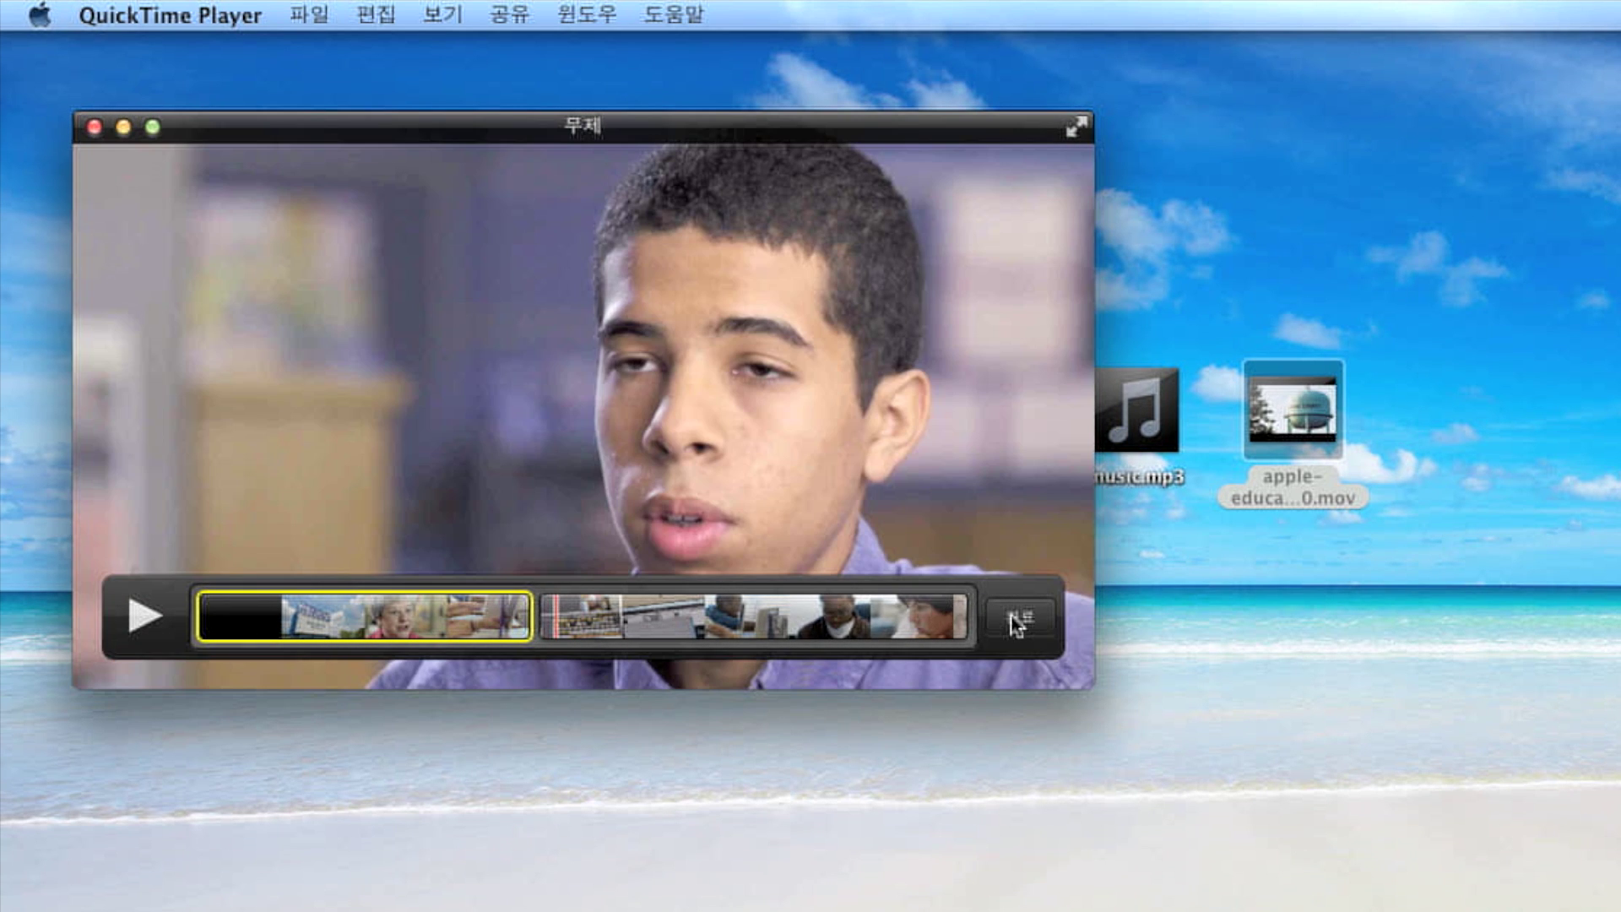
{"action": "left_click", "coordinate": [1018, 620]}
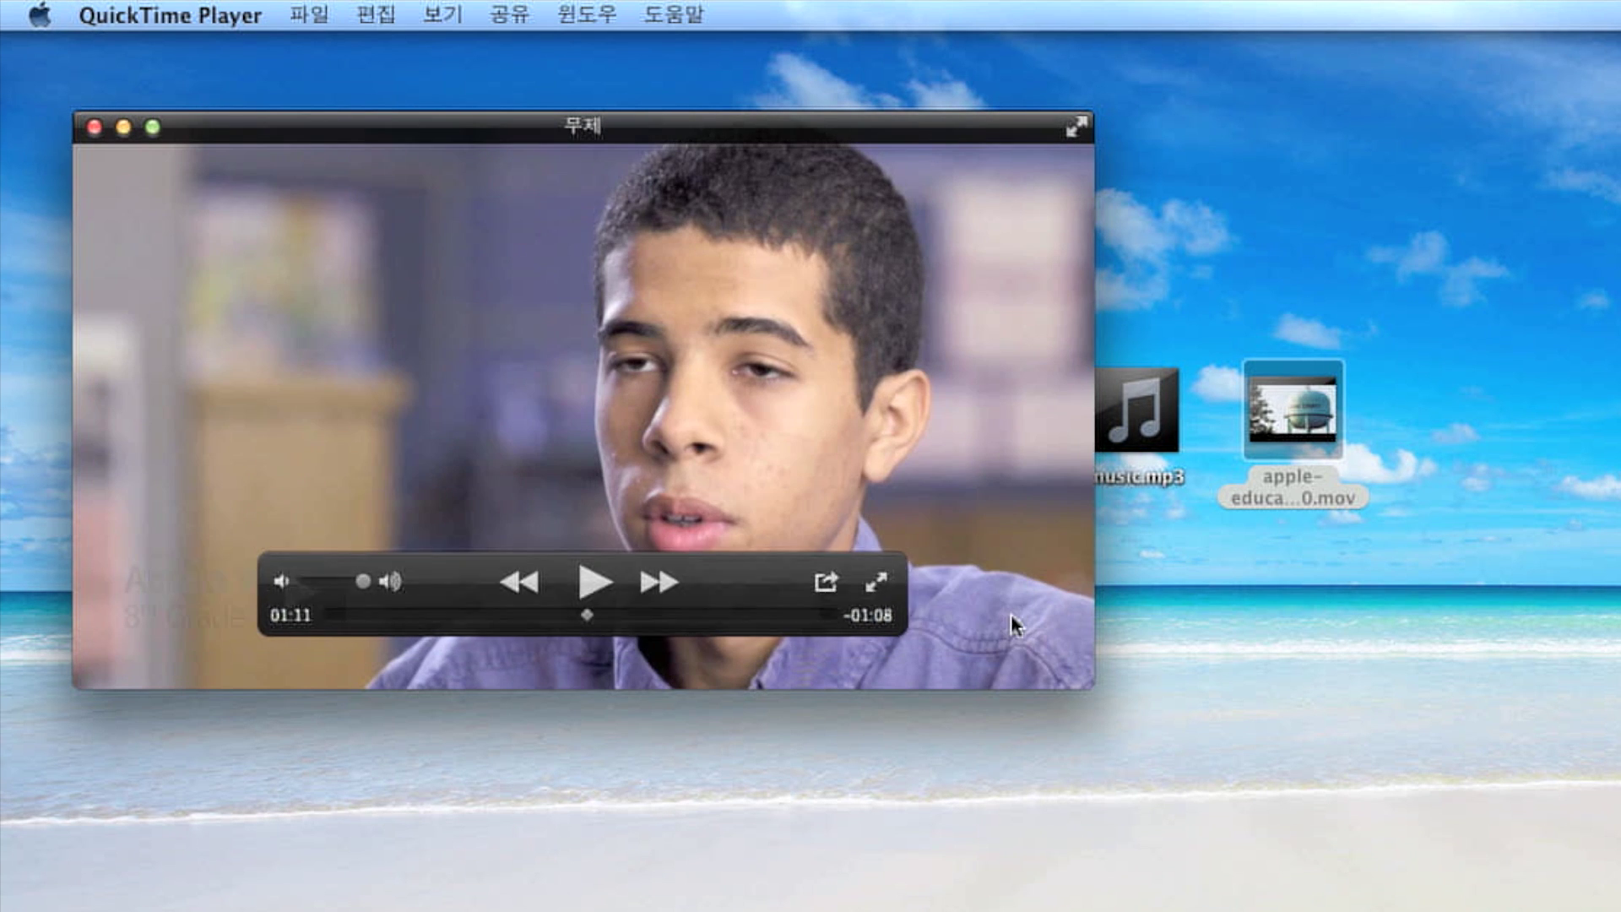
{"action": "mouse_move", "coordinate": [561, 615]}
{"action": "left_mouse_down"}
{"action": "mouse_move", "coordinate": [532, 621]}
{"action": "mouse_move", "coordinate": [547, 623]}
{"action": "left_mouse_up"}
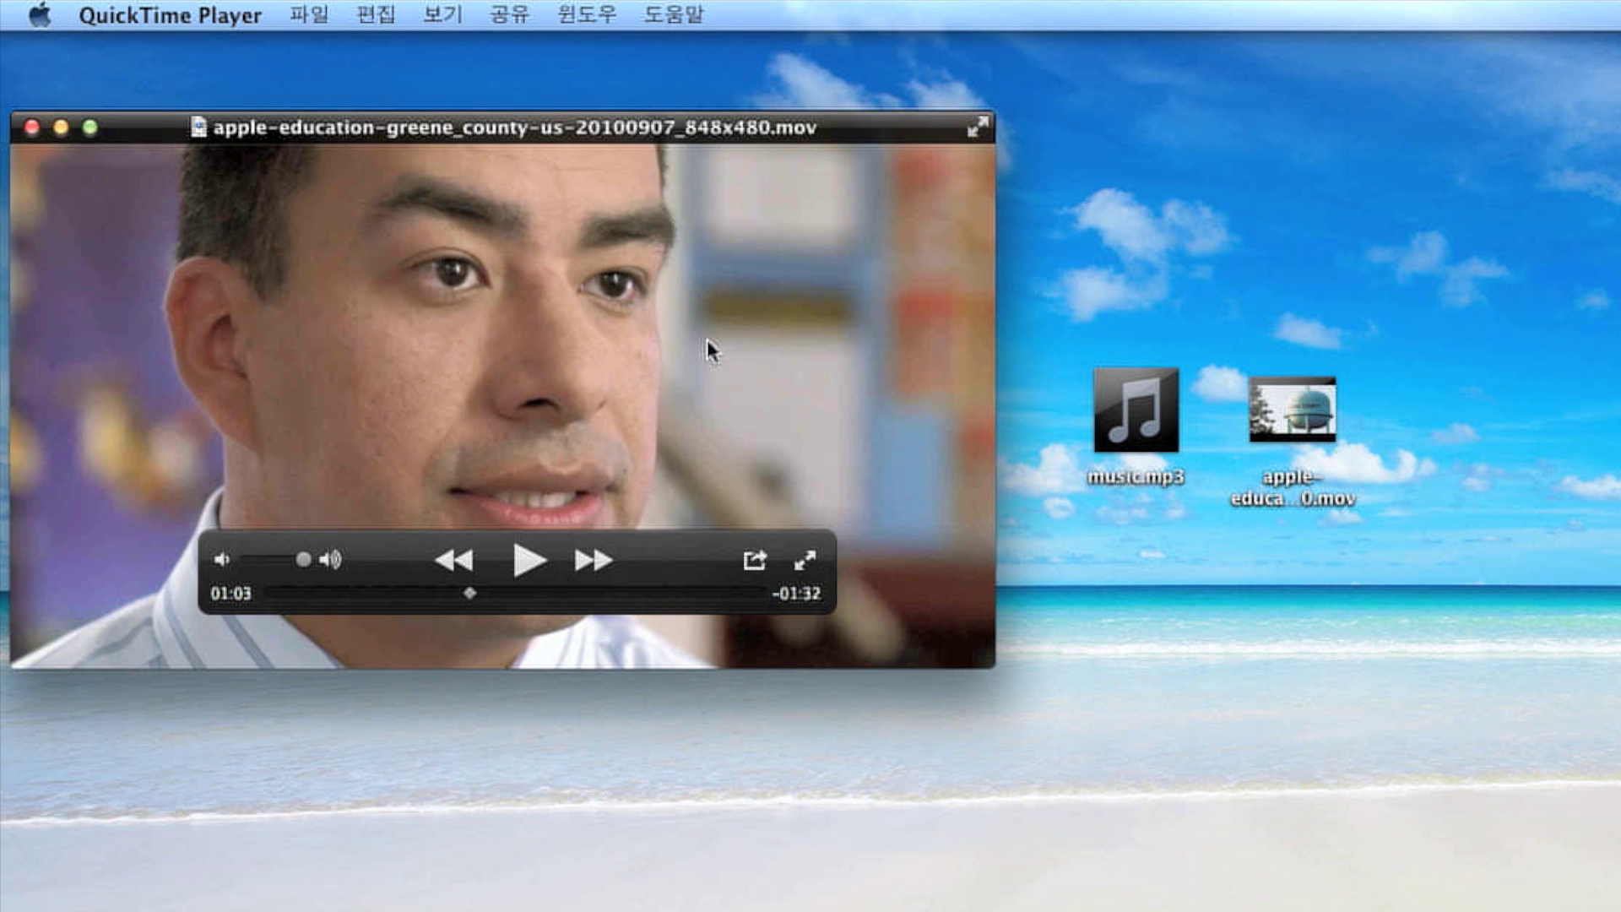
- Show the clips of the greene_county movie with 클립 보기 and open the other apple-educa….mov file from the desktop
{"action": "left_click", "coordinate": [509, 14]}
{"action": "mouse_move", "coordinate": [473, 17]}
{"action": "left_click", "coordinate": [509, 547]}
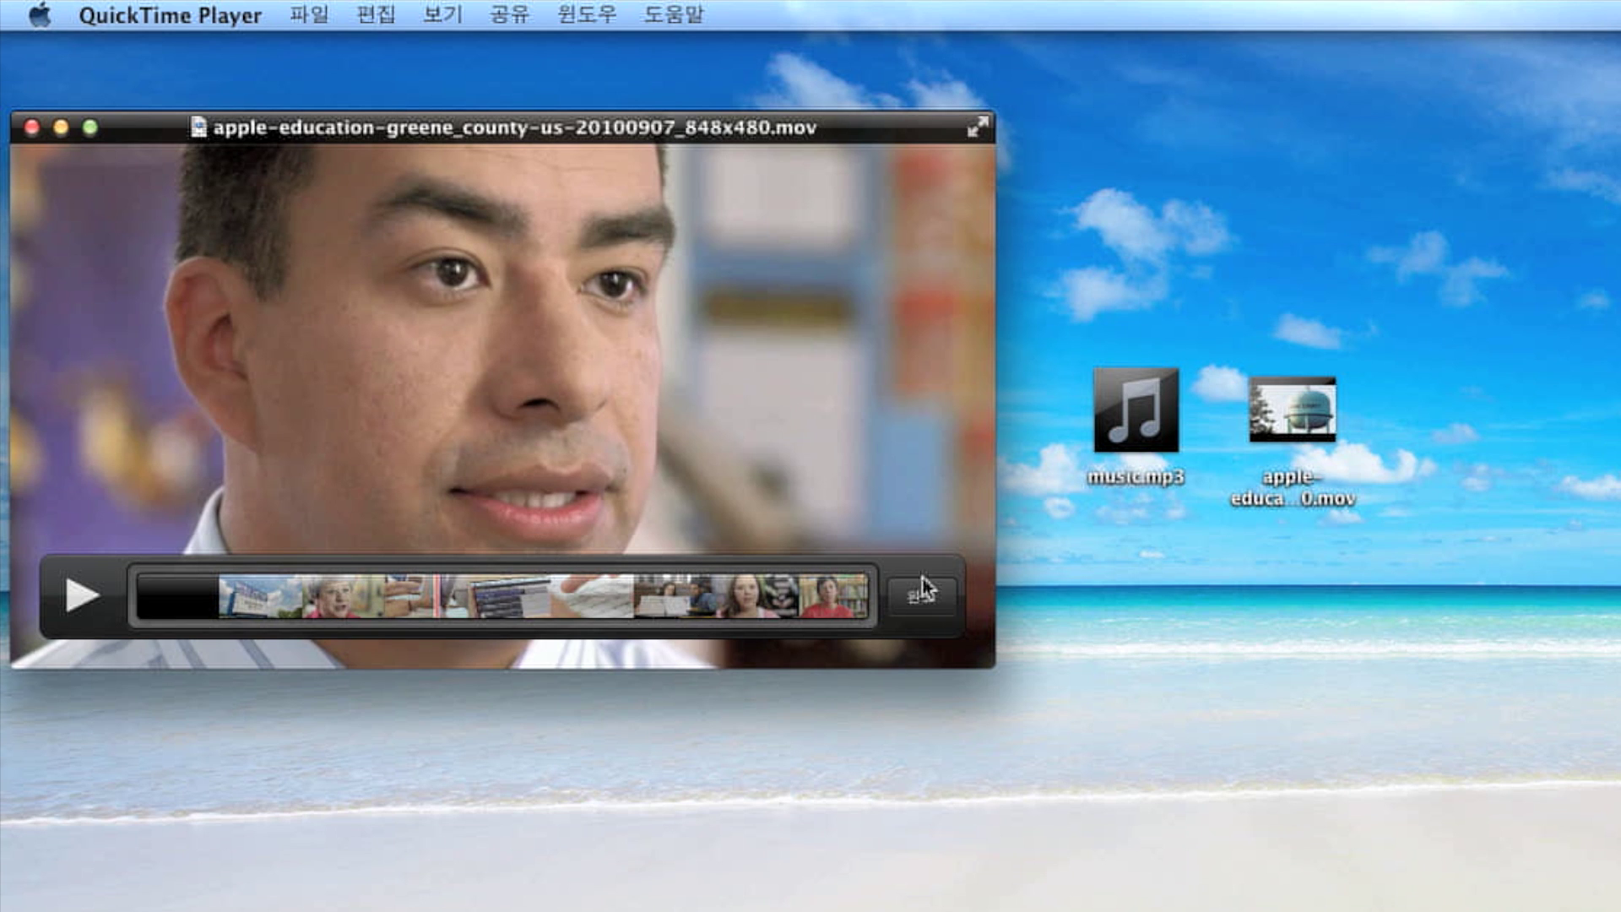
{"action": "double_click", "coordinate": [1292, 410]}
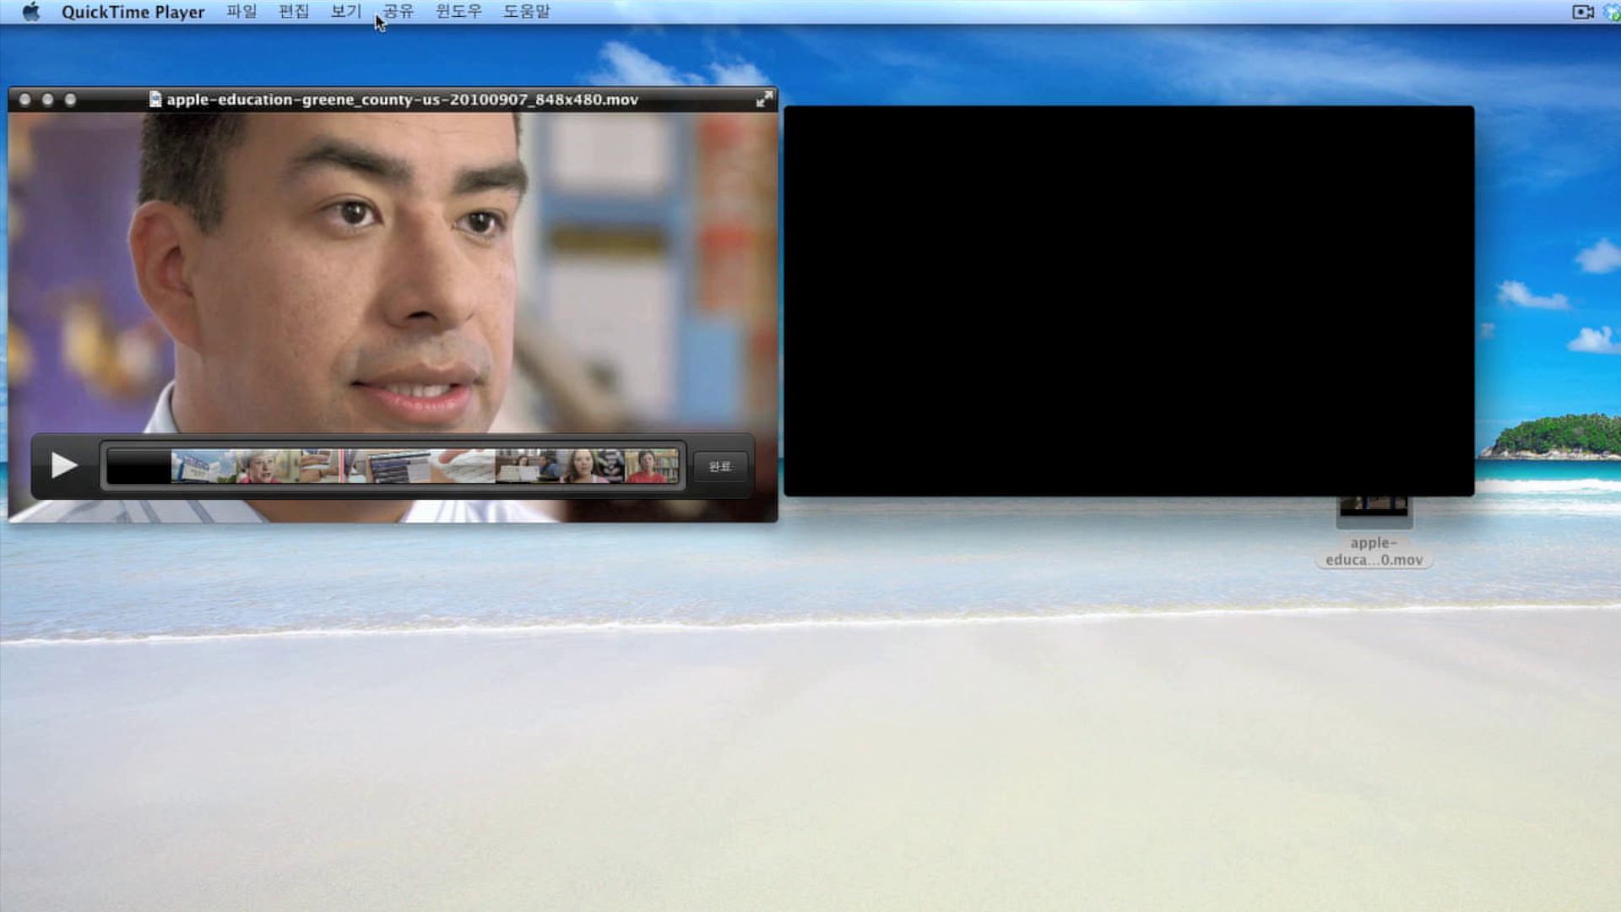
- Show the escondido movie's clips, move its window clear of the first movie and select its whole clip
{"action": "left_click", "coordinate": [343, 11]}
{"action": "left_click", "coordinate": [399, 429]}
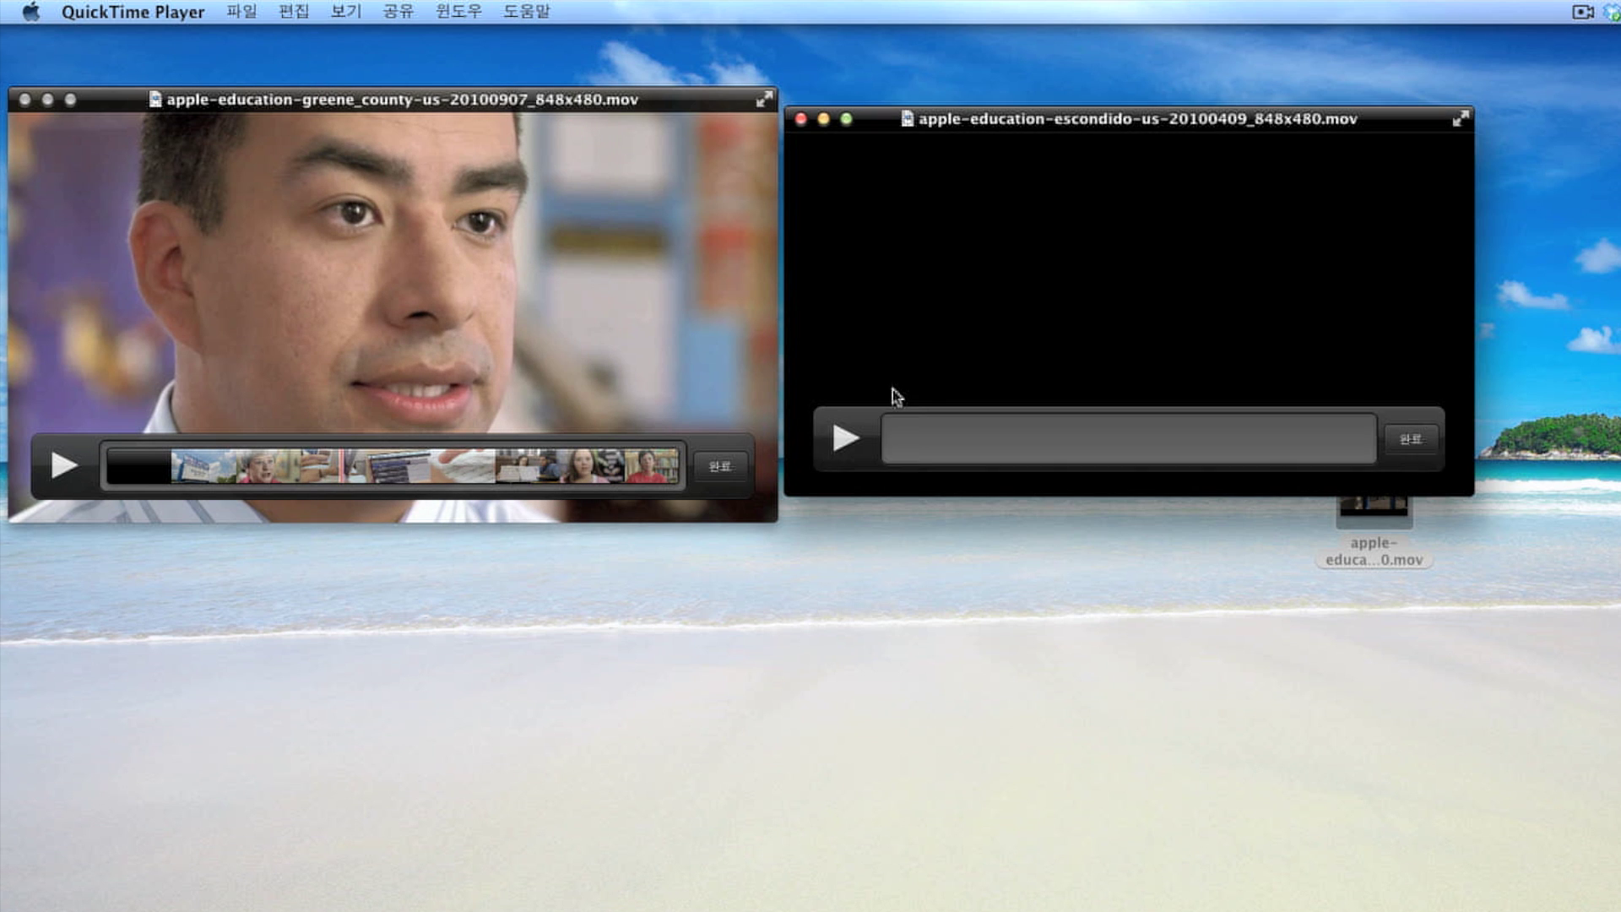
{"action": "left_click_drag", "start_coordinate": [1052, 133], "coordinate": [1134, 225]}
{"action": "left_click", "coordinate": [1223, 547]}
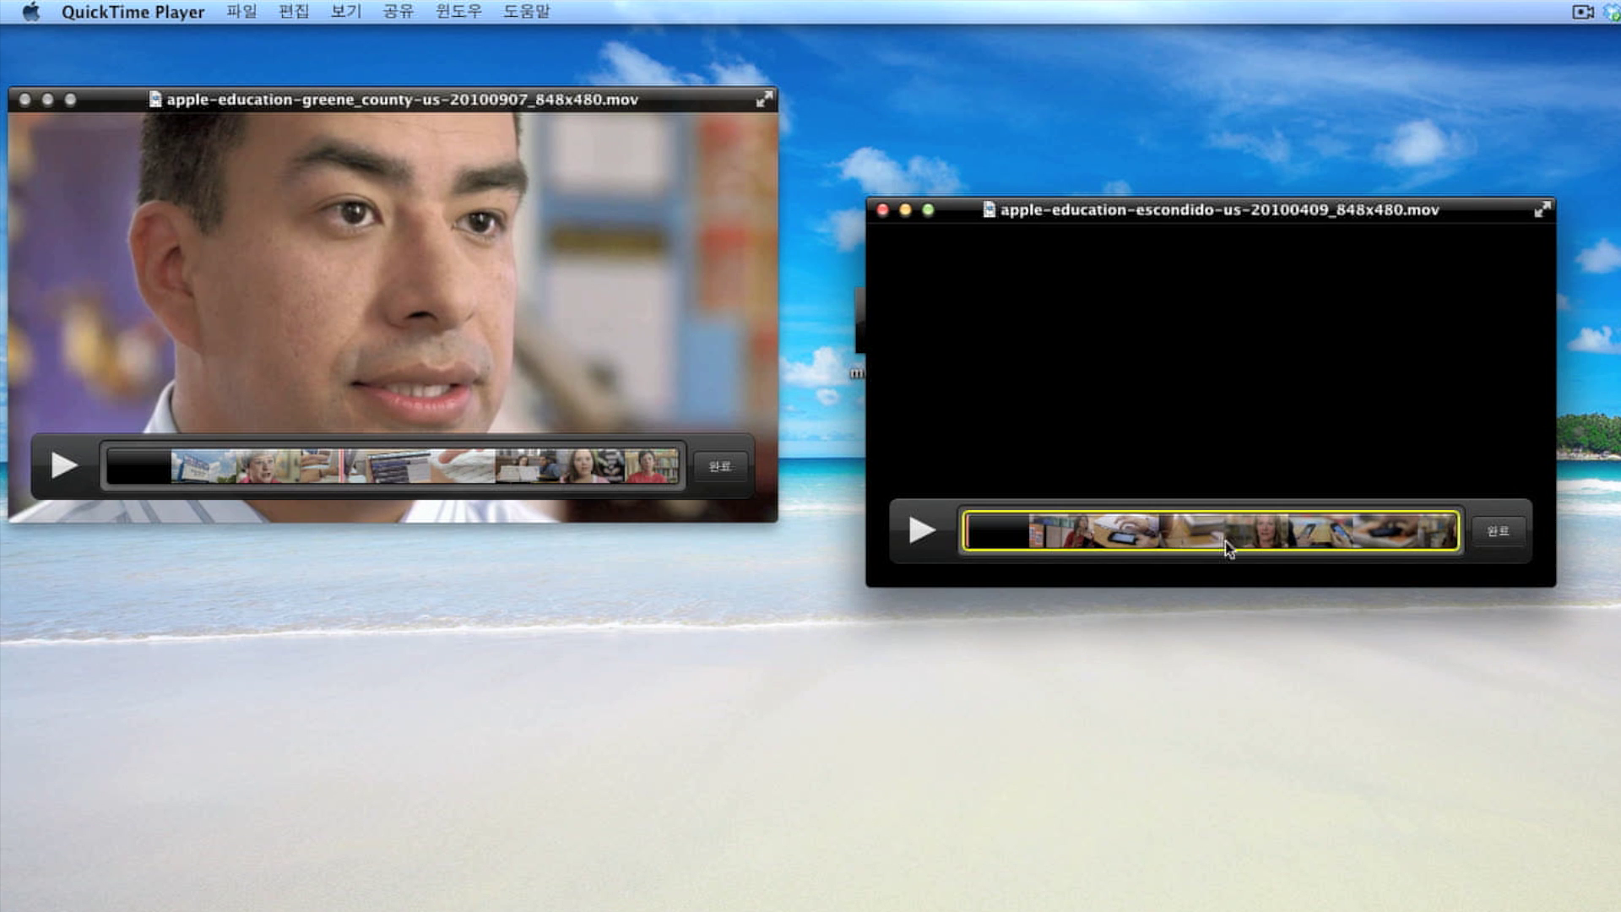
- Add the whole escondido clip to the end of the greene_county movie, undo the insertion and close the escondido clip view
{"action": "left_click_drag", "start_coordinate": [1115, 532], "coordinate": [623, 463]}
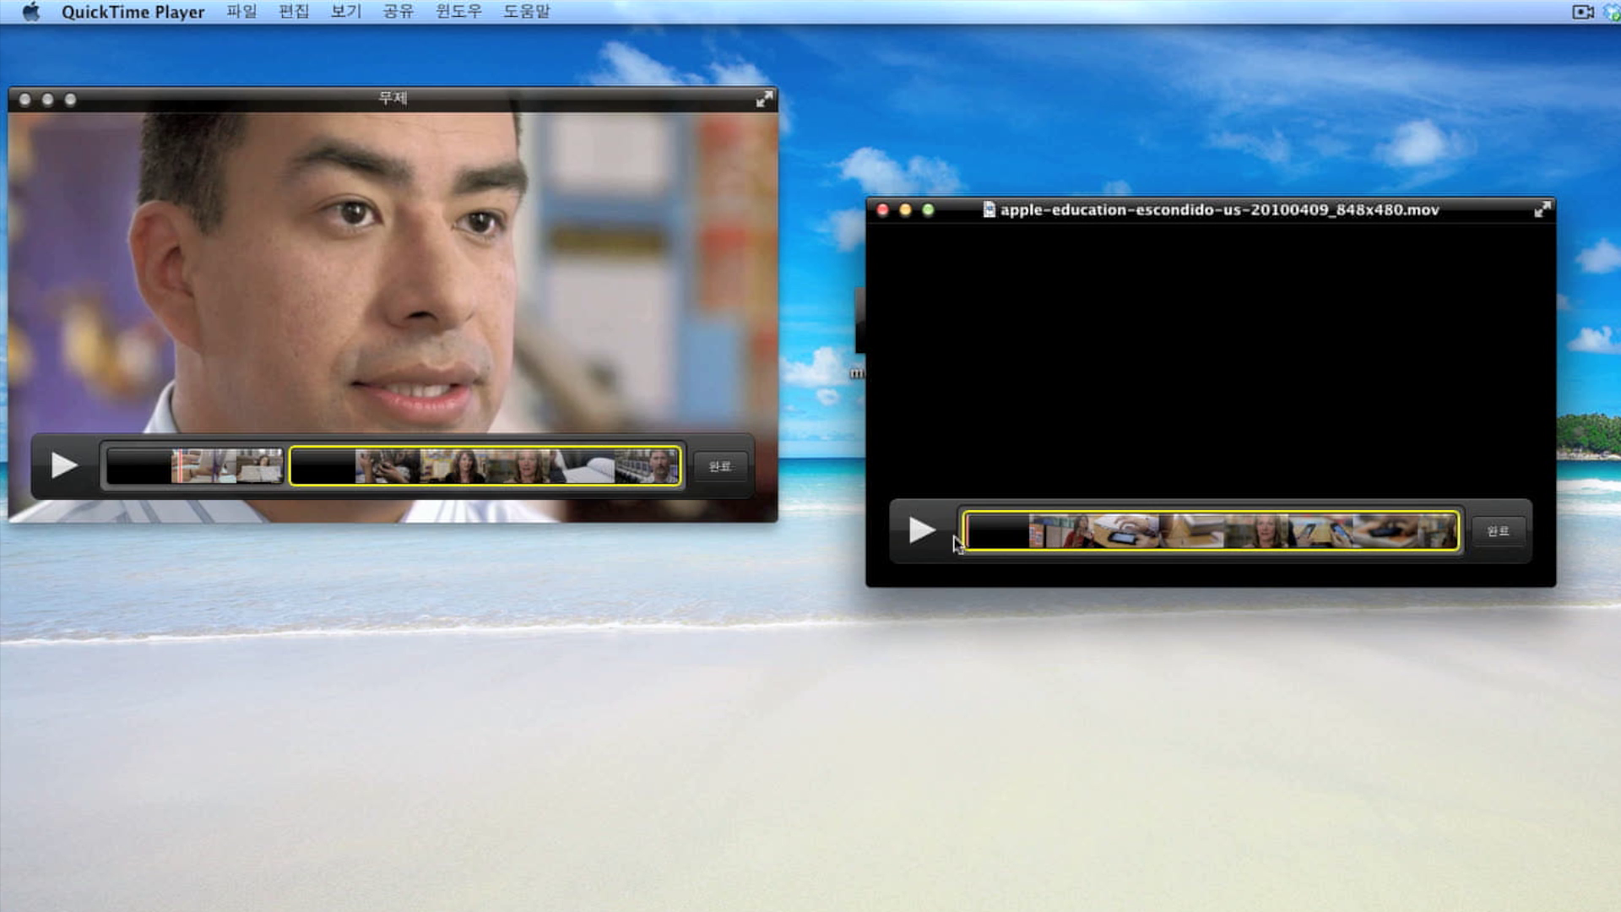
{"action": "key", "text": "super+grave"}
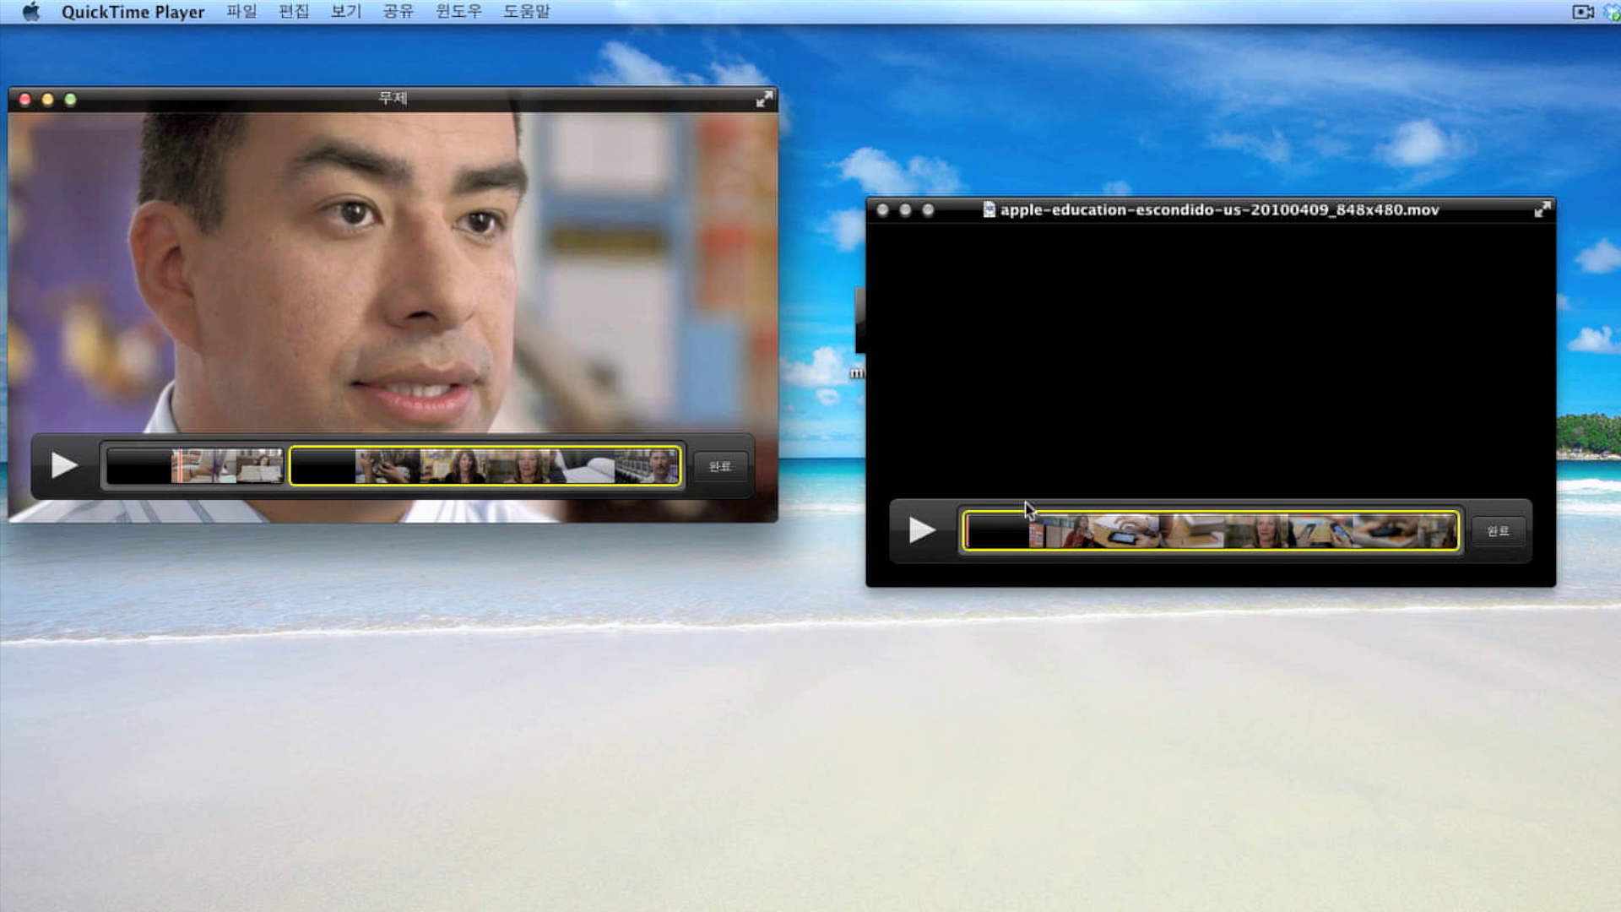
{"action": "key", "text": "super+v"}
{"action": "left_click", "coordinate": [1511, 533]}
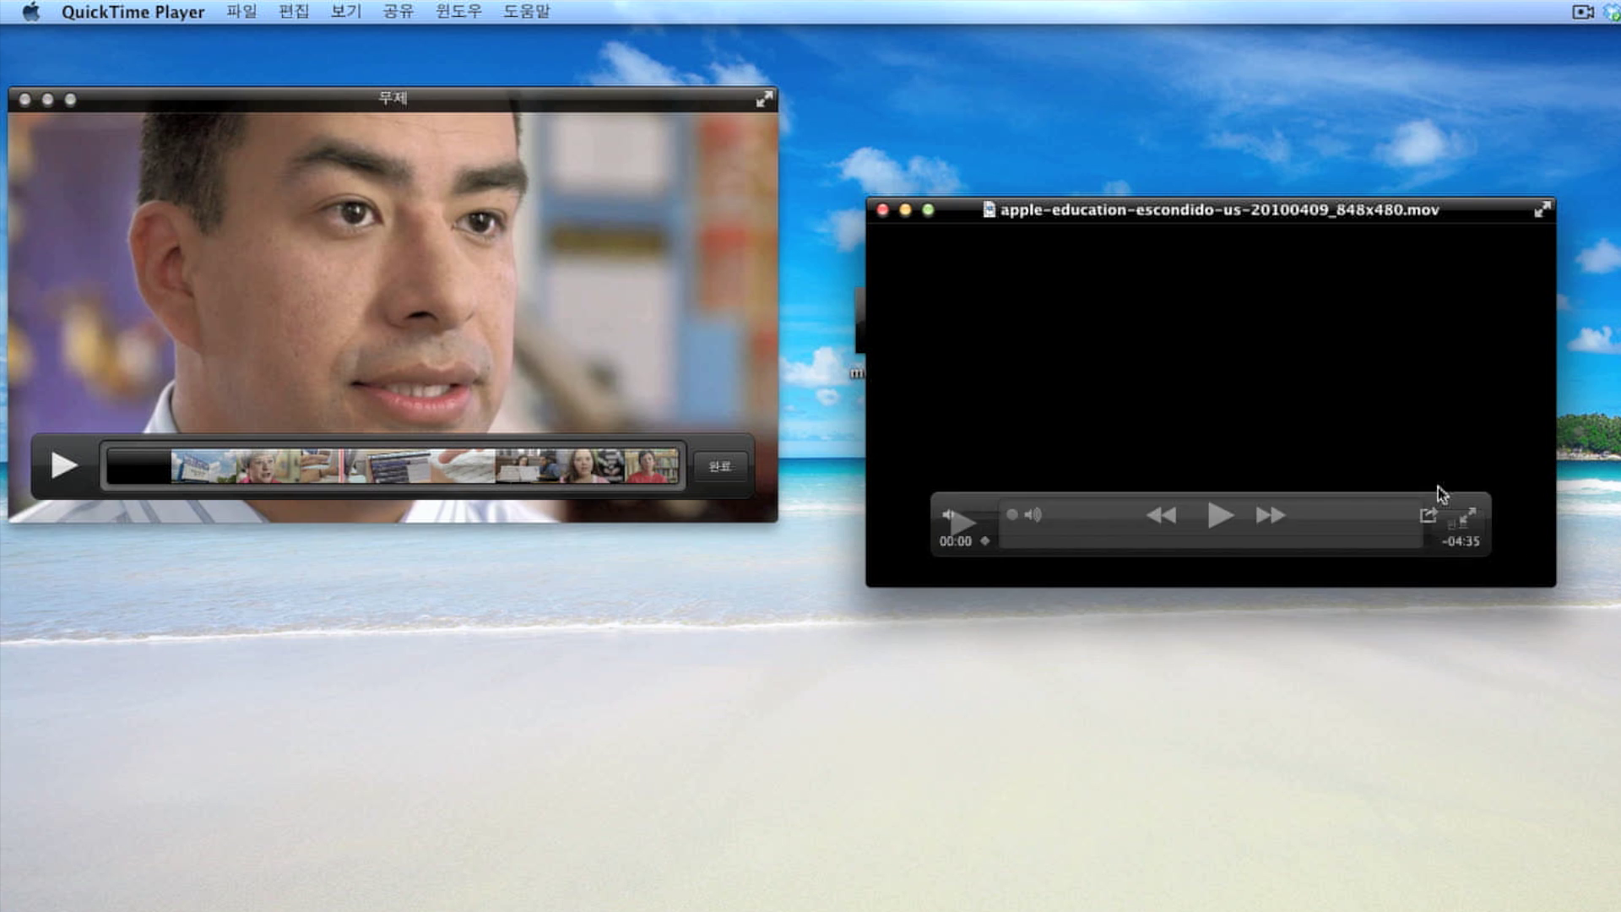
- Trim the escondido movie with 다듬기 so that only about its second half is kept
{"action": "left_click", "coordinate": [1397, 511]}
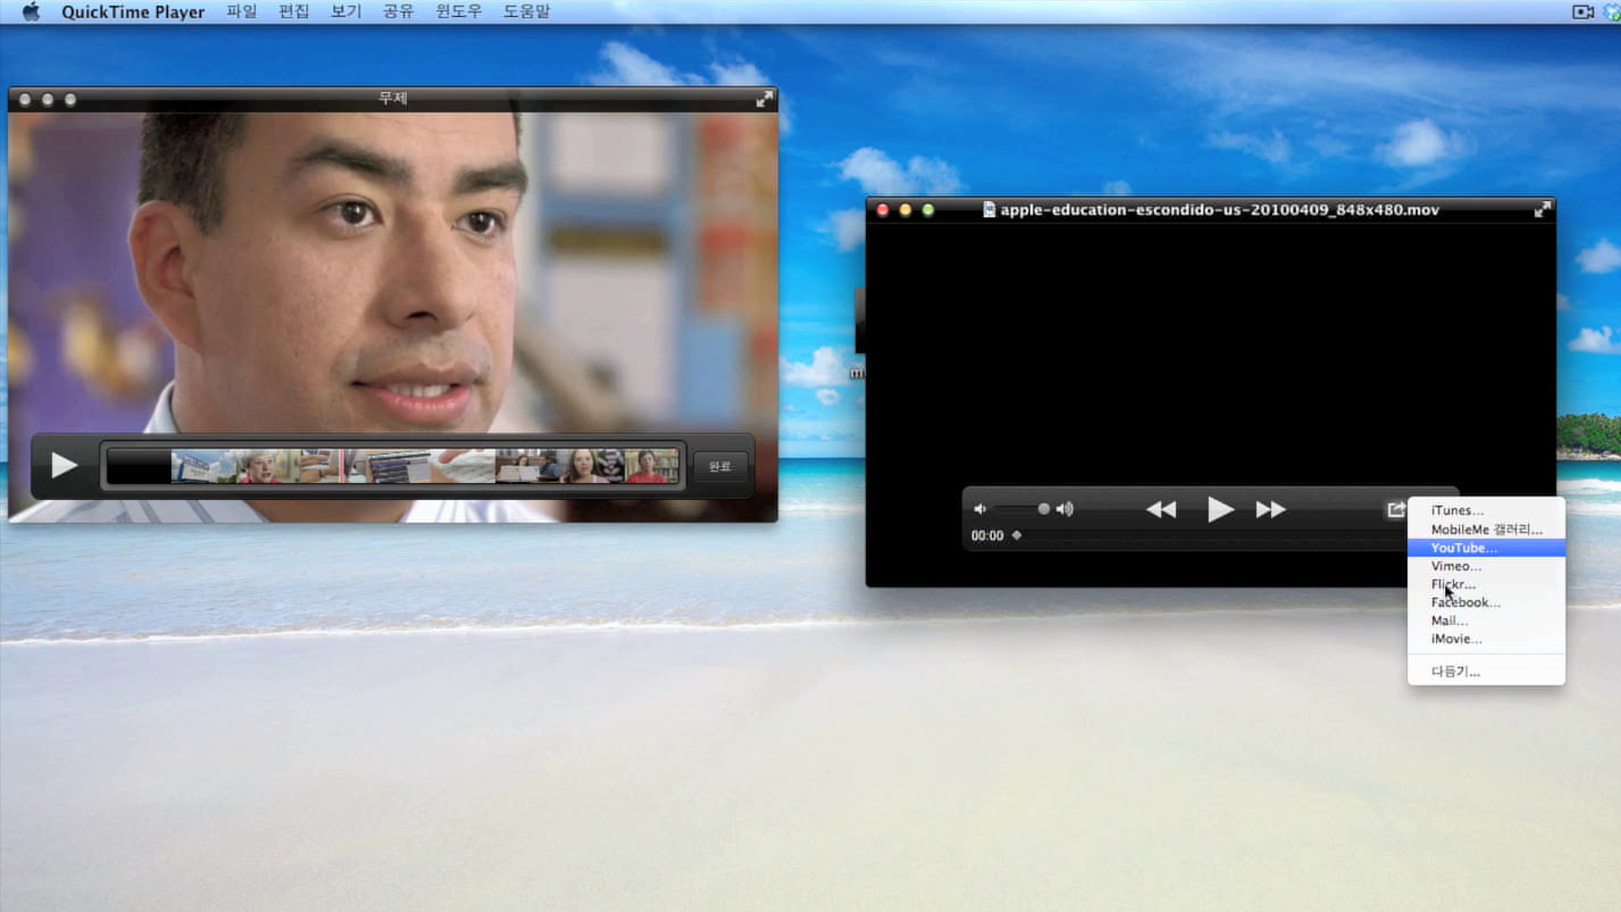
{"action": "left_click", "coordinate": [1455, 671]}
{"action": "left_click_drag", "start_coordinate": [972, 527], "coordinate": [1123, 529]}
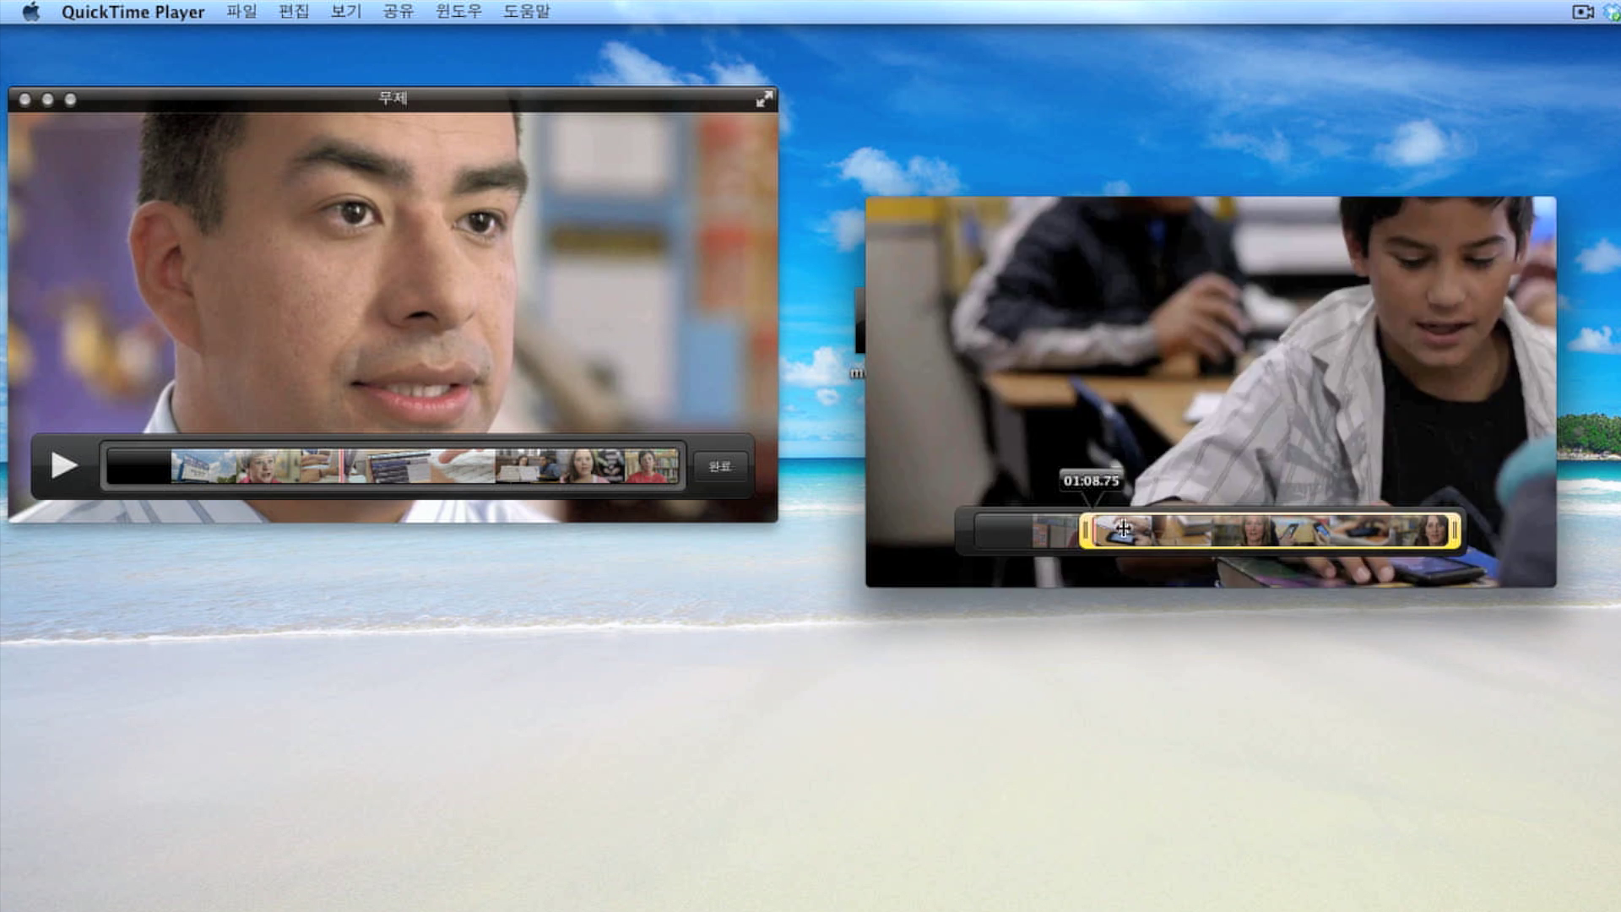
{"action": "left_click", "coordinate": [1492, 517]}
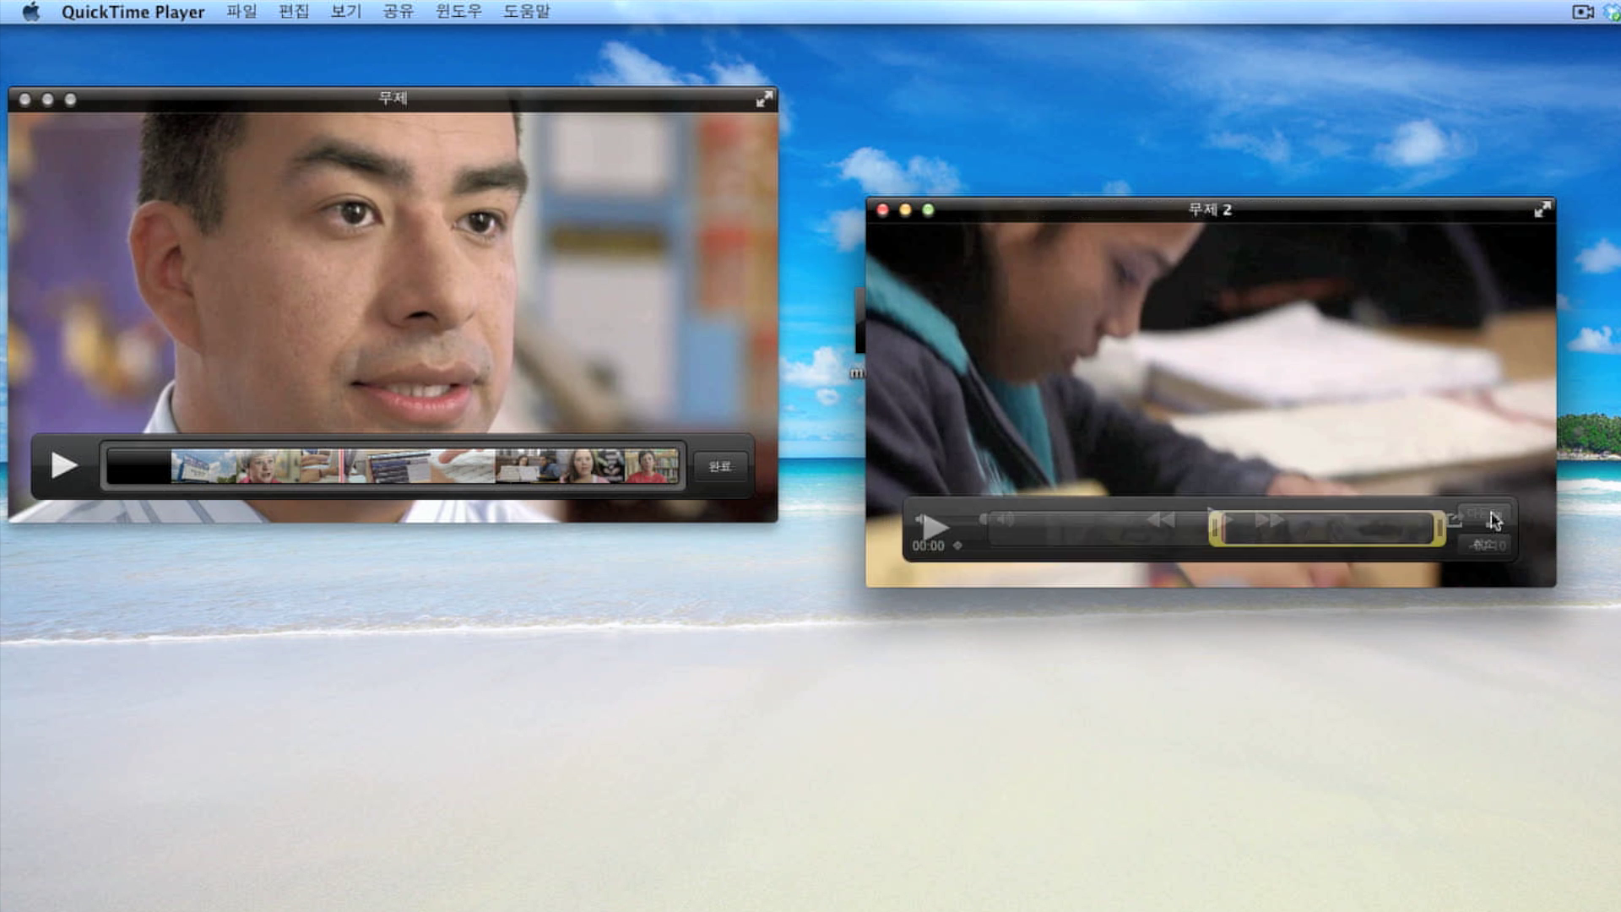
- Show the trimmed movie's clips, add its clip to the end of the greene_county movie and close the trimmed movie's window
{"action": "left_click", "coordinate": [358, 7]}
{"action": "left_click", "coordinate": [417, 424]}
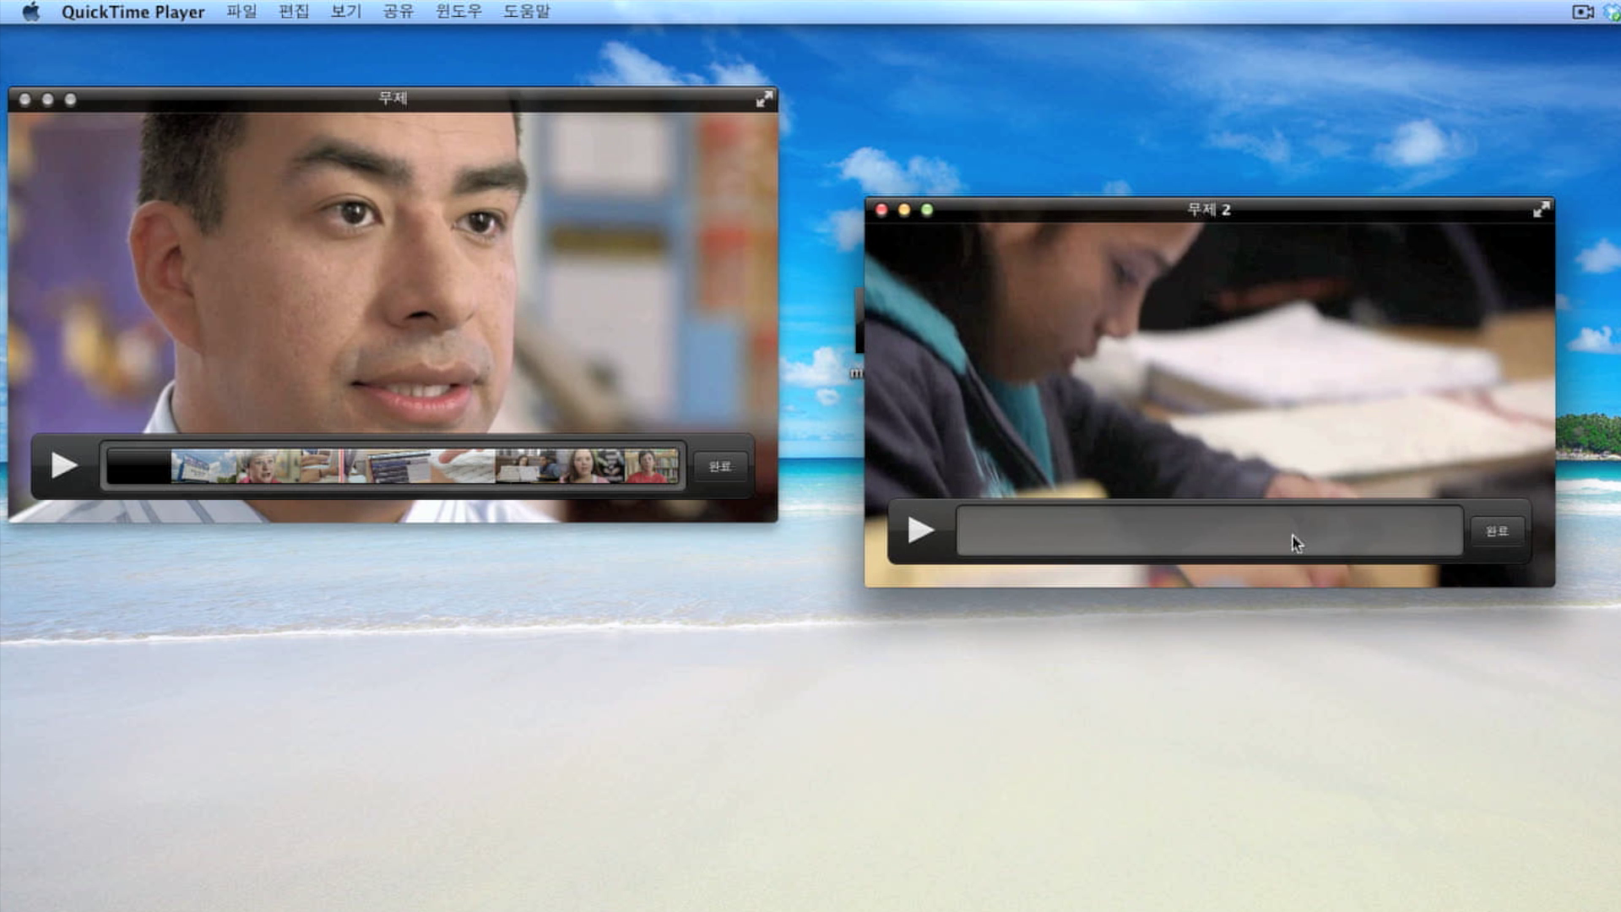
{"action": "left_click_drag", "start_coordinate": [1291, 534], "coordinate": [629, 458]}
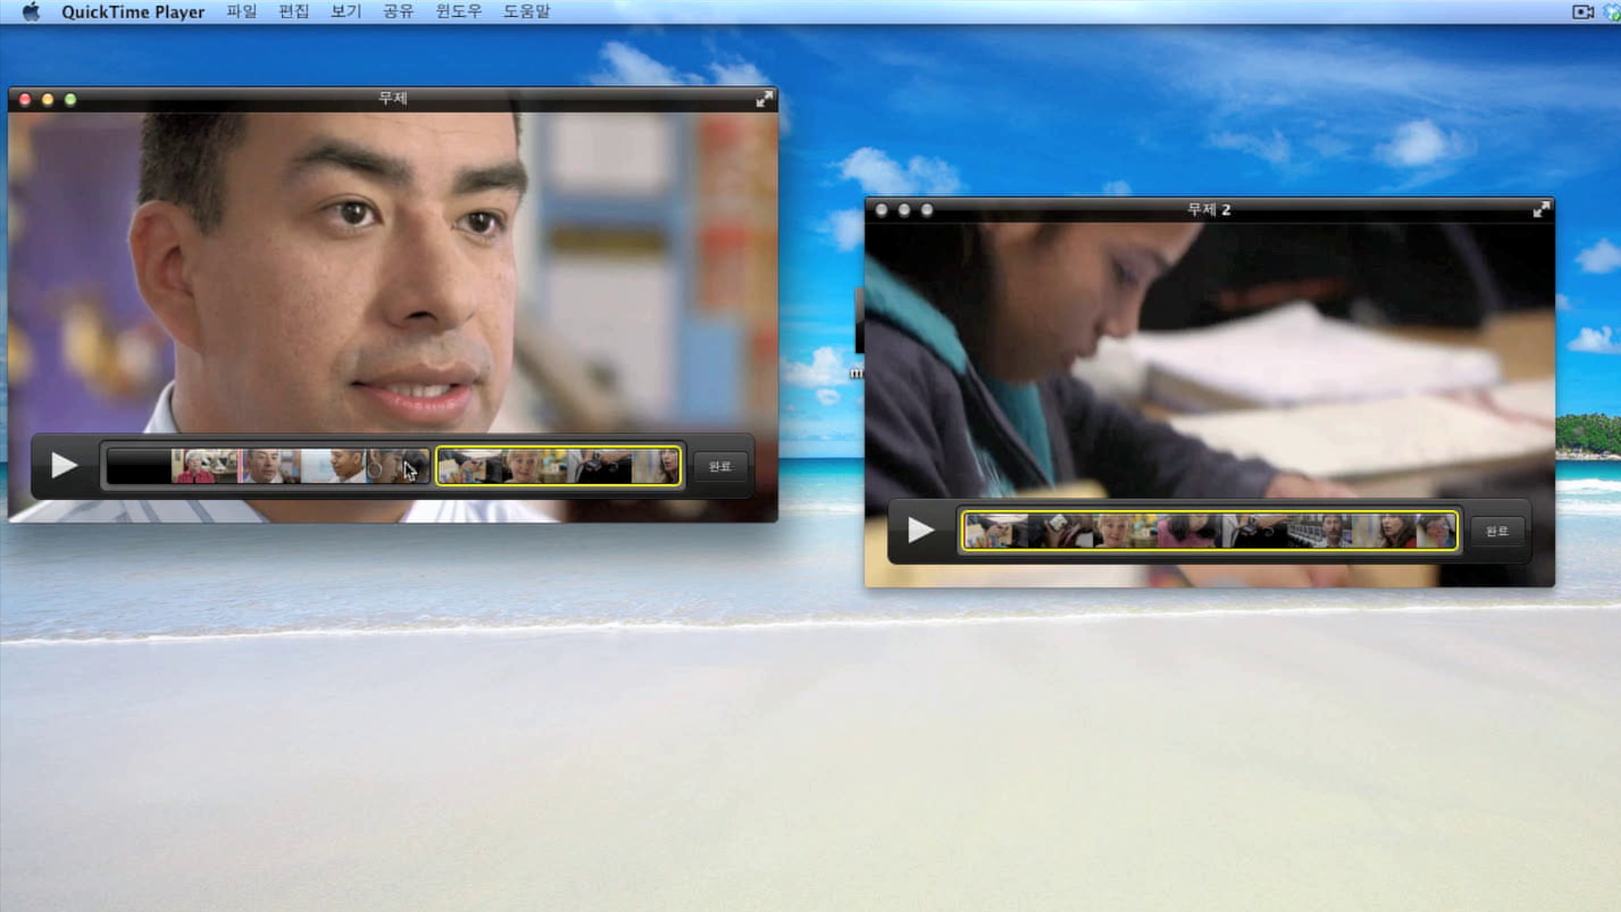
{"action": "left_click", "coordinate": [409, 470]}
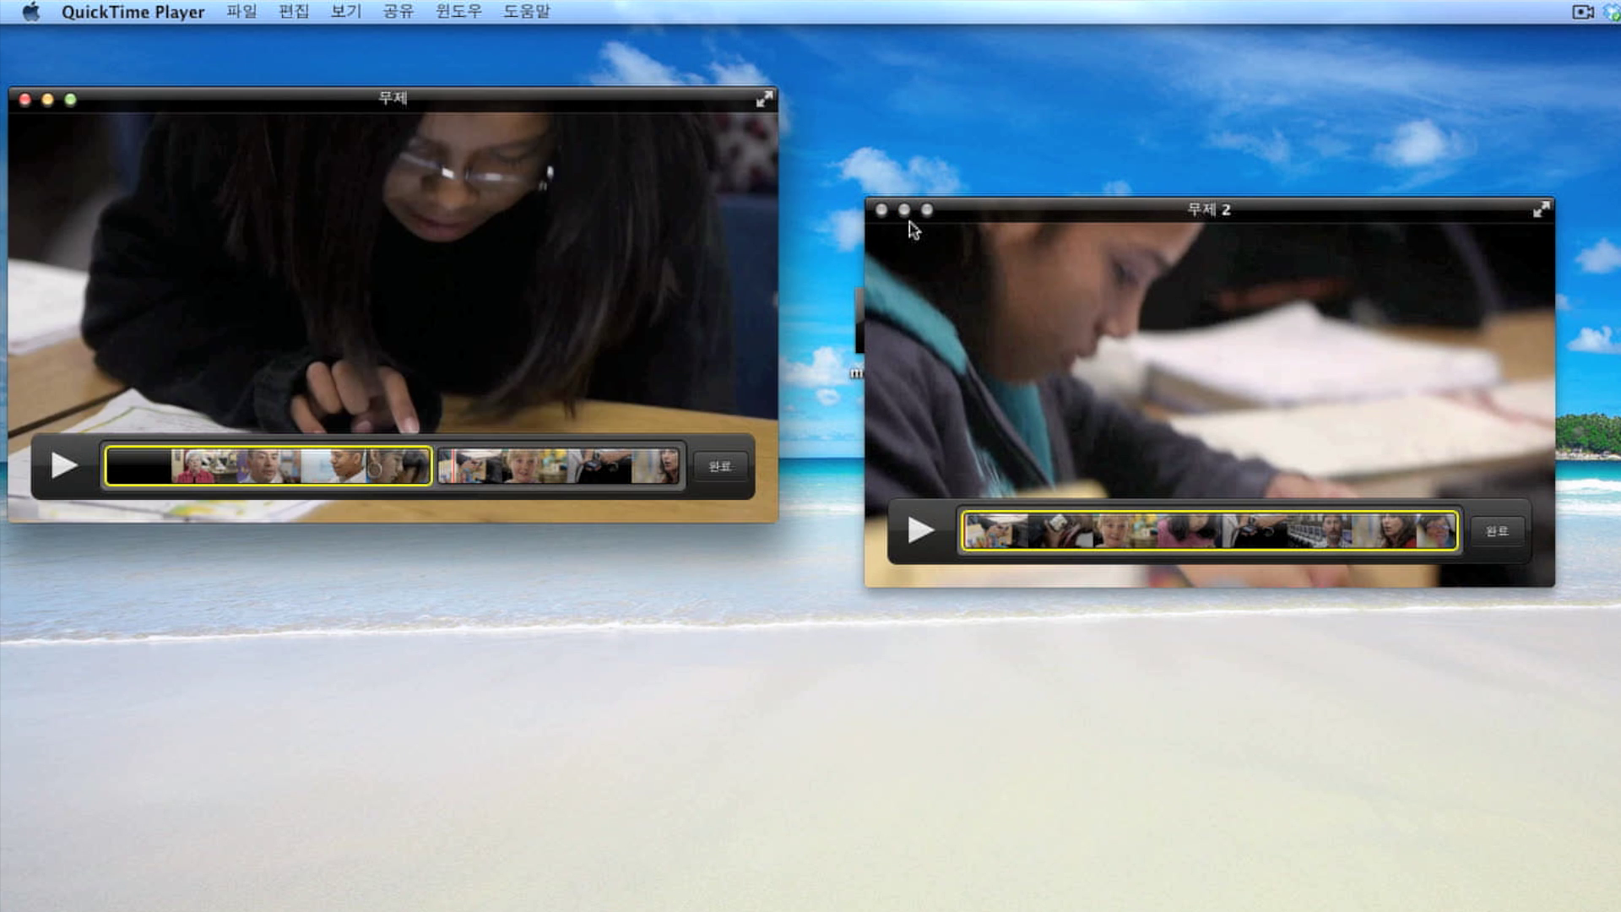
{"action": "left_click", "coordinate": [881, 210]}
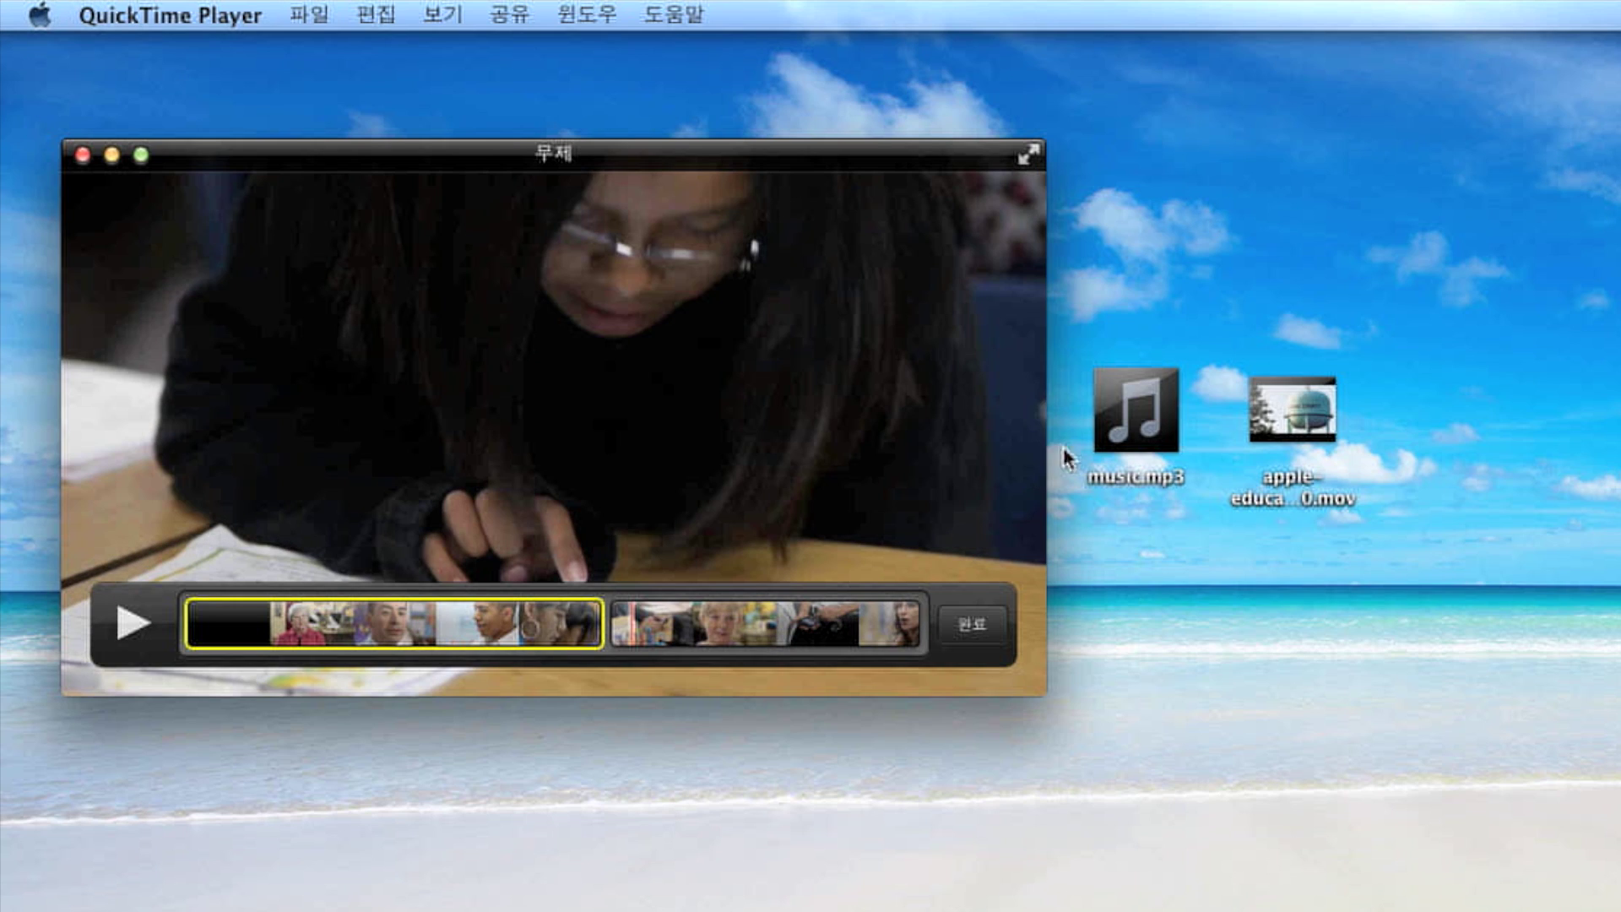
- Add music.mp3 from the desktop as an audio track of the combined movie, play it to check and finish the clip editing
{"action": "left_click_drag", "start_coordinate": [1136, 412], "coordinate": [854, 598]}
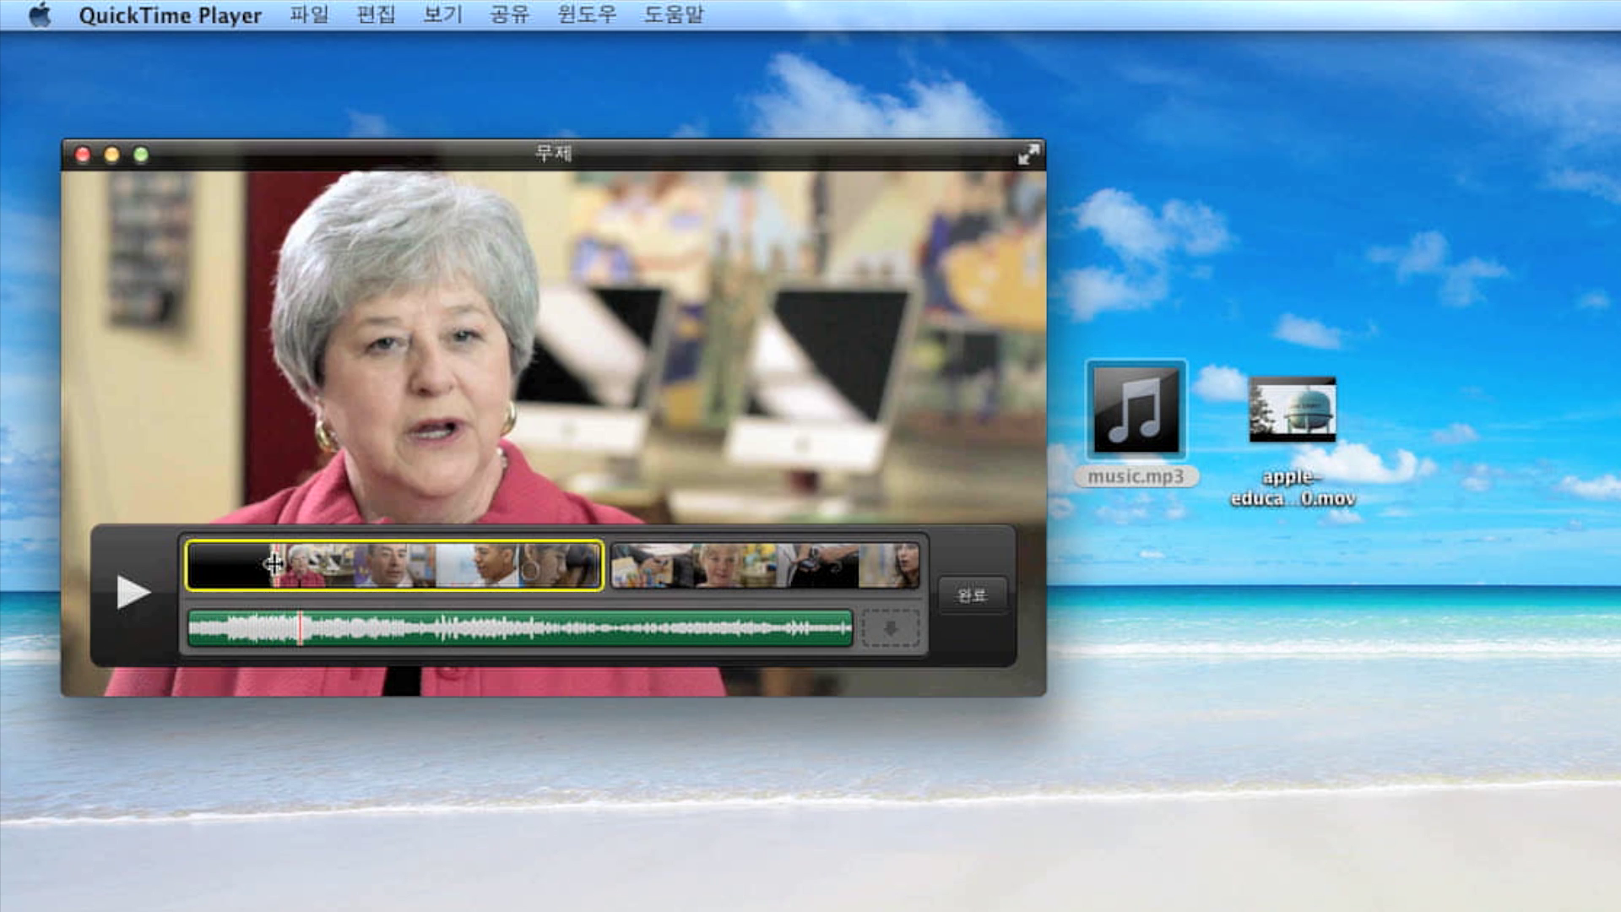
{"action": "key", "text": "space"}
{"action": "key", "text": "space"}
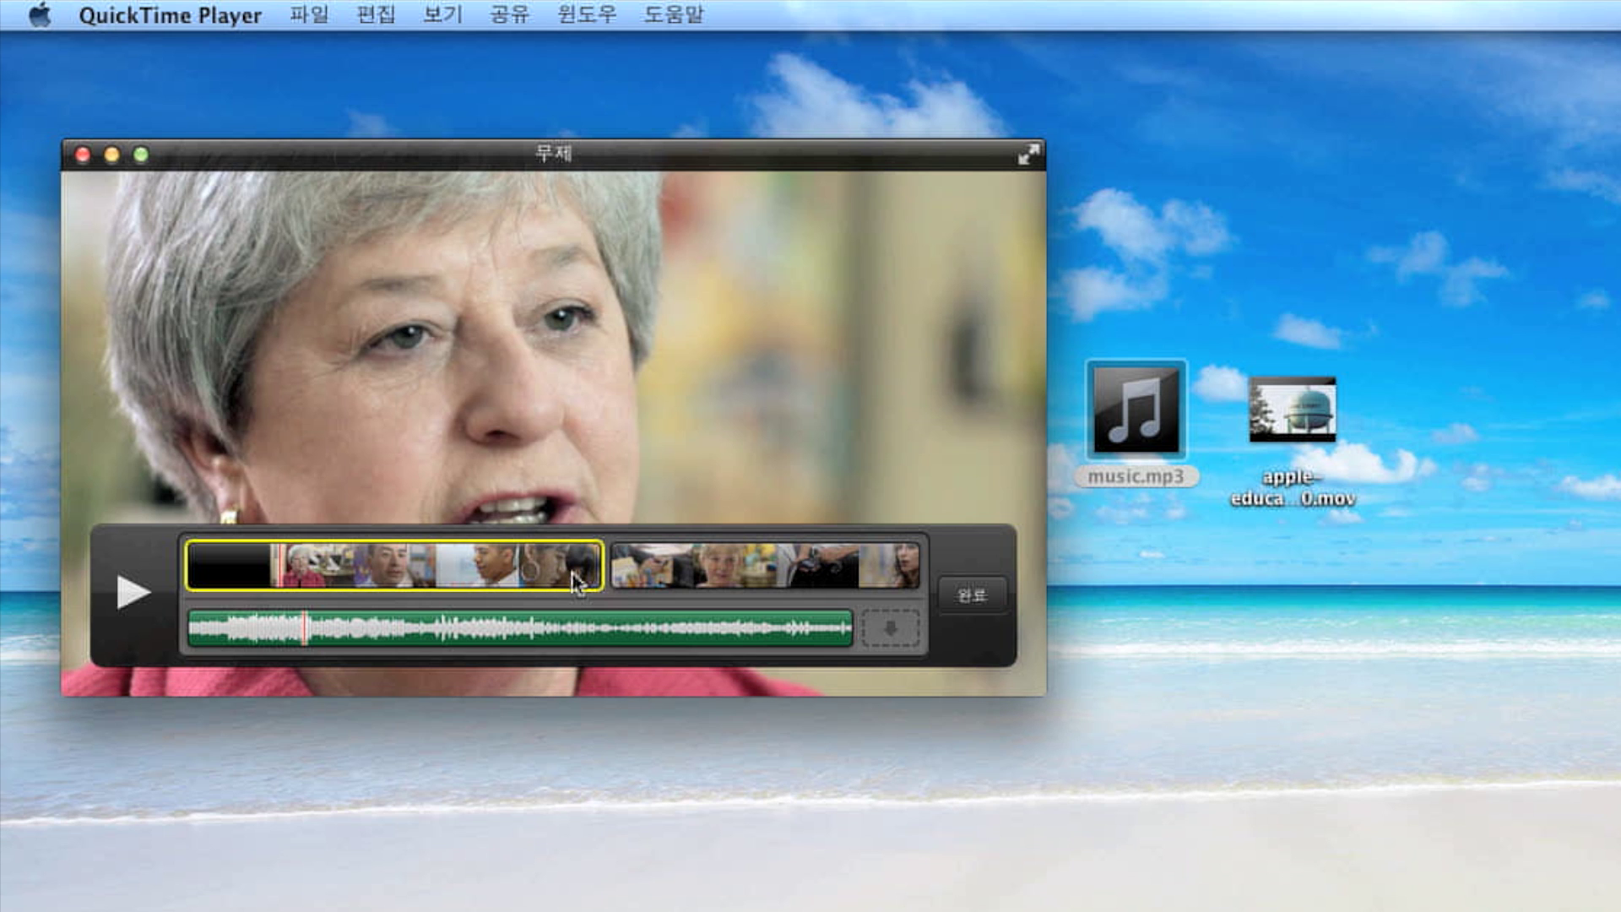
{"action": "key", "text": "space"}
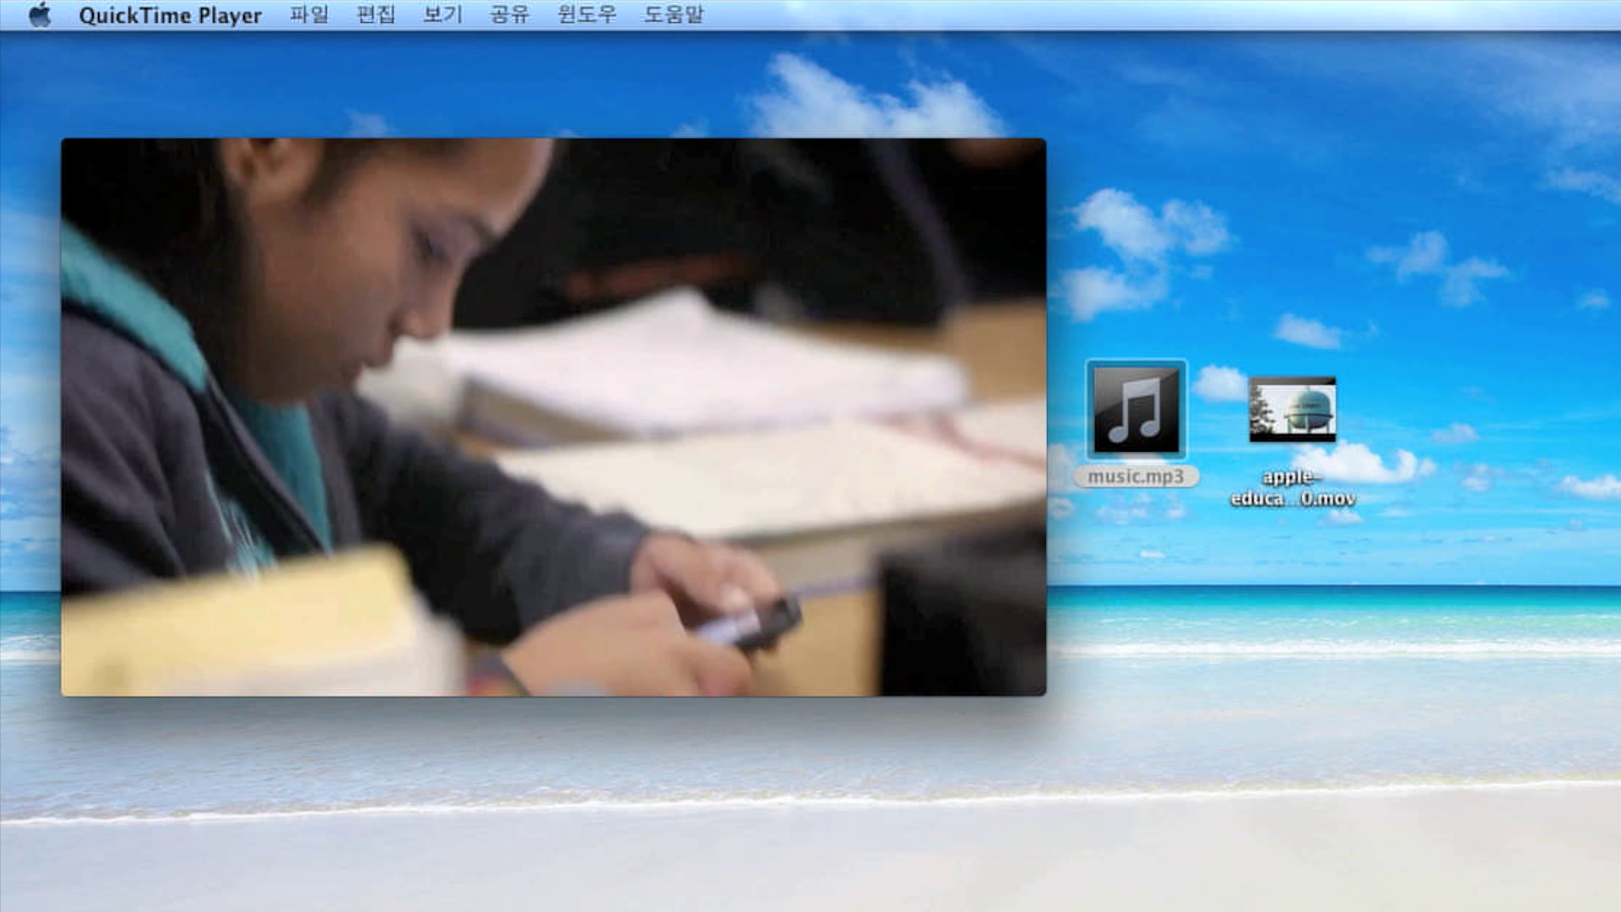
{"action": "left_click", "coordinate": [995, 591]}
- Rotate the greene_county movie to the left four times with 왼쪽으로 회전 to make a full turn
{"action": "left_click", "coordinate": [378, 14]}
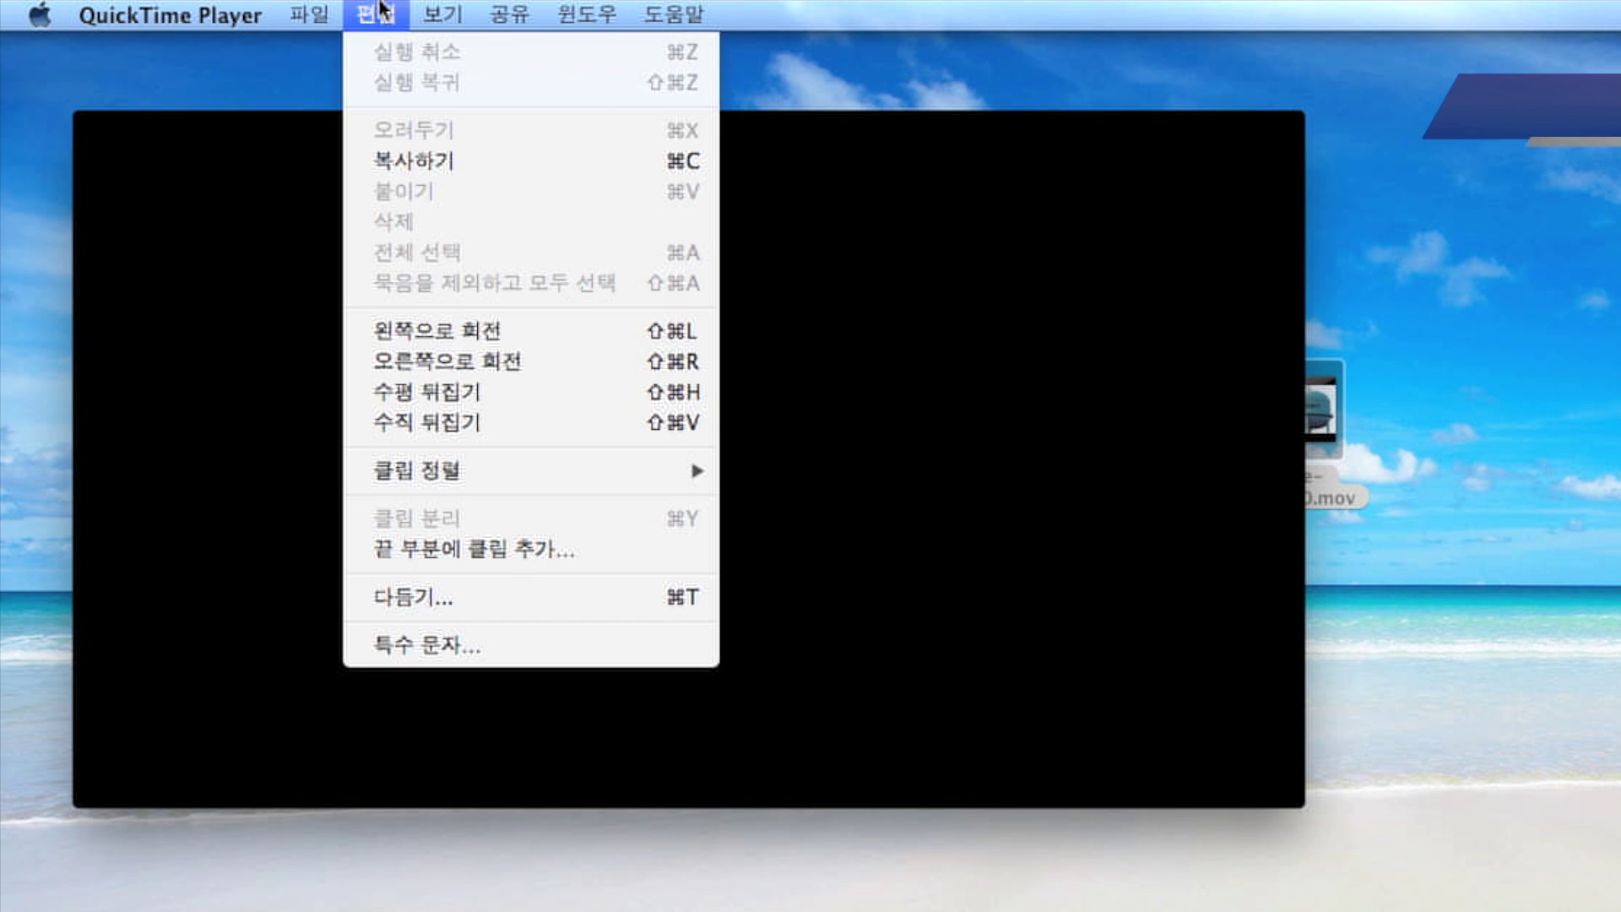
{"action": "left_click", "coordinate": [503, 367]}
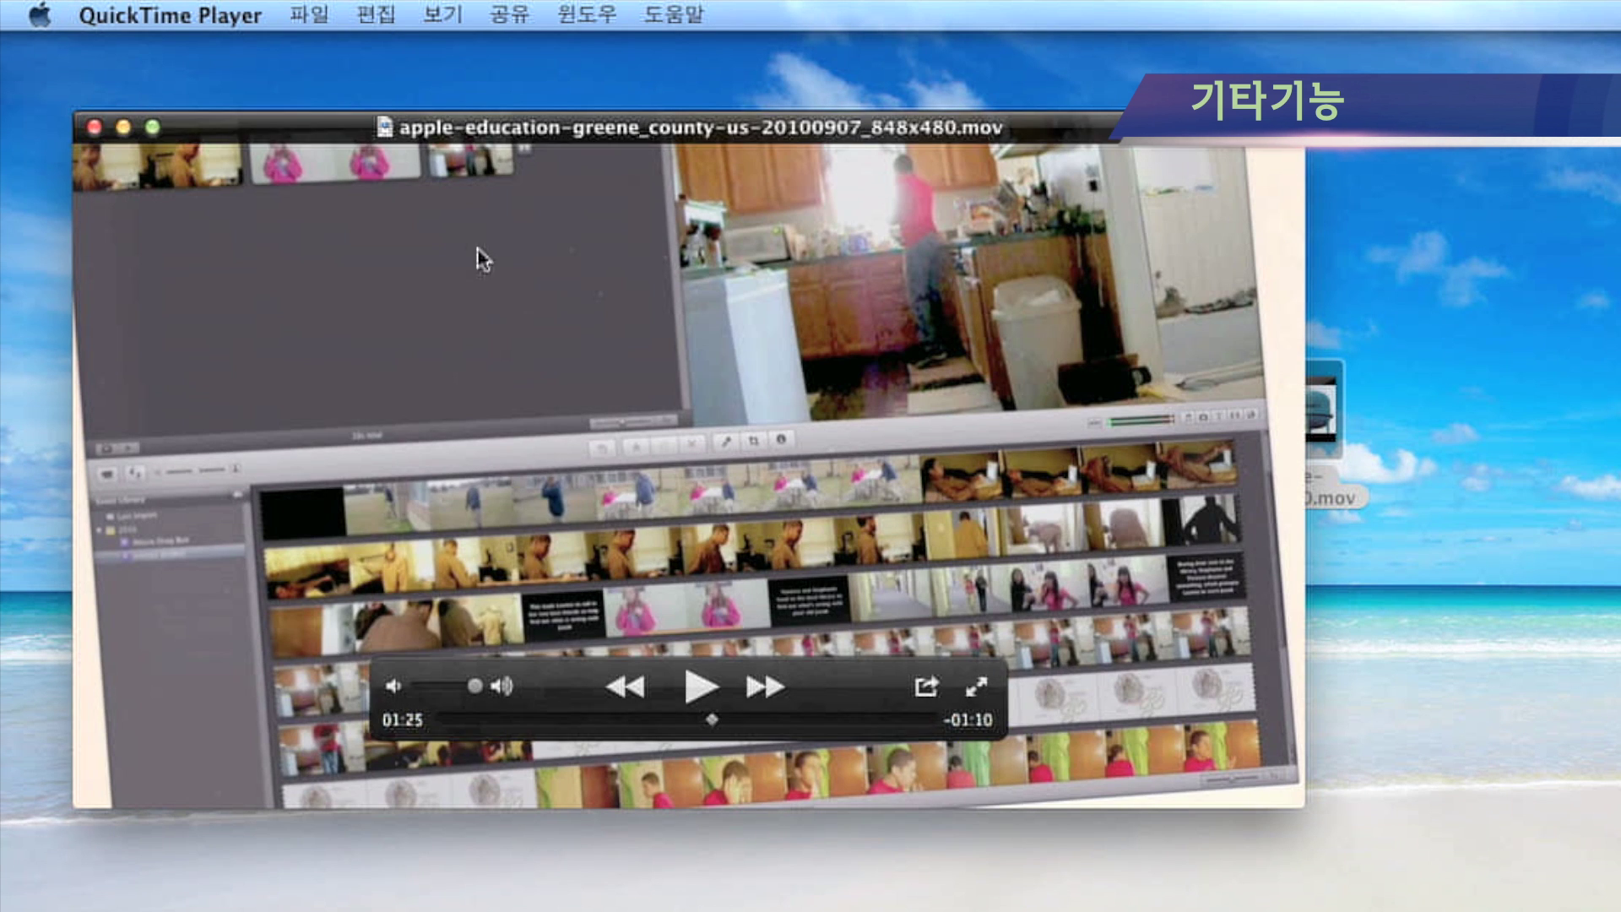
{"action": "left_click", "coordinate": [376, 11]}
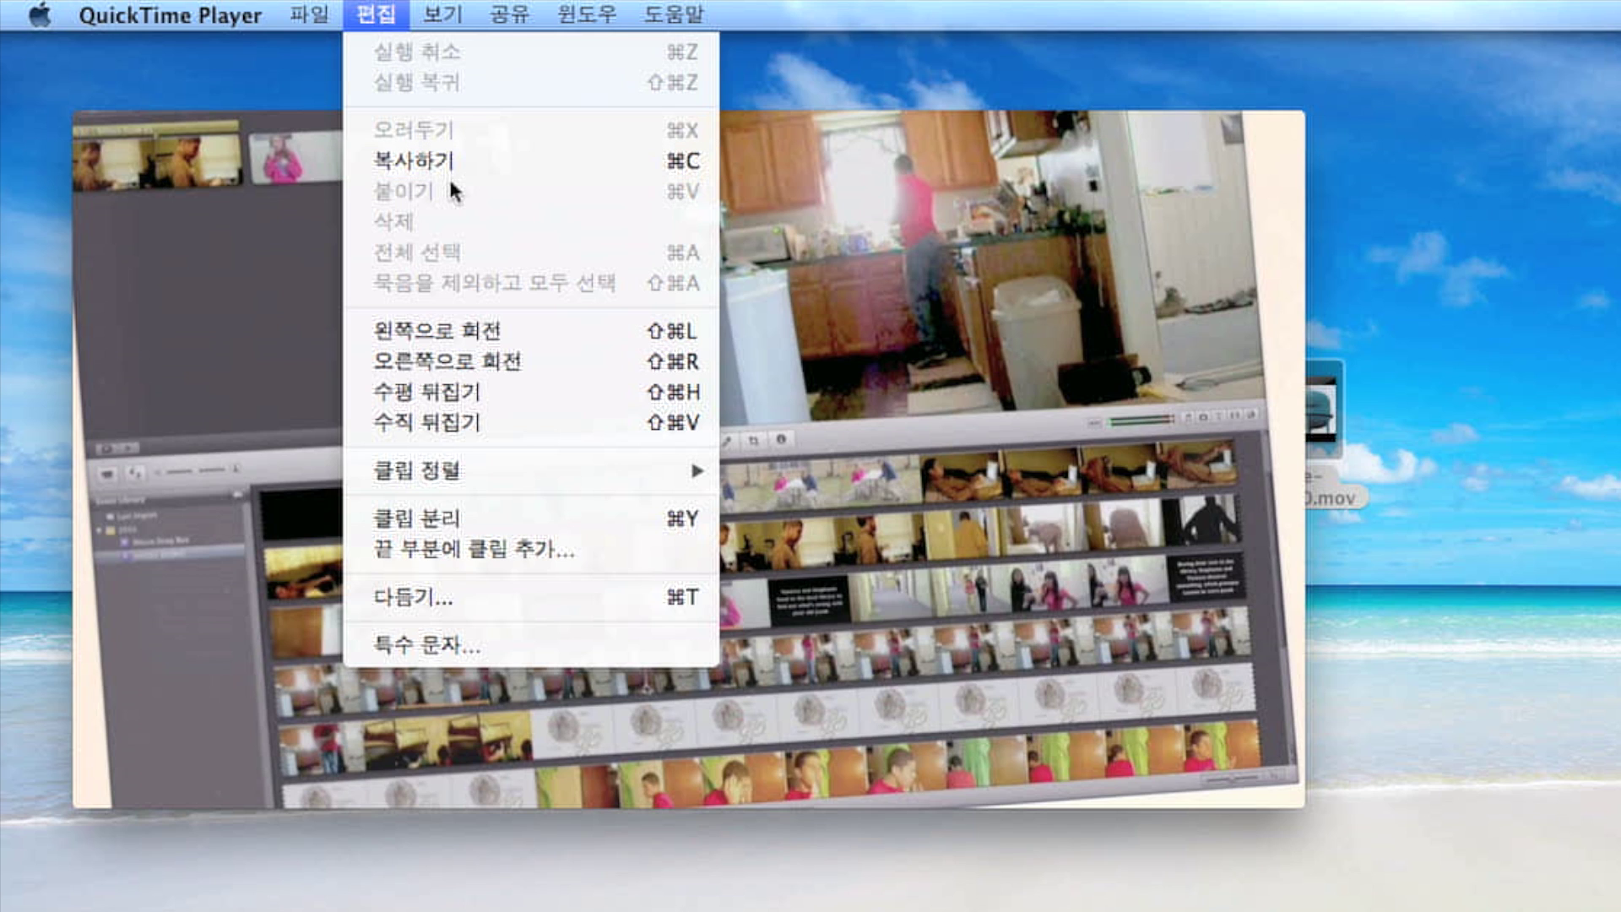
{"action": "left_click", "coordinate": [439, 330]}
{"action": "left_click", "coordinate": [390, 11]}
{"action": "left_click", "coordinate": [421, 335]}
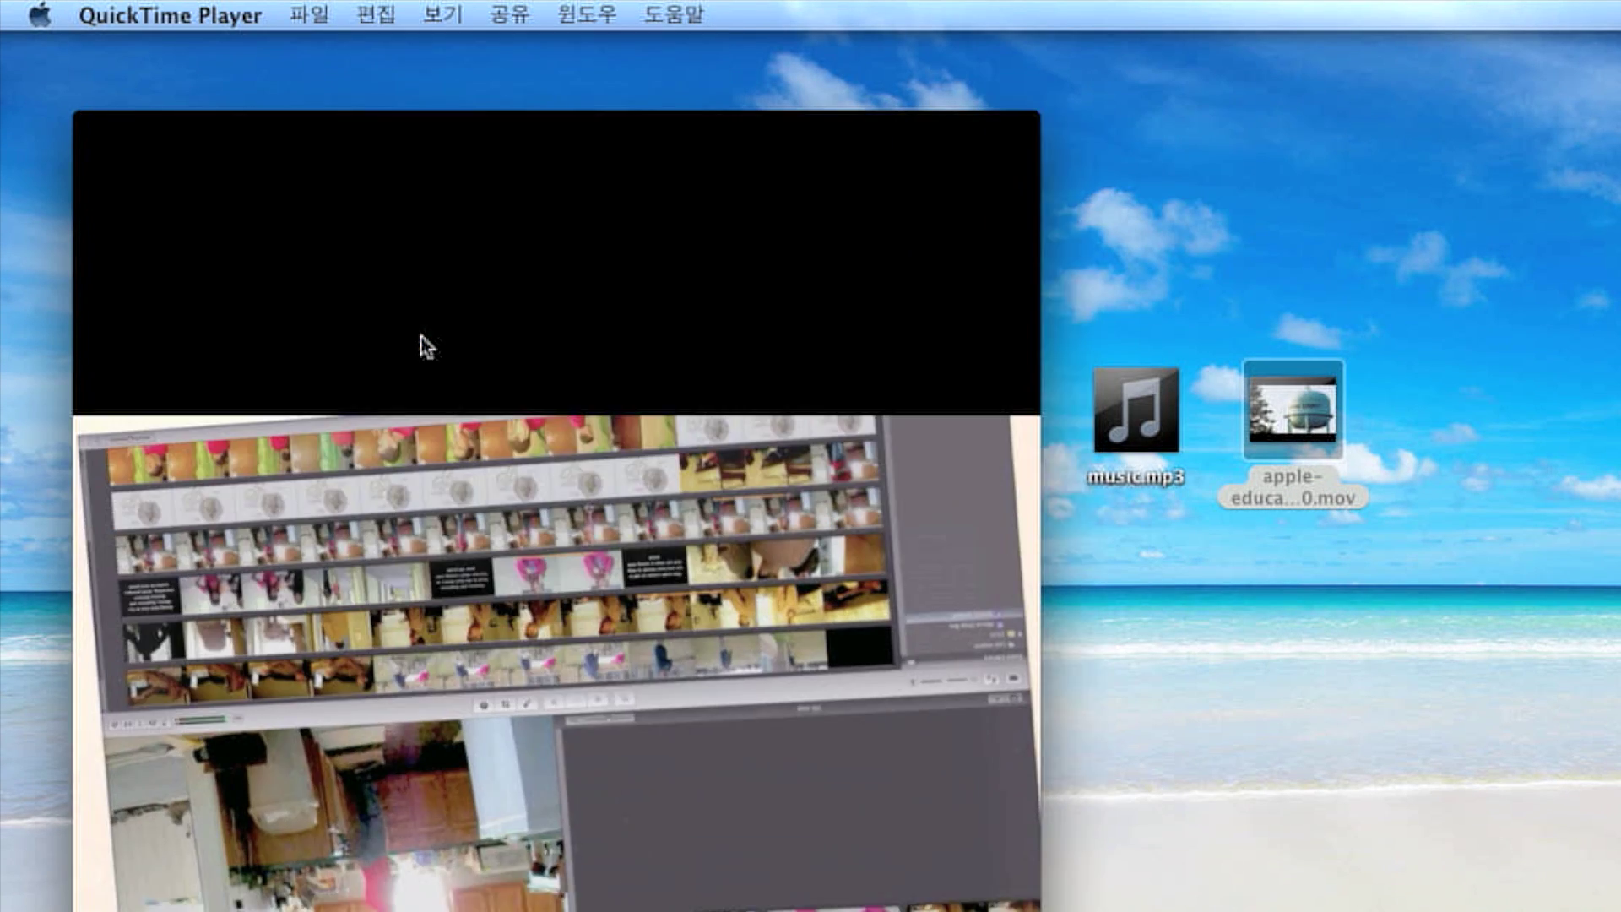
{"action": "left_click", "coordinate": [375, 14]}
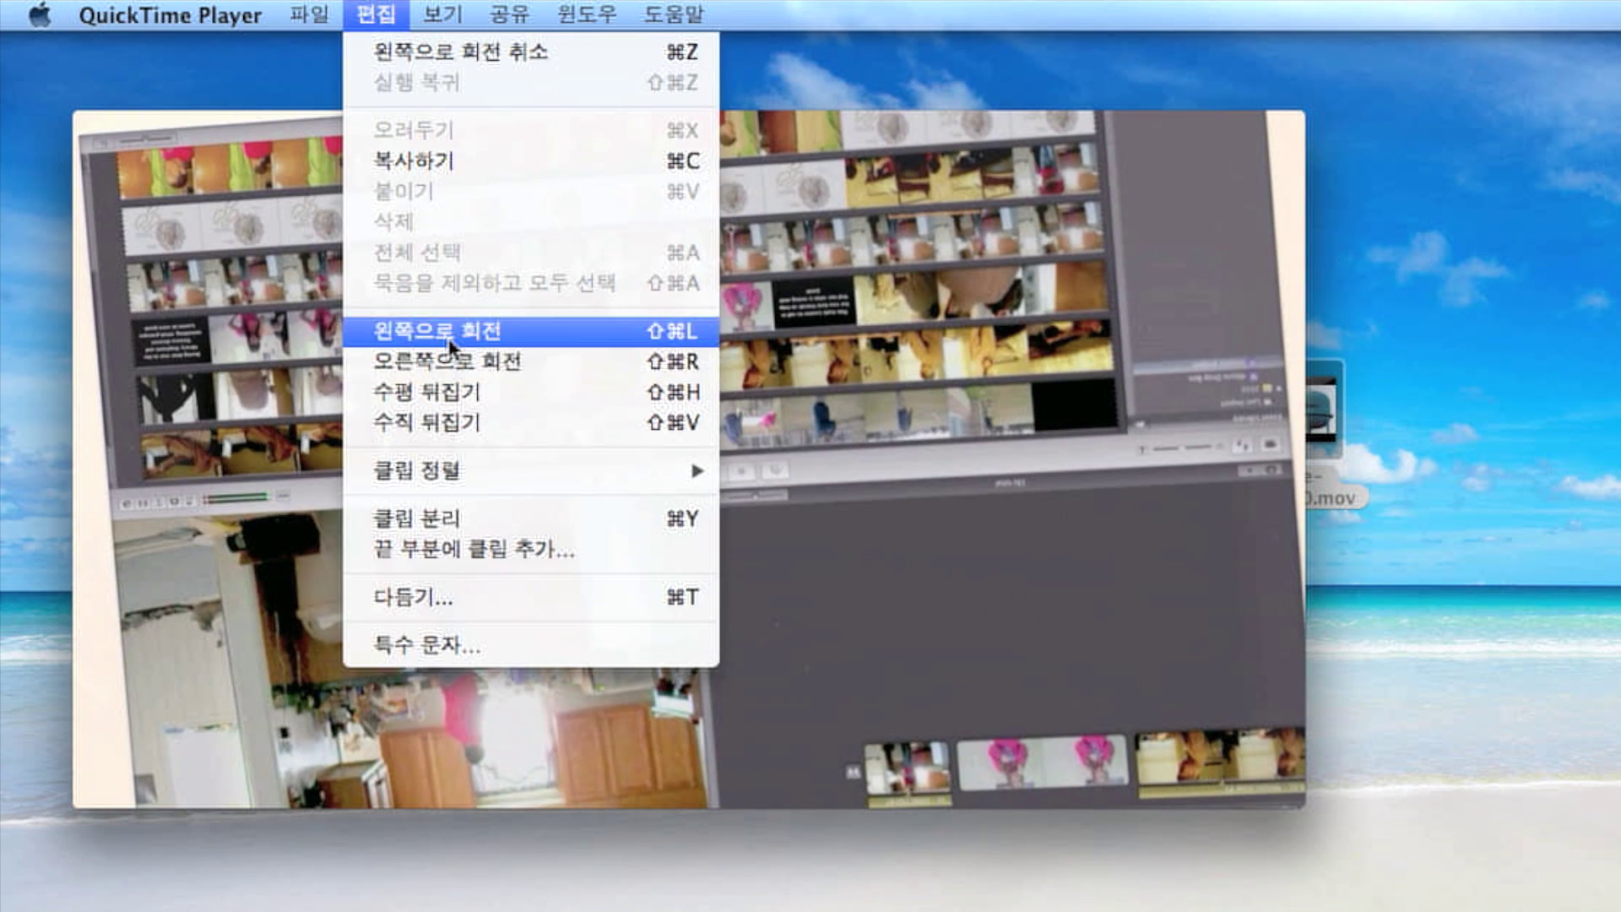
{"action": "left_click", "coordinate": [449, 341]}
{"action": "left_click", "coordinate": [376, 15]}
{"action": "left_click", "coordinate": [428, 331]}
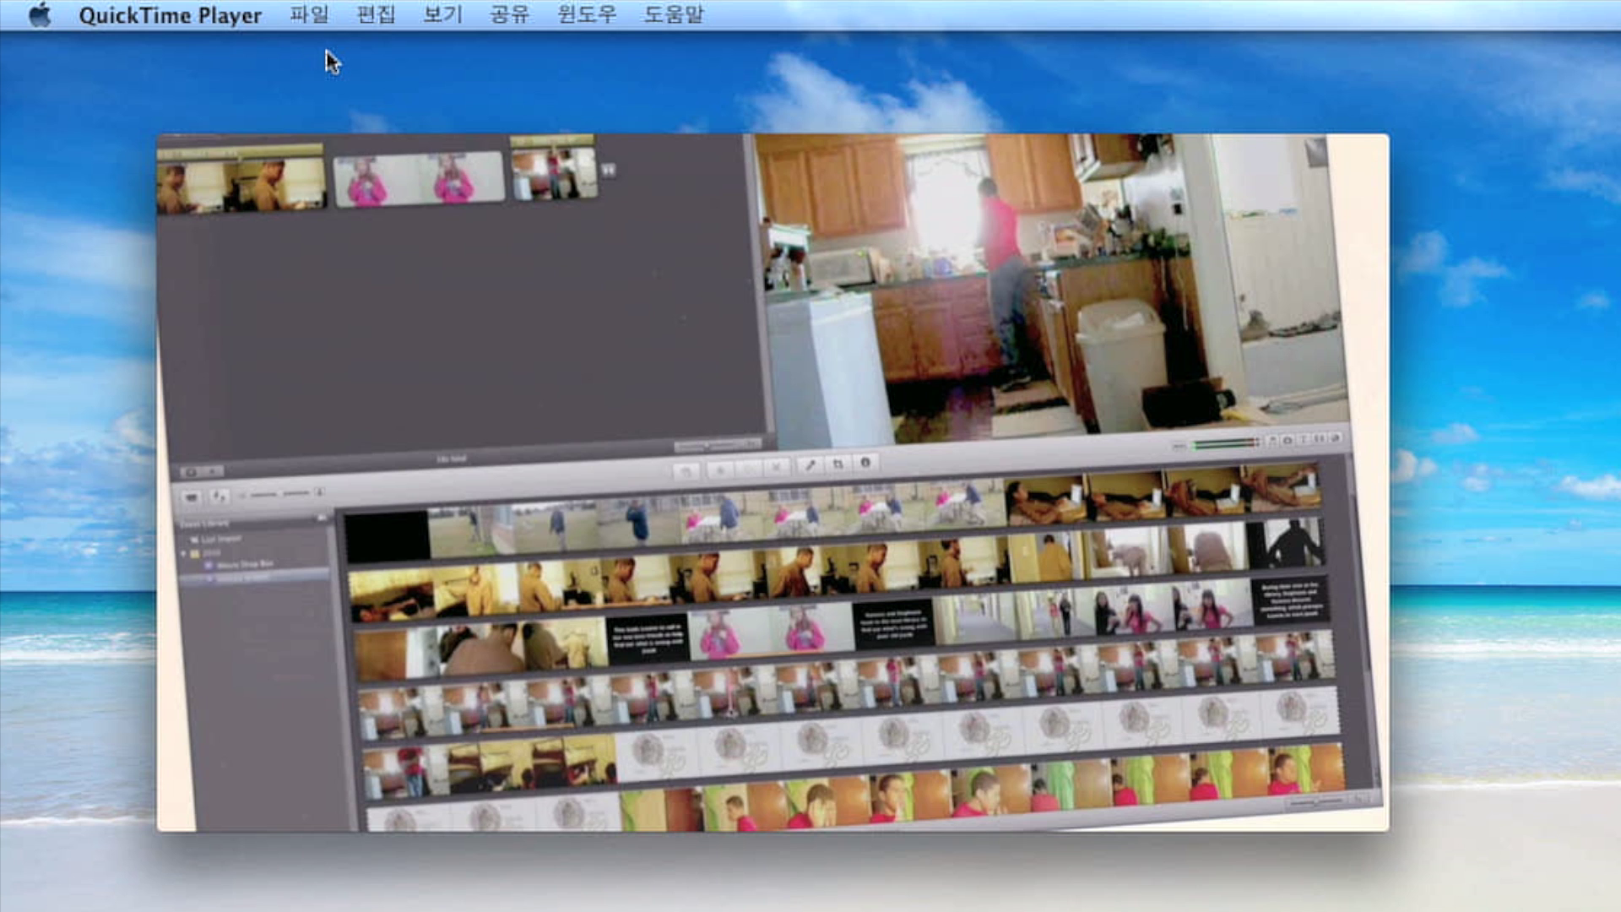
- Look through the file commands and the sharing destinations offered for the movie, from iTunes to iMovie
{"action": "left_click", "coordinate": [319, 17]}
{"action": "mouse_move", "coordinate": [732, 352]}
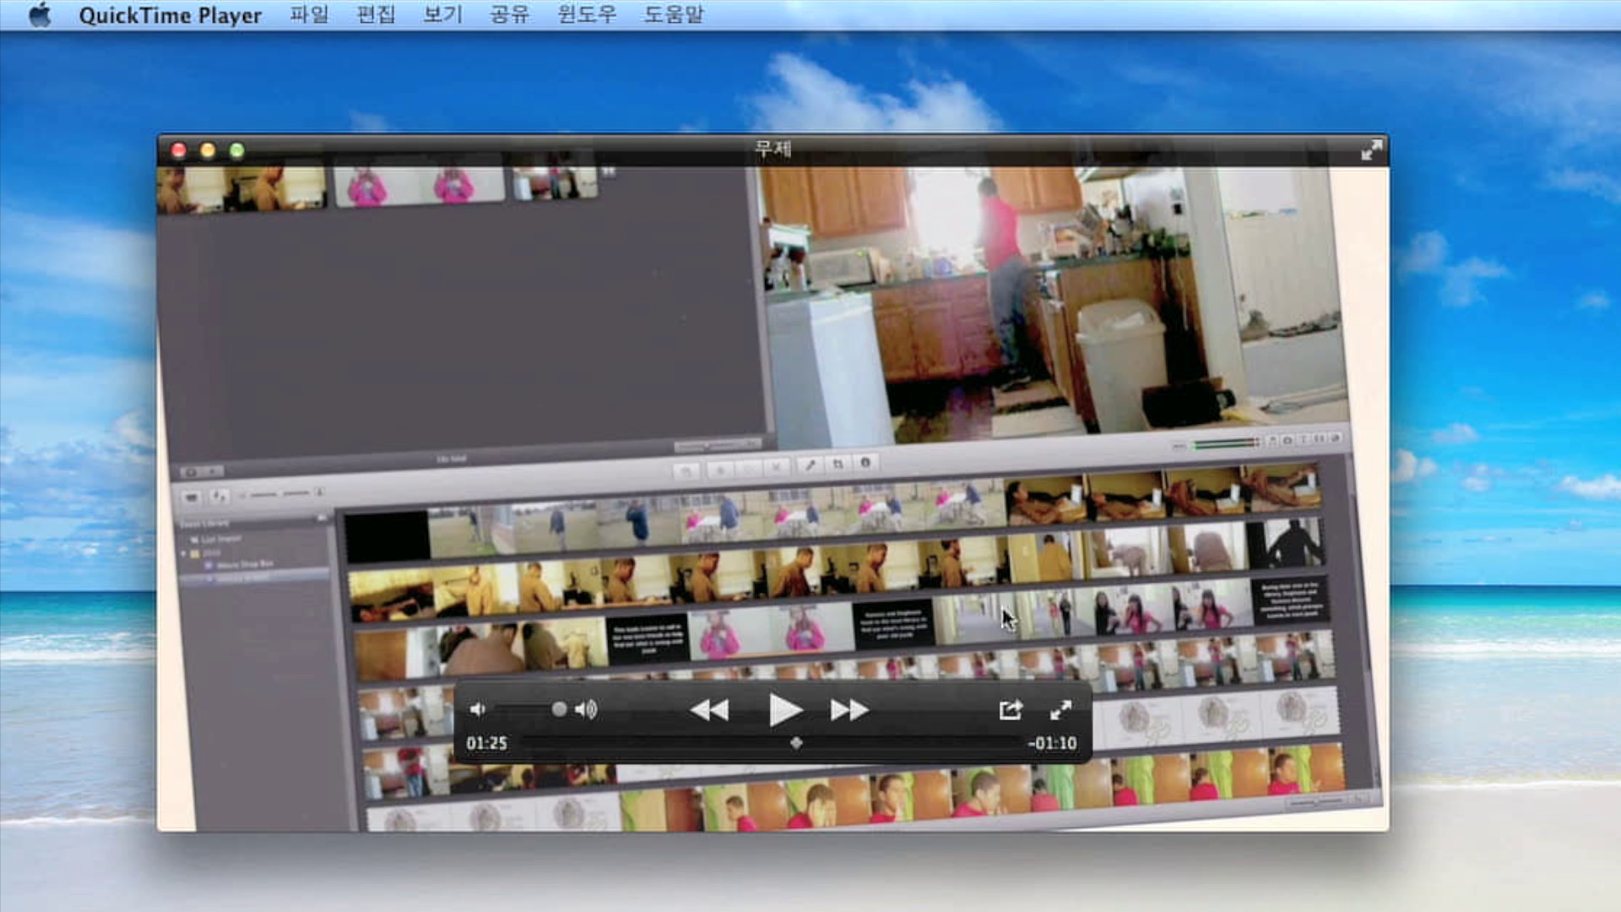
{"action": "left_click", "coordinate": [1013, 712]}
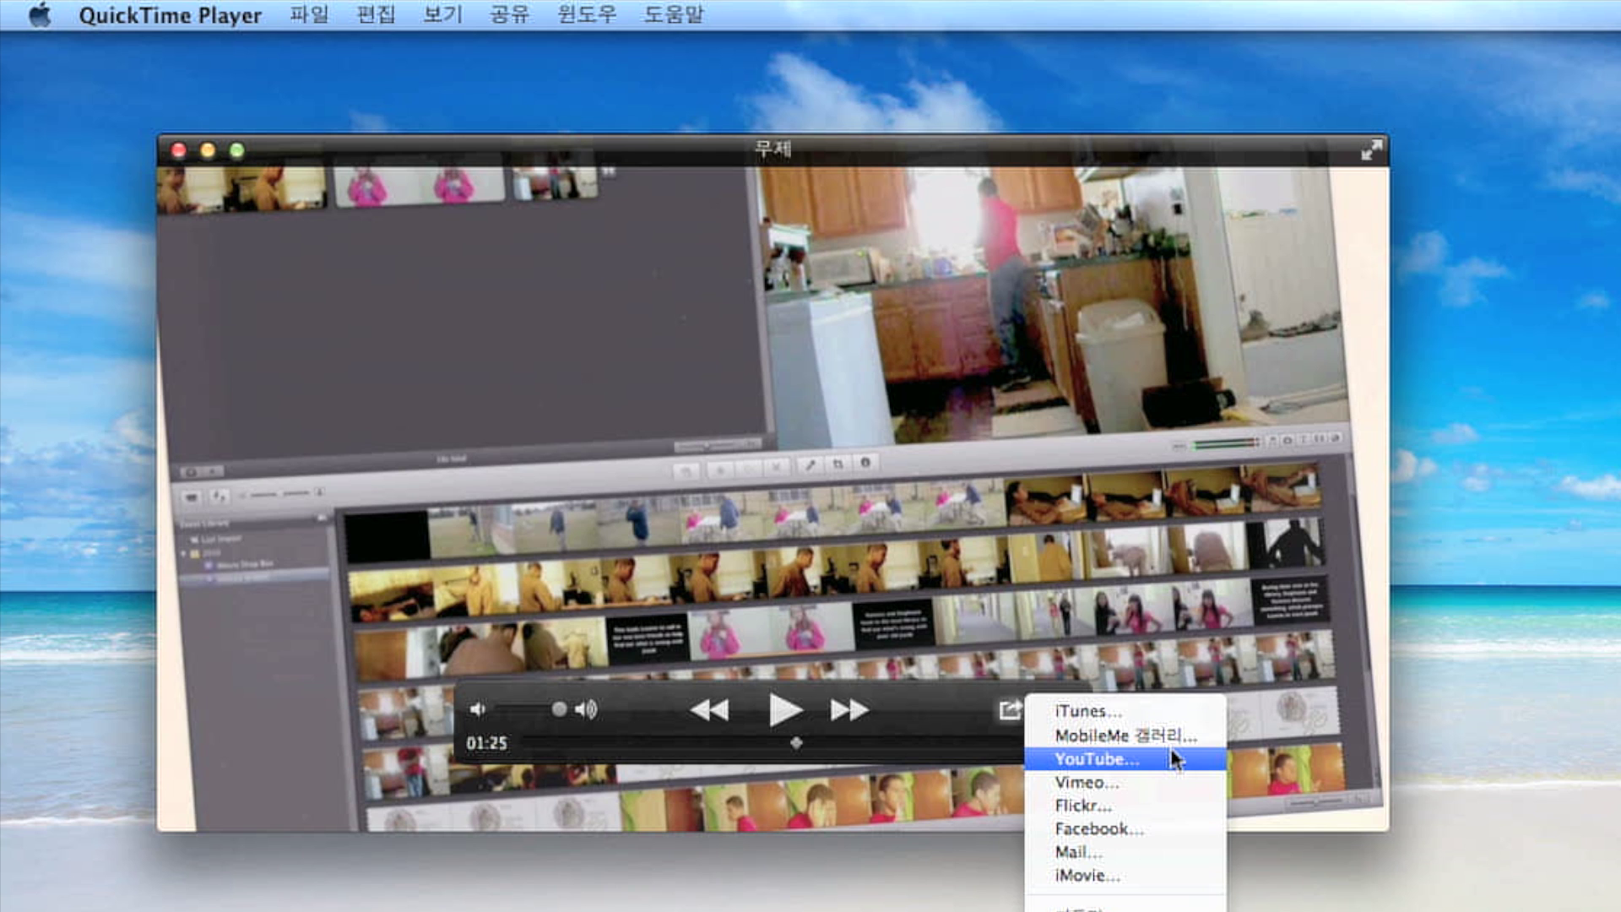
- Open the movie's export settings with 보내기, look through the available formats and cancel the export
{"action": "left_click", "coordinate": [310, 6]}
{"action": "left_click", "coordinate": [310, 6]}
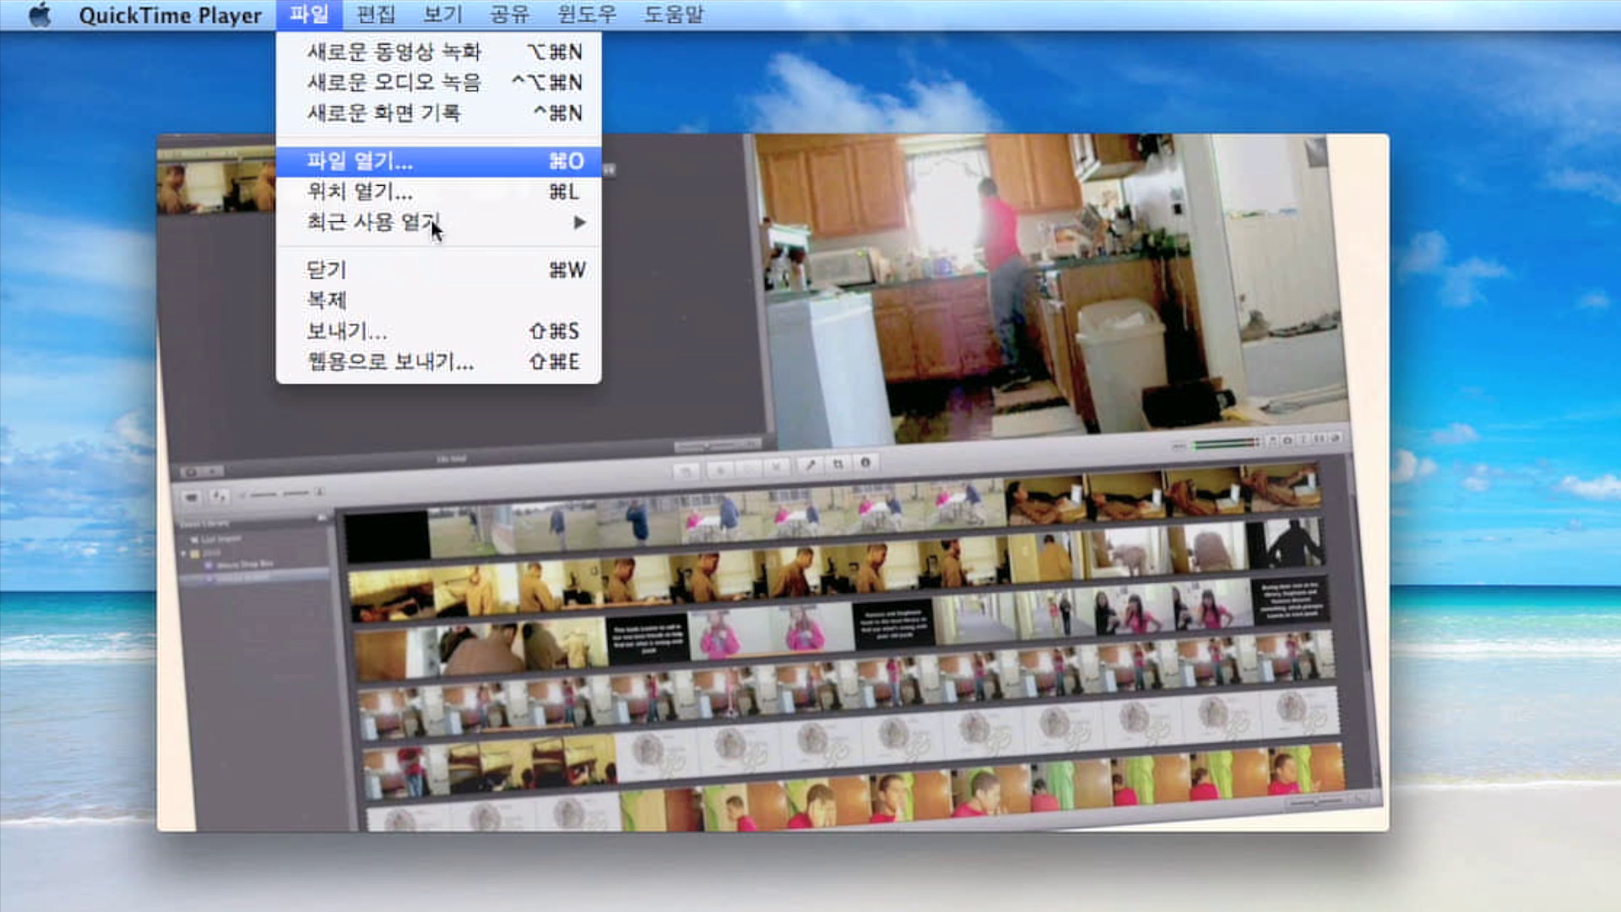
{"action": "left_click", "coordinate": [563, 332]}
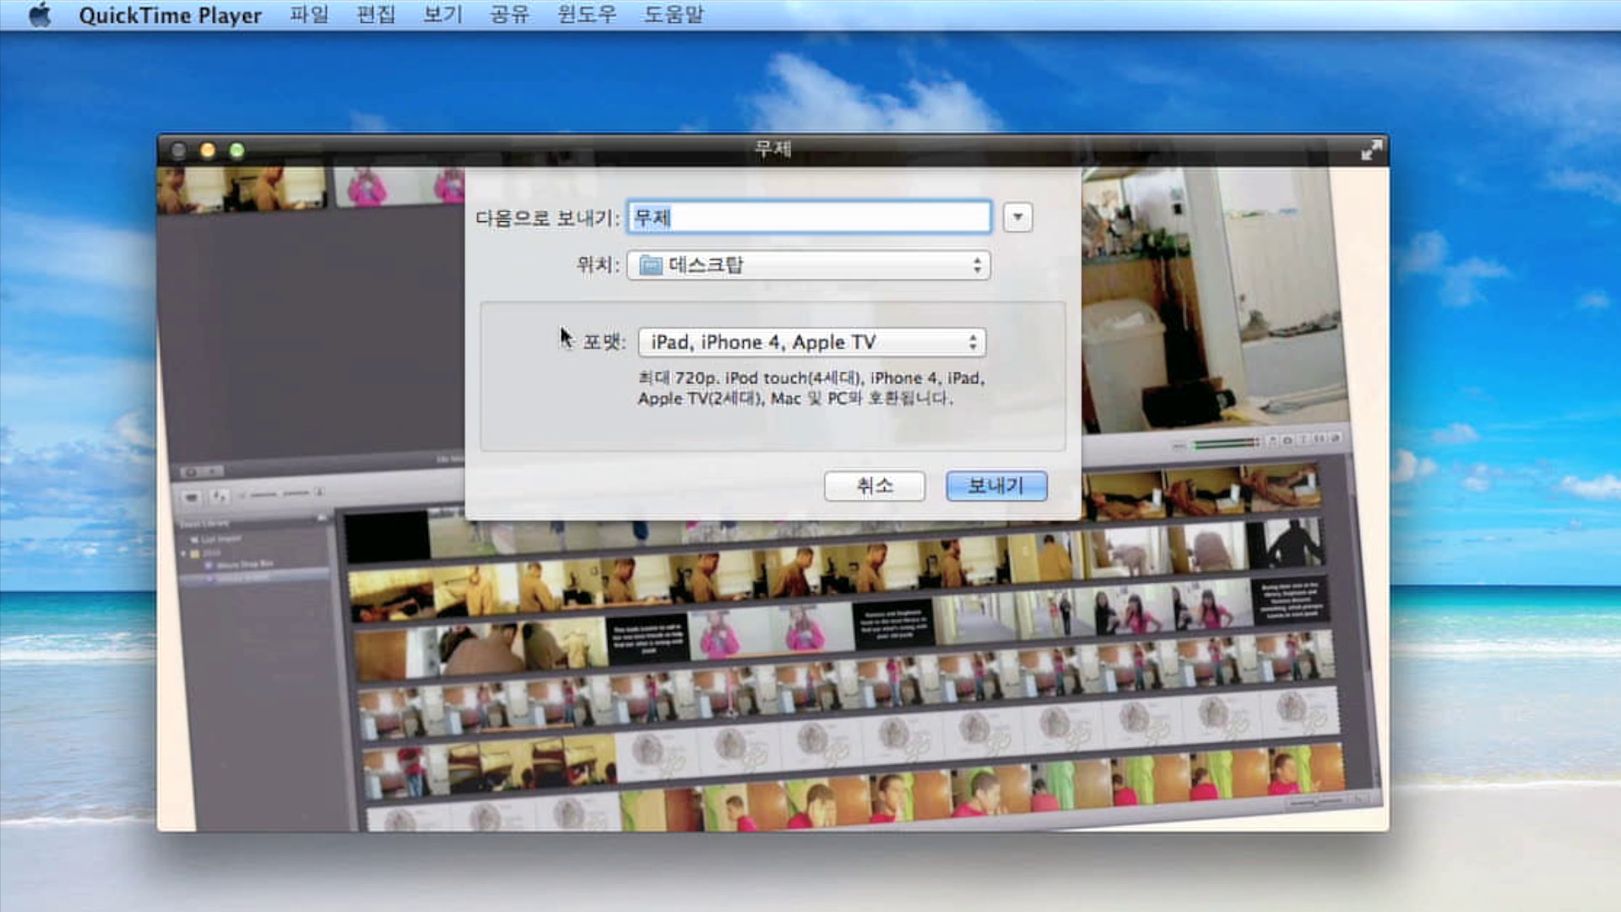
{"action": "left_click", "coordinate": [878, 342]}
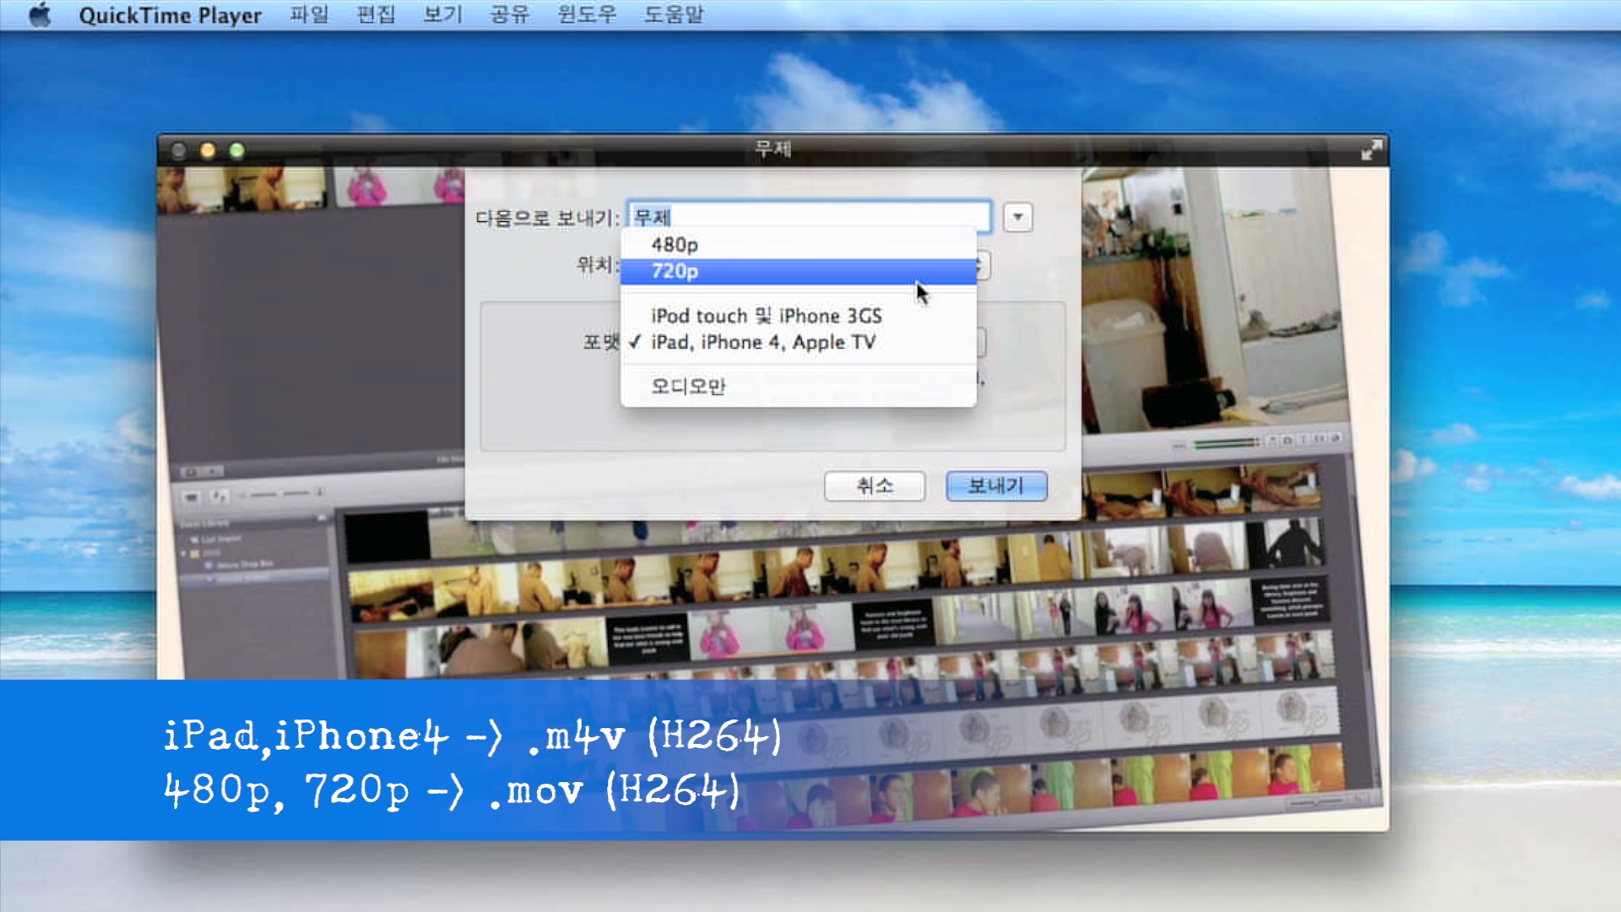
{"action": "left_click", "coordinate": [1049, 300]}
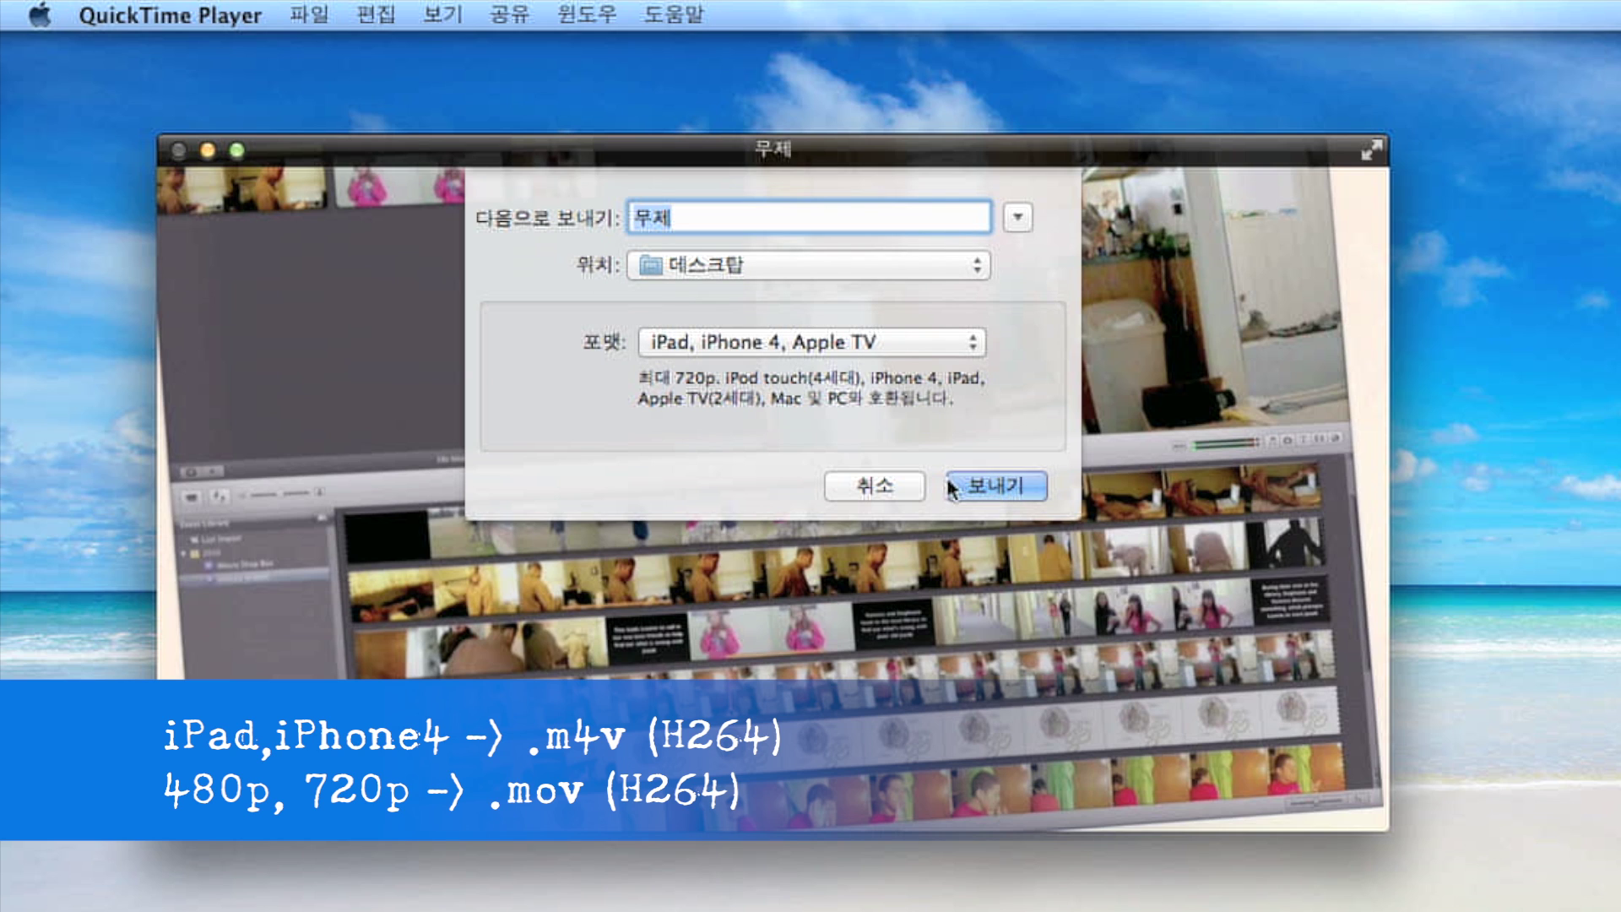
{"action": "left_click", "coordinate": [910, 492]}
- Open QuickTime Player 도움말 and browse the topics on viewing, creating and editing, and exporting and sharing movies
{"action": "left_click", "coordinate": [675, 15]}
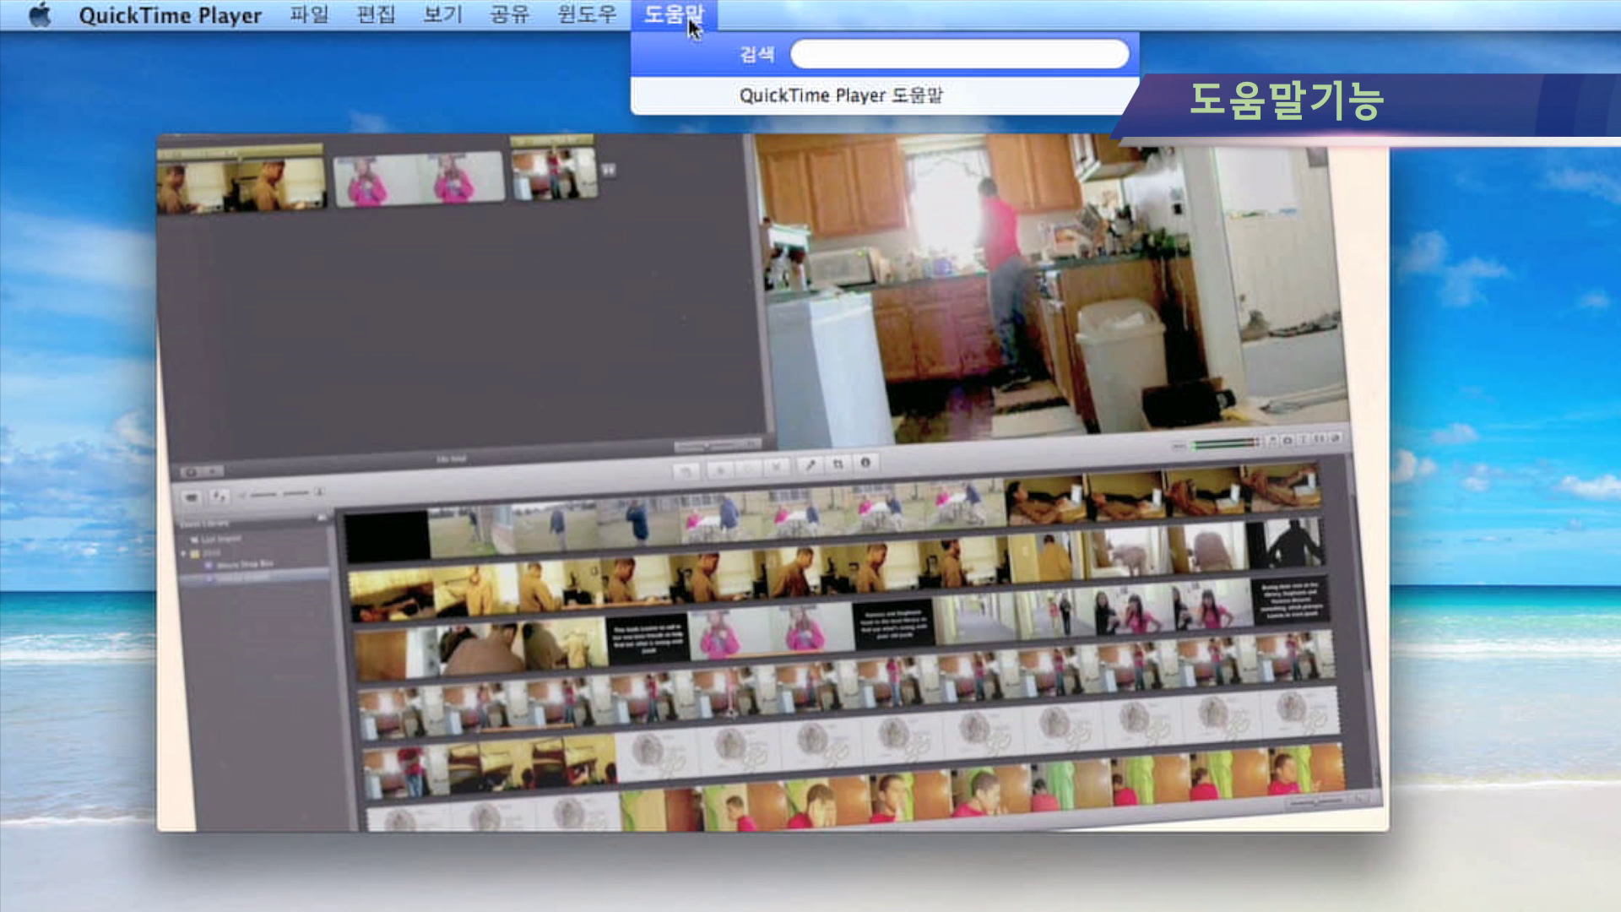
{"action": "left_click", "coordinate": [687, 87]}
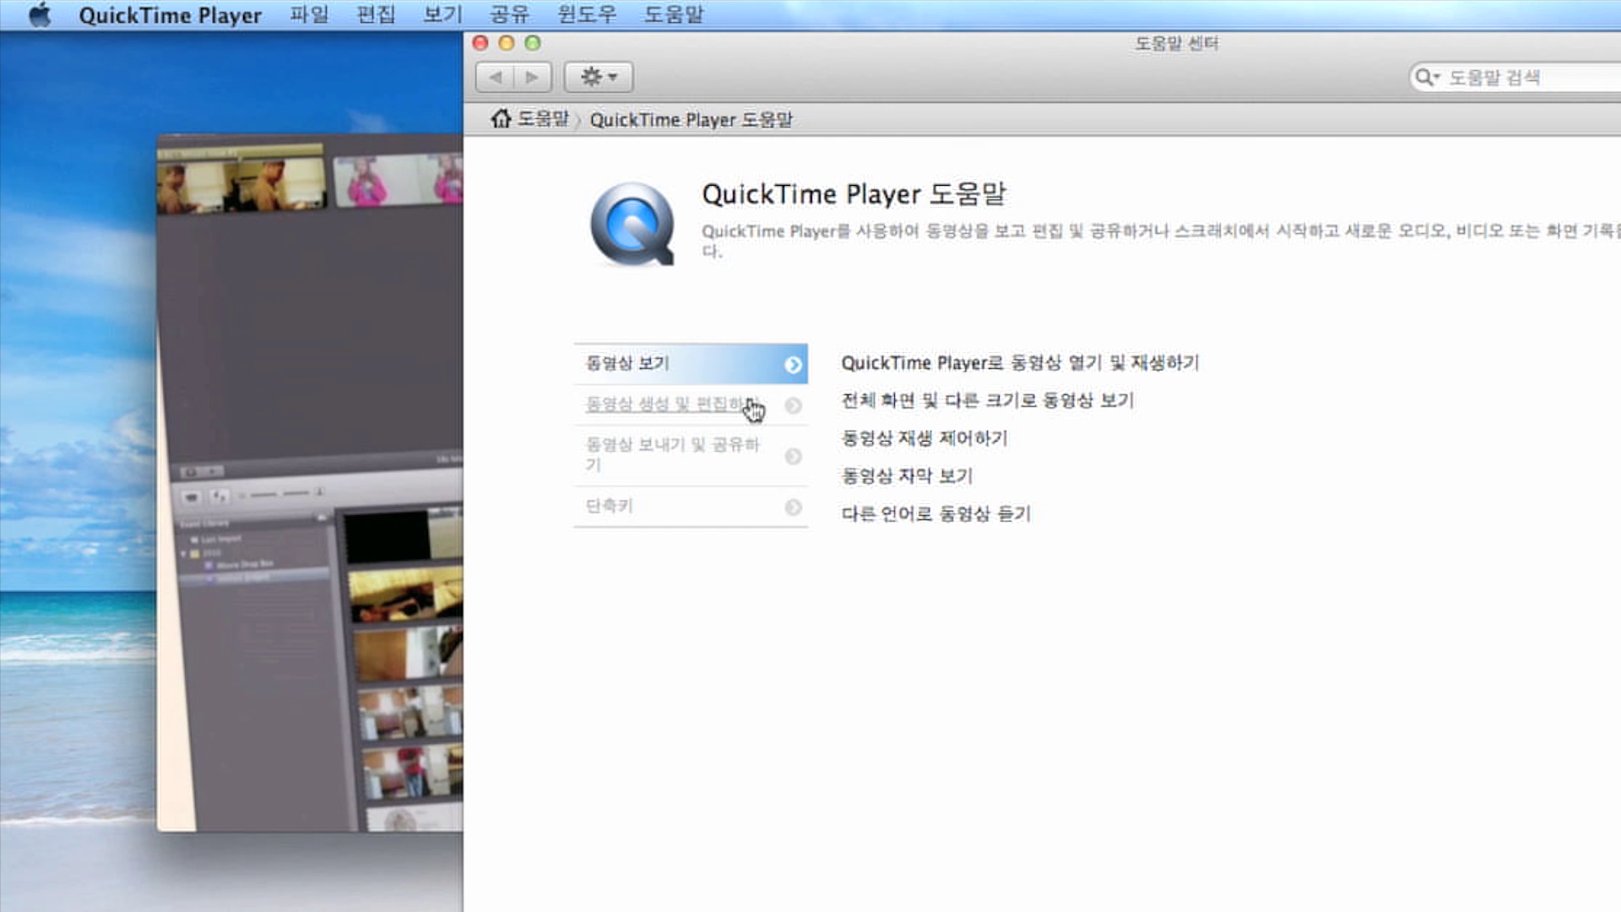
{"action": "left_click", "coordinate": [754, 410]}
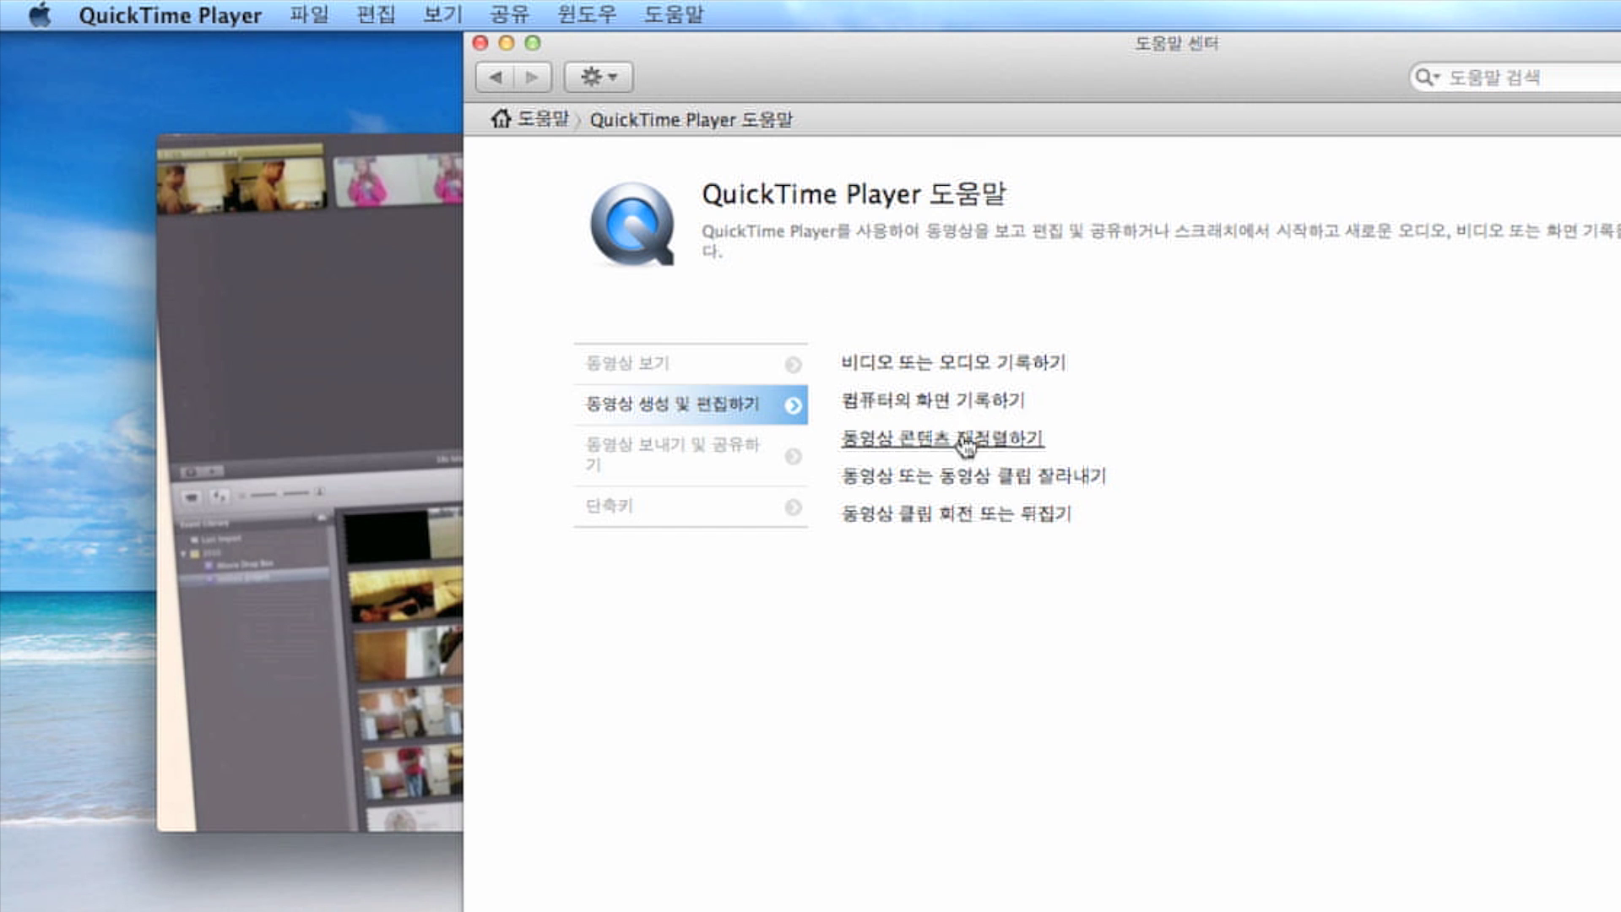
{"action": "left_click", "coordinate": [726, 376]}
{"action": "left_click", "coordinate": [709, 431]}
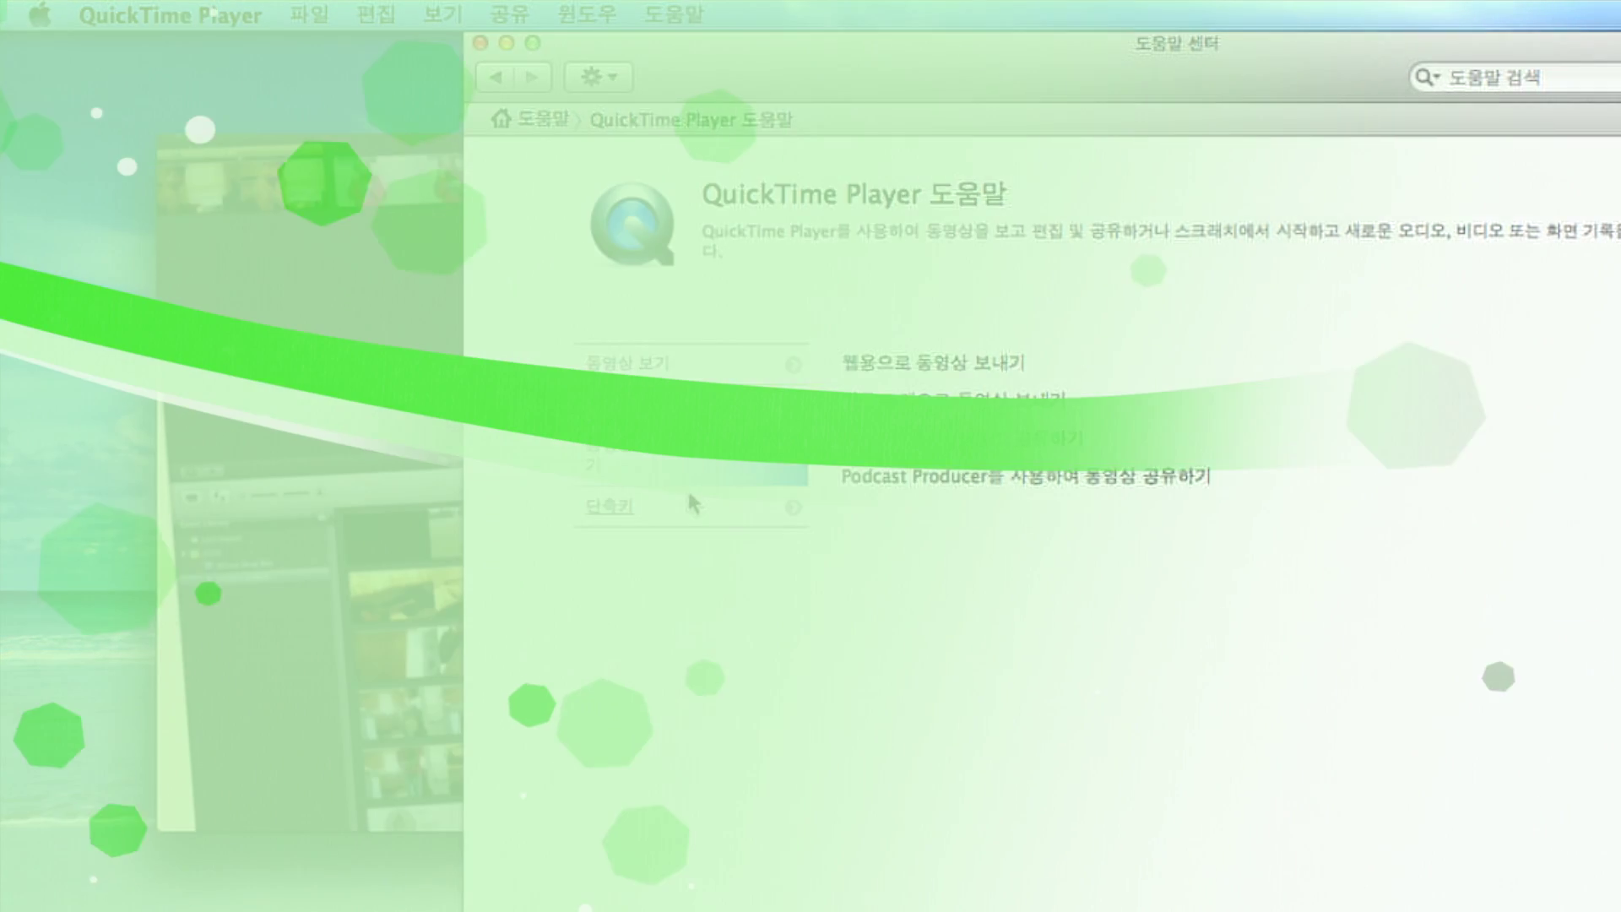